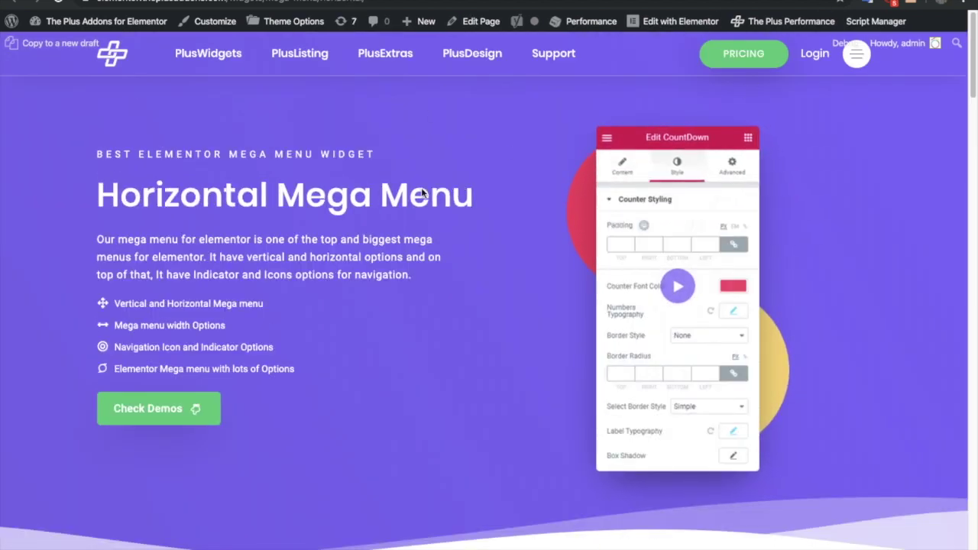
# Examine the Horizontal Mega Menu demo, previewing its Portfolio, Video, Shop, Blog and other dropdown contents.
pyautogui.scroll(-6, 419, 310)
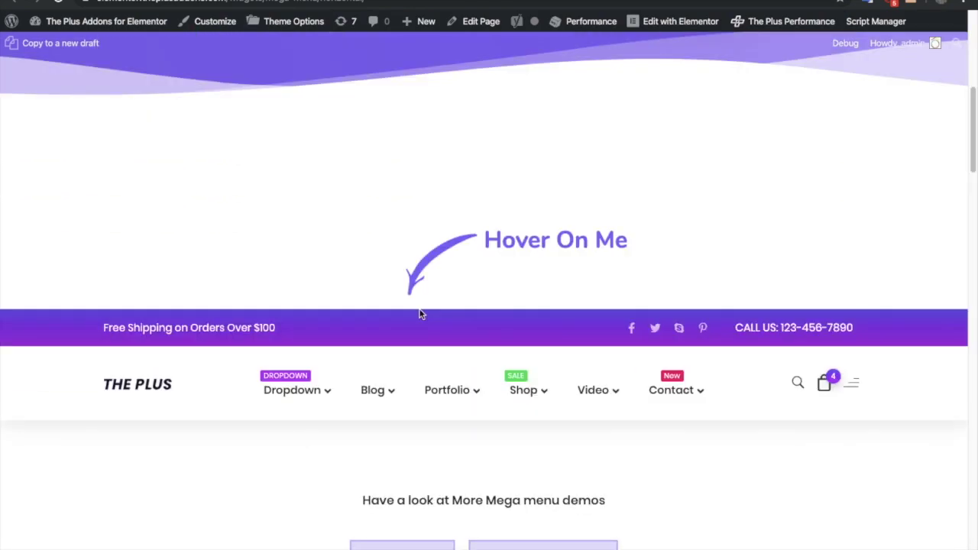
pyautogui.scroll(-3, 419, 314)
pyautogui.moveTo(375, 136)
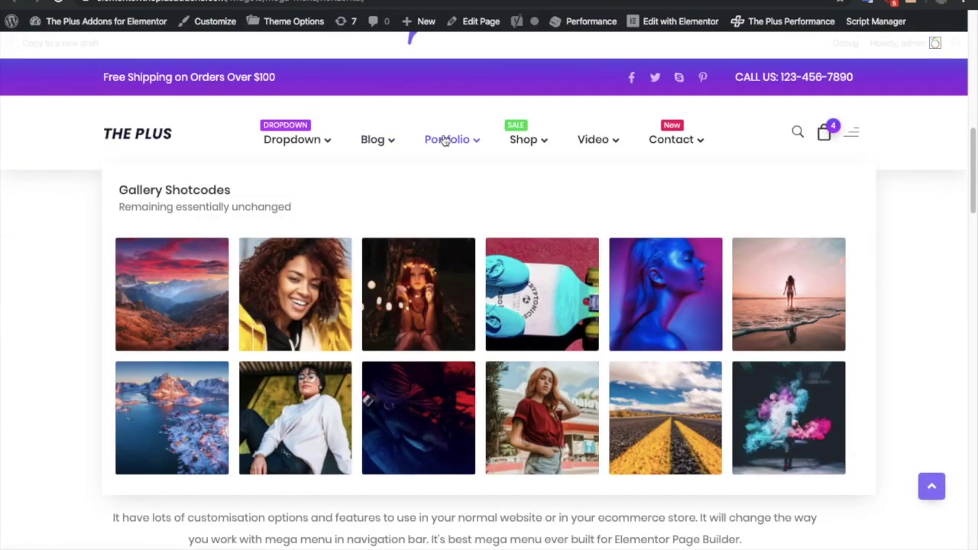
pyautogui.moveTo(543, 147)
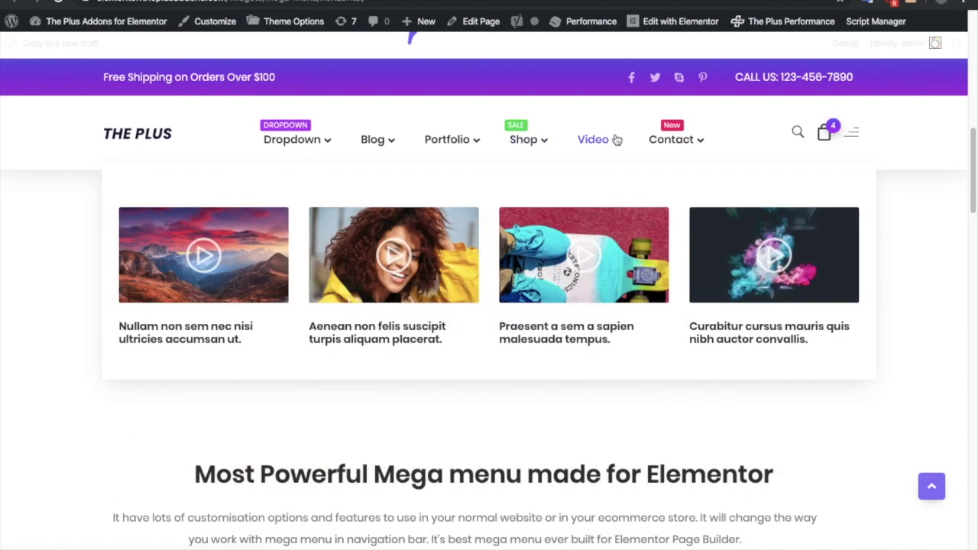
pyautogui.moveTo(673, 142)
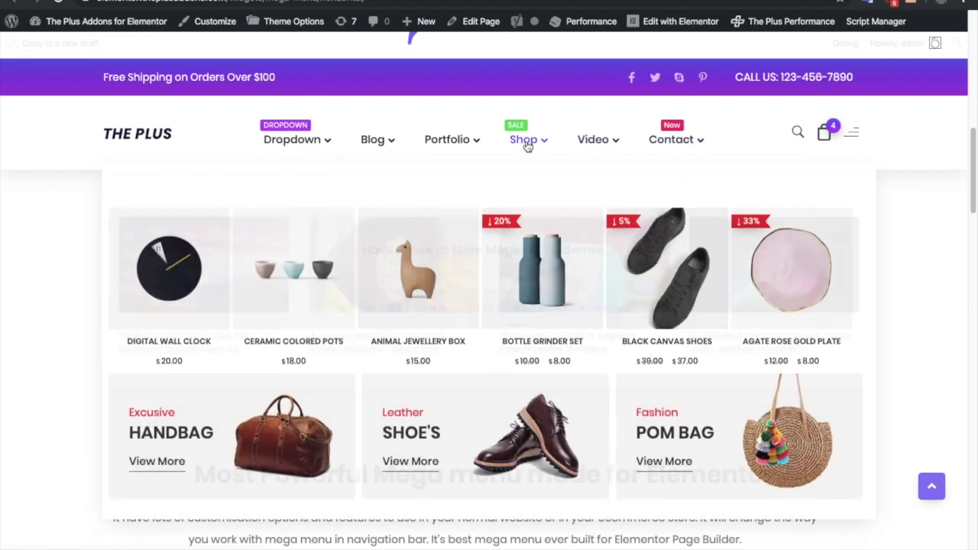
pyautogui.moveTo(465, 145)
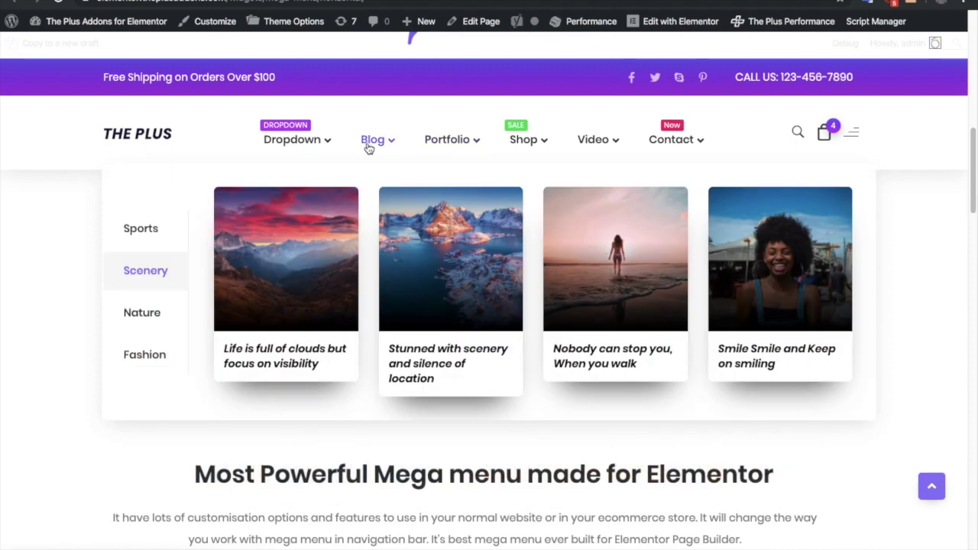
pyautogui.moveTo(312, 150)
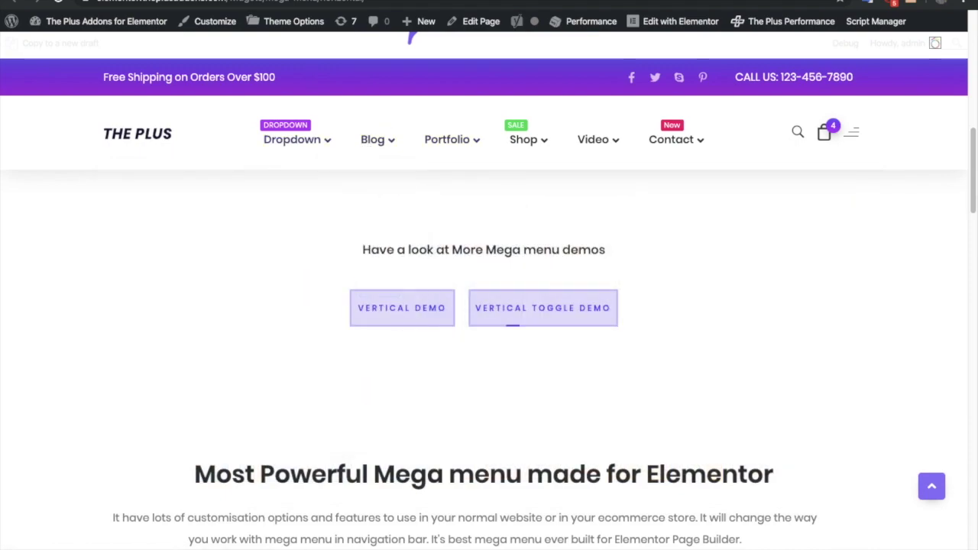
# Examine the vertical mega menu demo by previewing the submenus of its Navigation Menu entries.
pyautogui.scroll(-5, 409, 306)
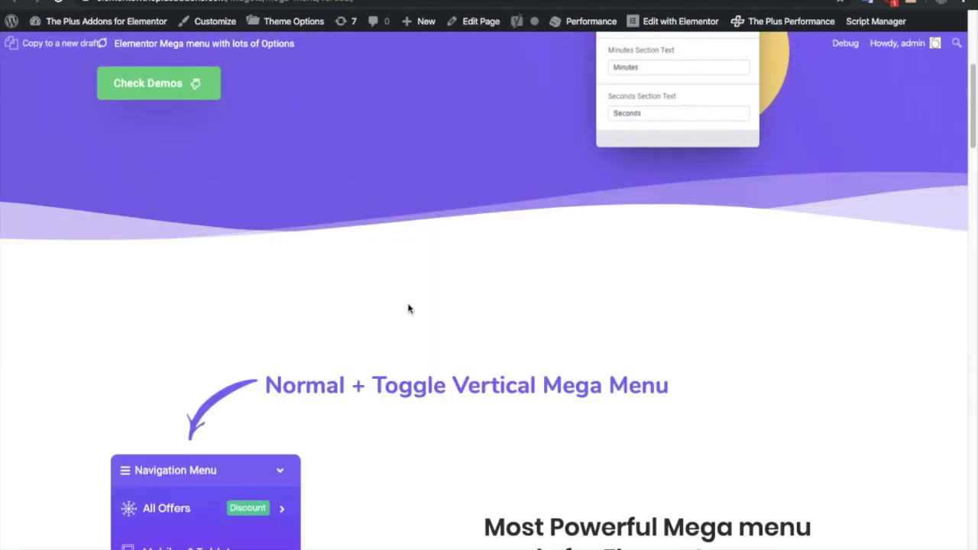
pyautogui.scroll(-5, 408, 309)
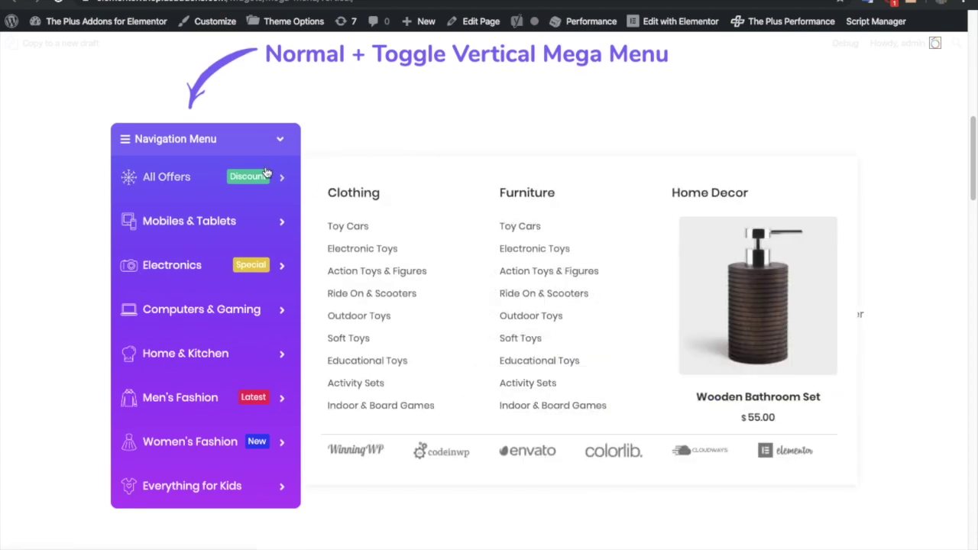
pyautogui.moveTo(263, 236)
pyautogui.moveTo(251, 309)
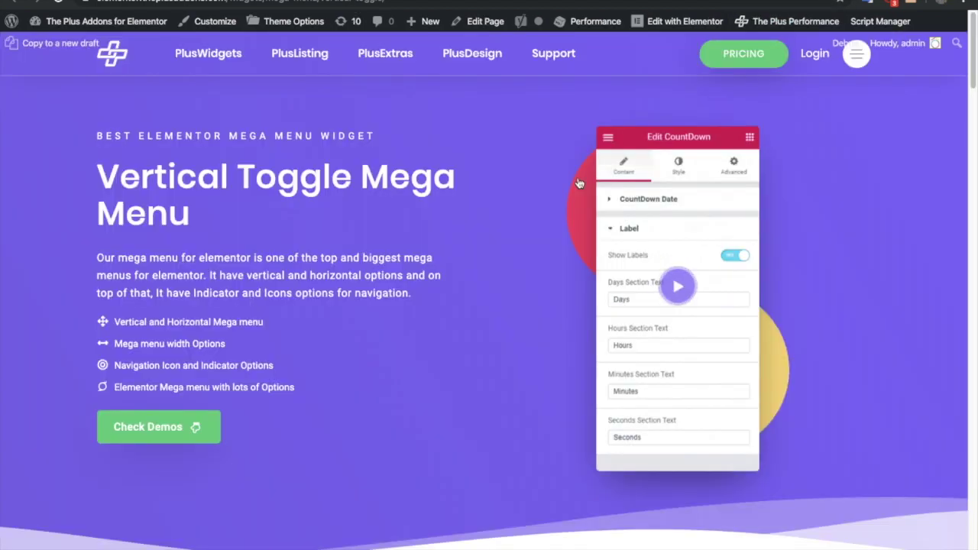
# Examine the Vertical Toggle Mega Menu demo by expanding the Categories and All Departments menus and previewing their submenus.
pyautogui.scroll(-2, 426, 264)
pyautogui.scroll(-5, 425, 264)
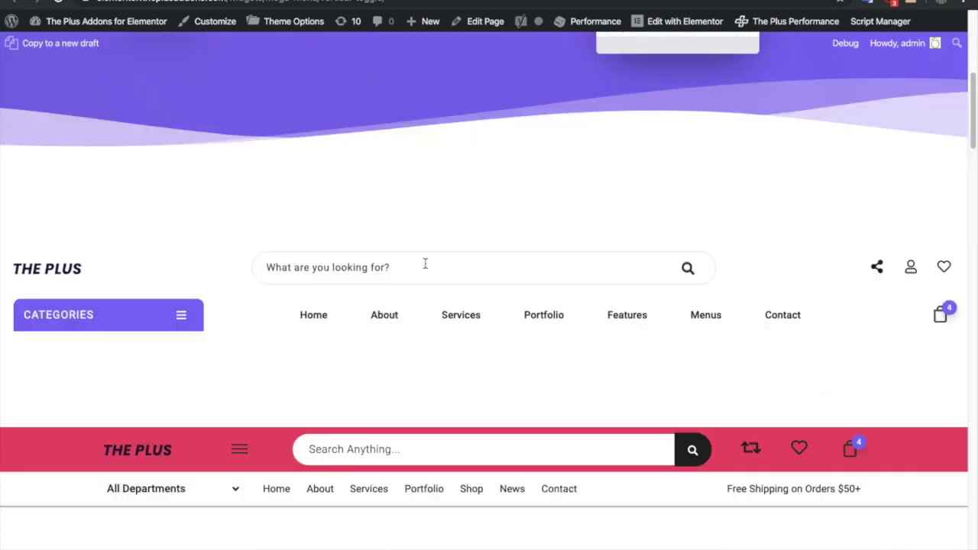
pyautogui.scroll(-1, 190, 298)
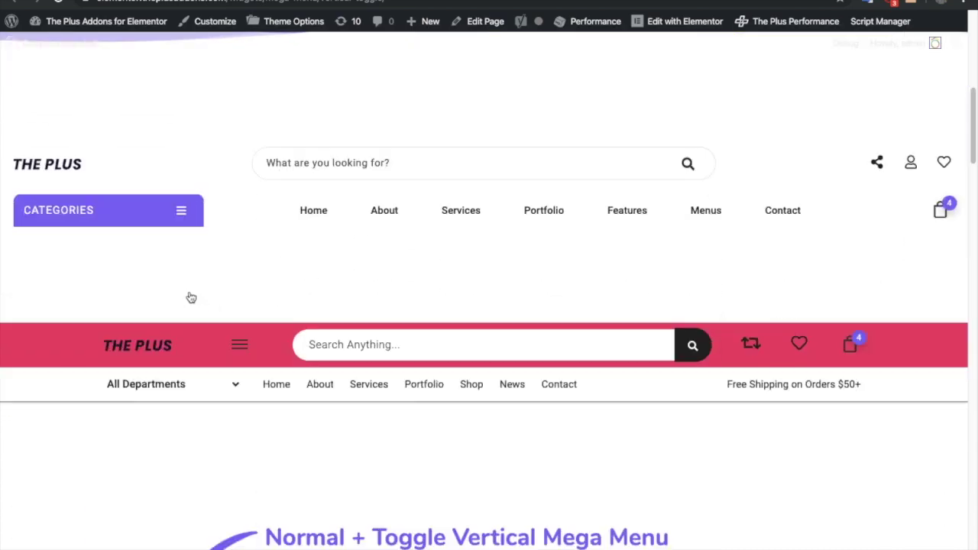
pyautogui.click(182, 213)
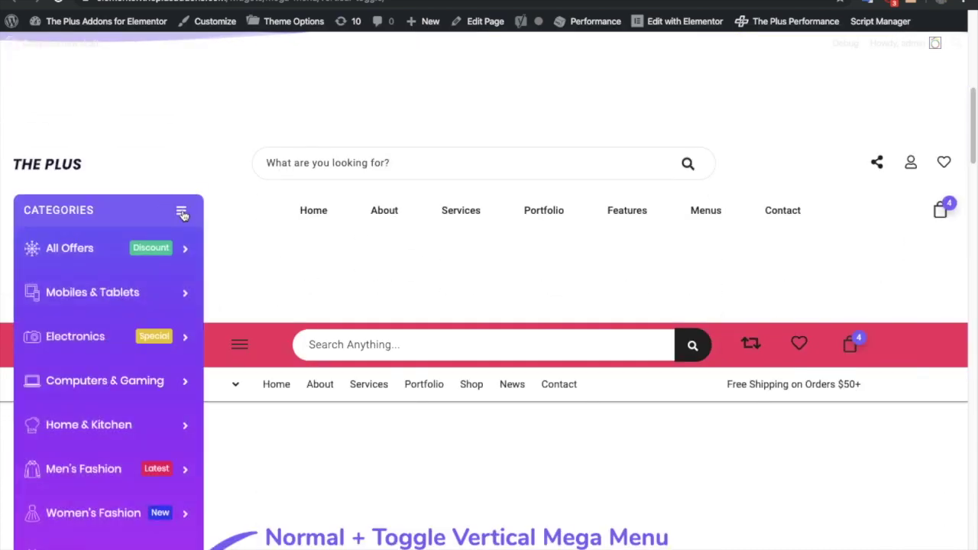
pyautogui.scroll(-1, 176, 218)
pyautogui.moveTo(170, 222)
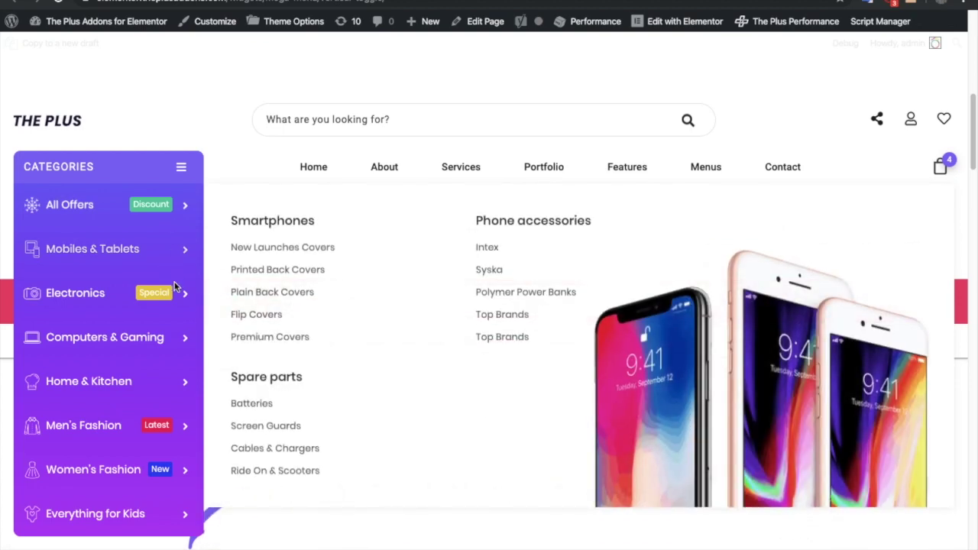
pyautogui.click(182, 169)
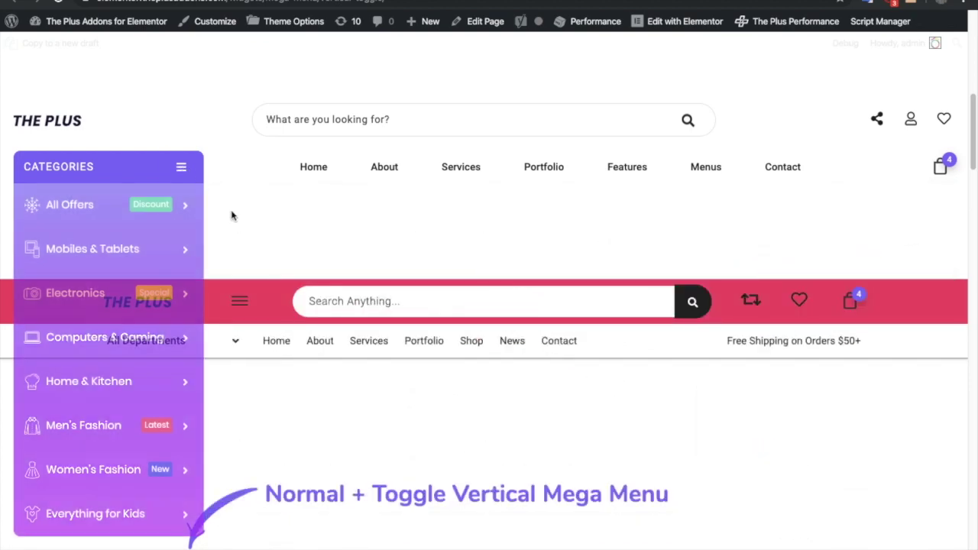
pyautogui.click(235, 341)
pyautogui.scroll(-2, 234, 346)
pyautogui.scroll(-1, 233, 340)
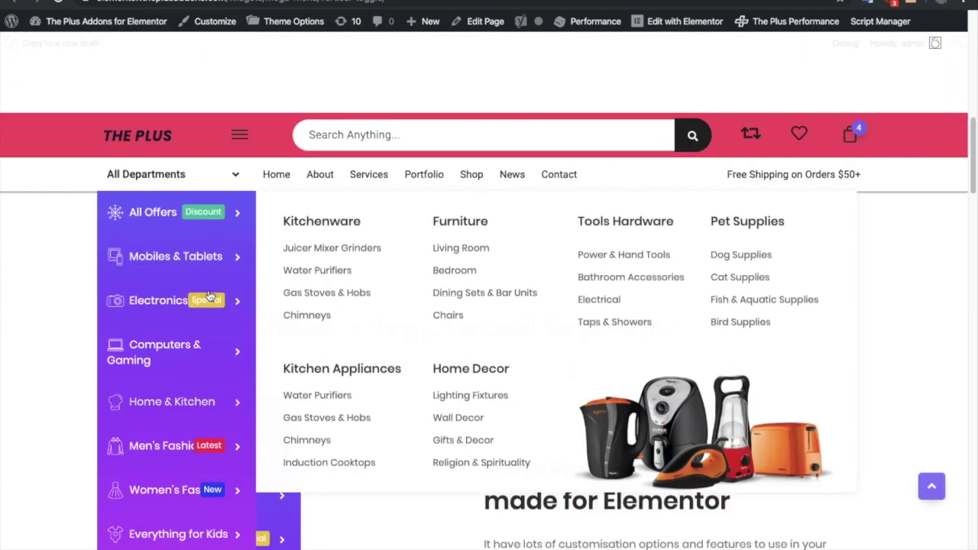
pyautogui.scroll(4, 230, 225)
pyautogui.scroll(1, 237, 224)
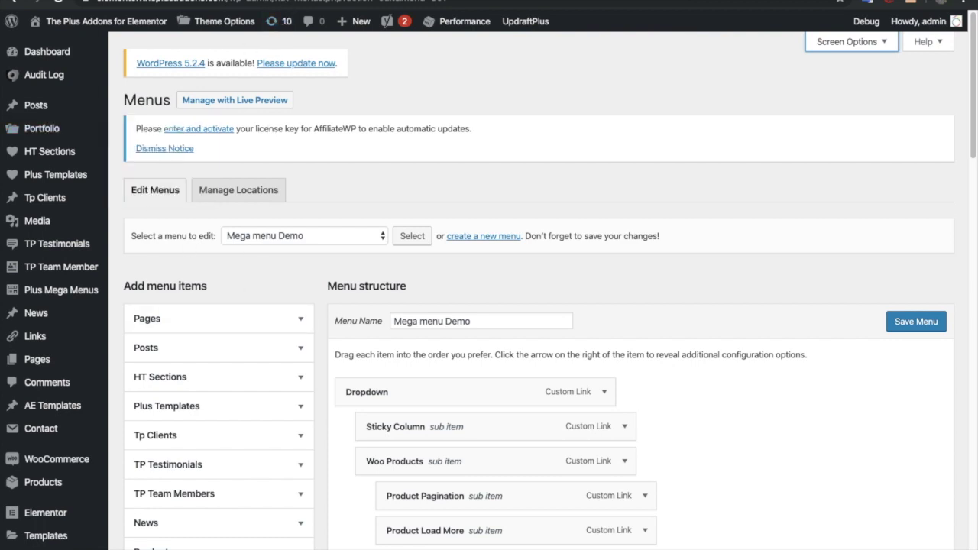
# Add and publish a Plus Mega Menus item titled "test mega menu", and open it for editing with Elementor.
pyautogui.click(61, 290)
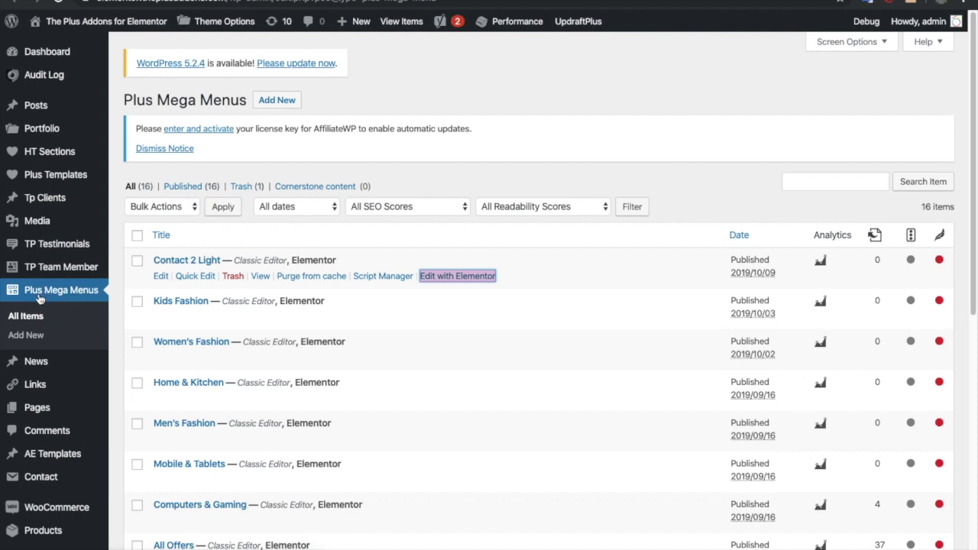
pyautogui.click(275, 99)
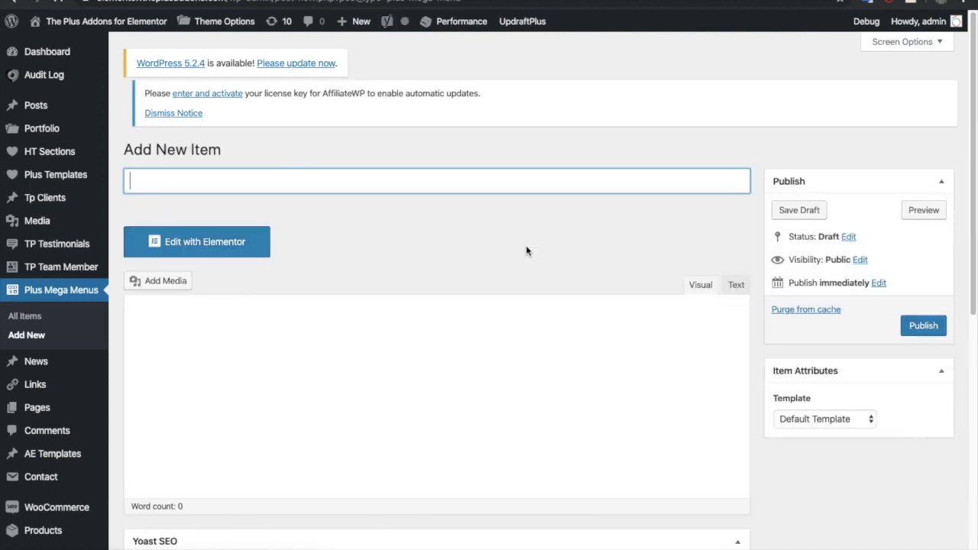
pyautogui.write('tes')
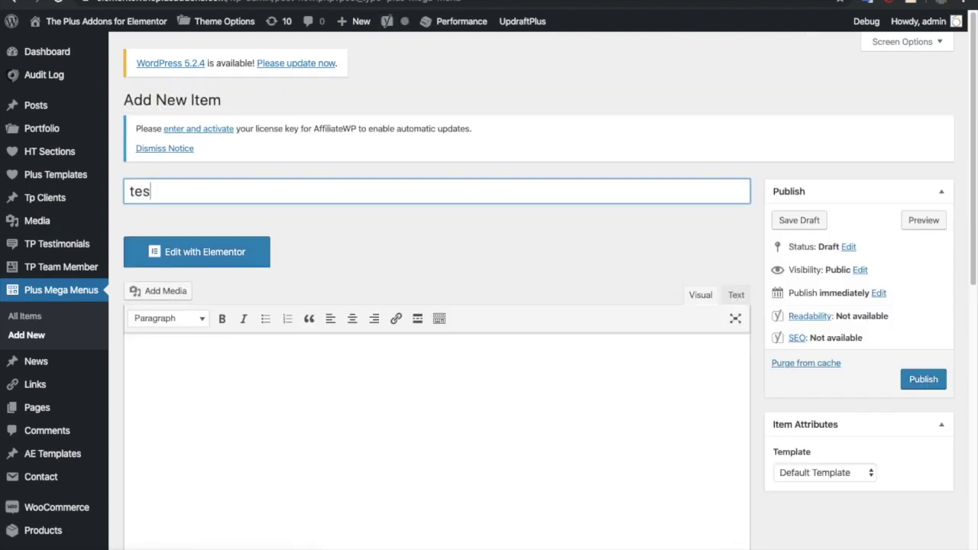
pyautogui.write('t mega menu')
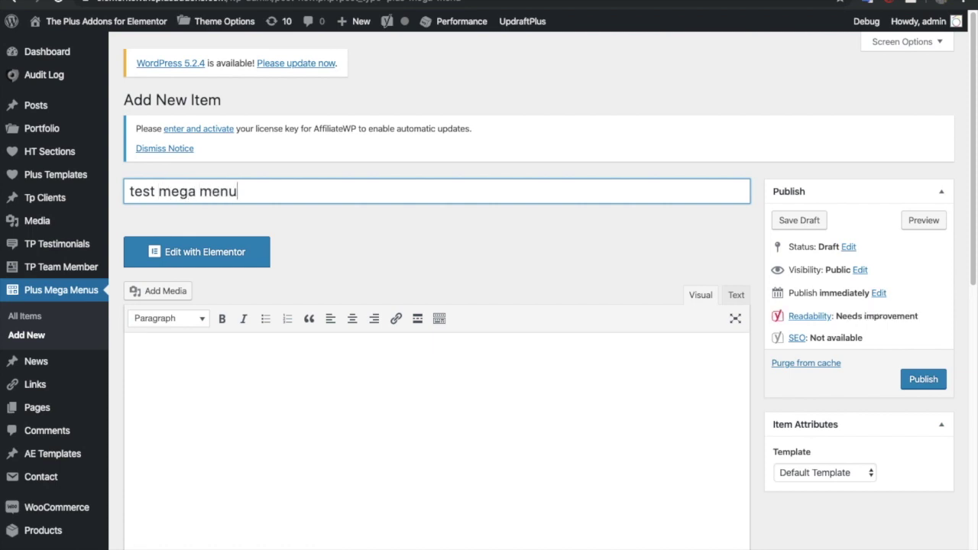
pyautogui.click(921, 377)
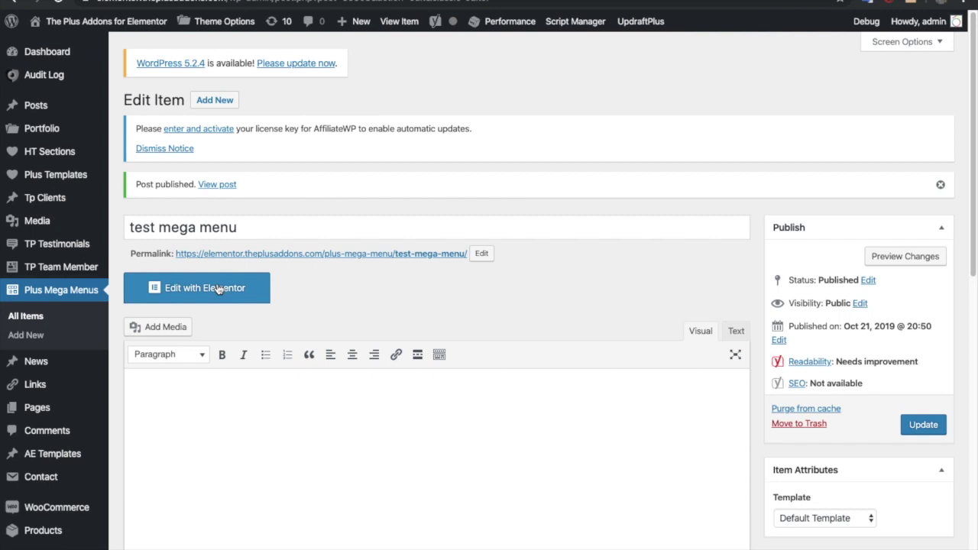
pyautogui.click(220, 289)
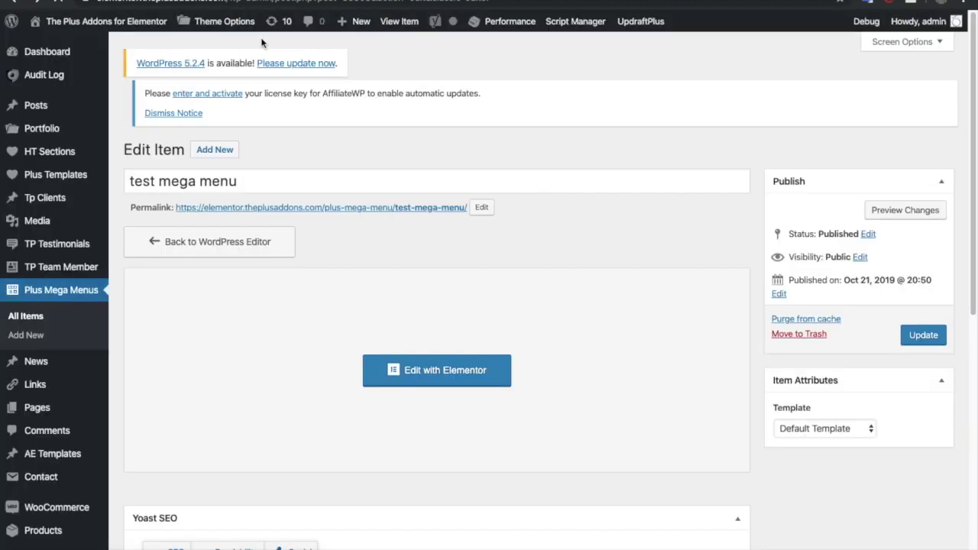
# Return to the list of all Plus Mega Menus items and look through it.
pyautogui.click(23, 316)
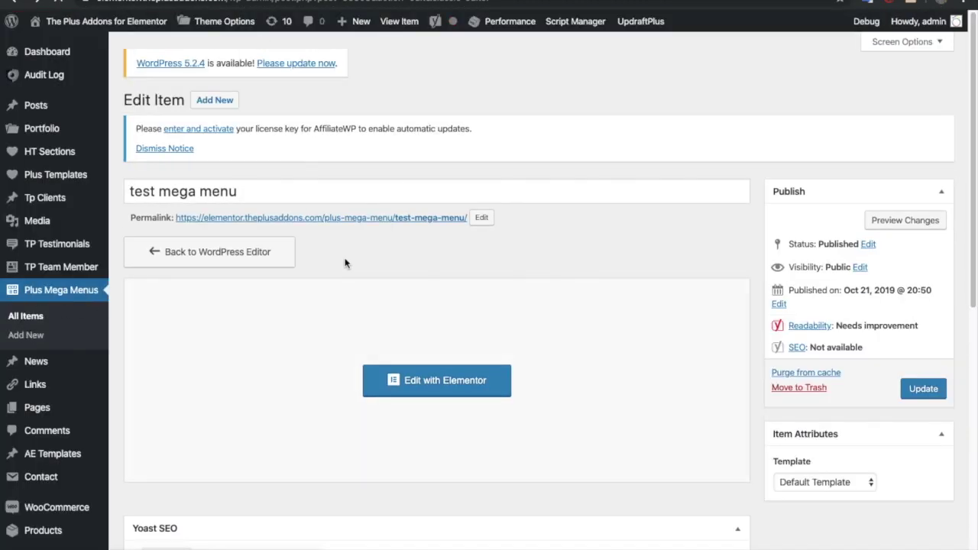
pyautogui.scroll(-3, 239, 195)
pyautogui.scroll(-3, 375, 386)
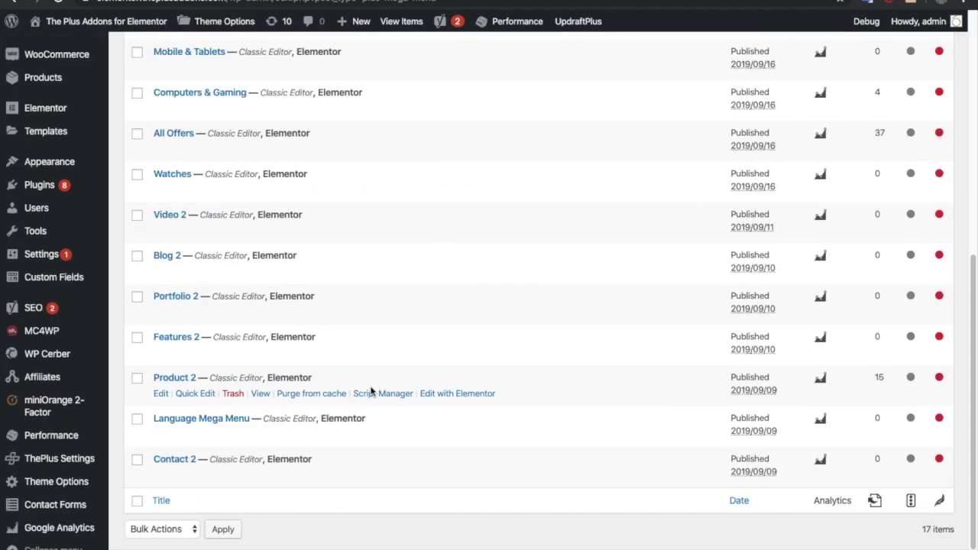
pyautogui.scroll(8, 372, 391)
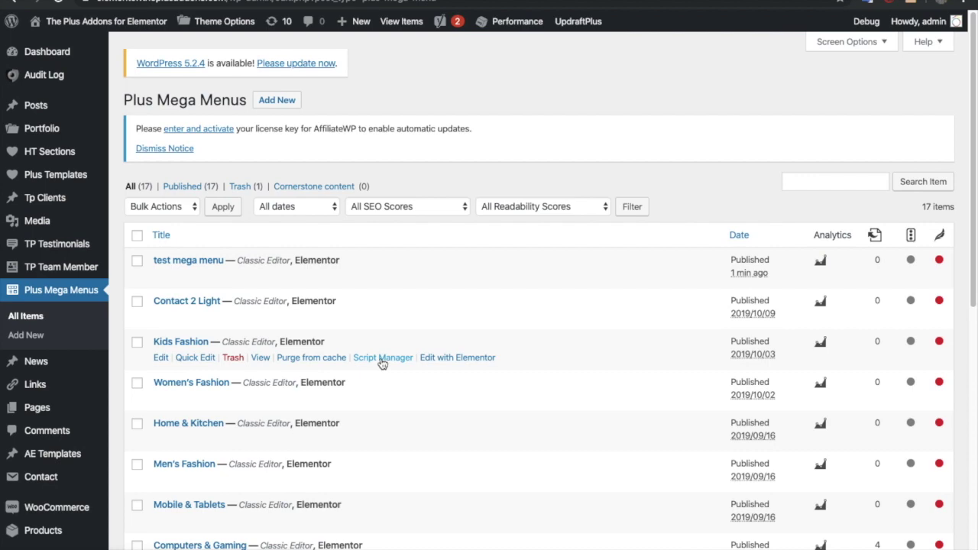
# Open the site's menu management page under the Appearance settings.
pyautogui.scroll(-6, 383, 364)
pyautogui.moveTo(59, 135)
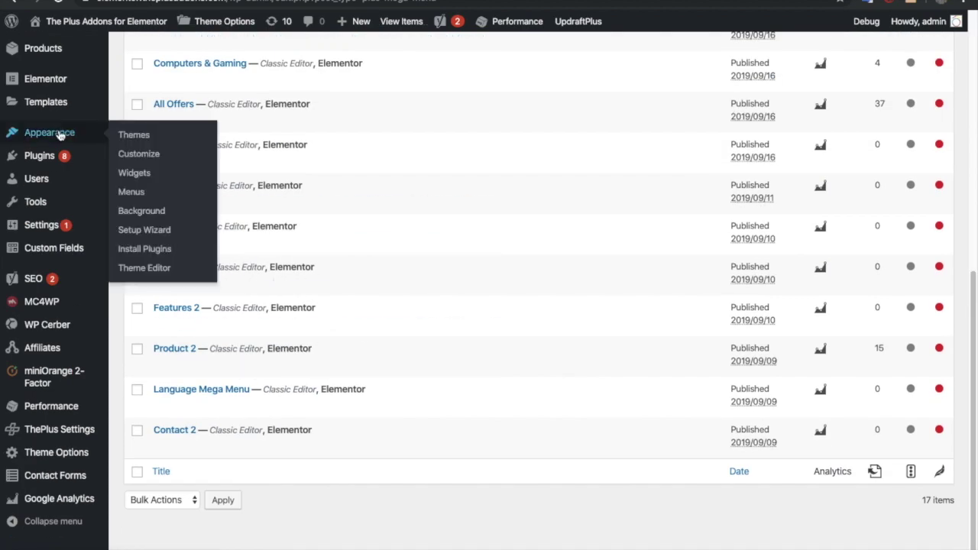
pyautogui.click(136, 192)
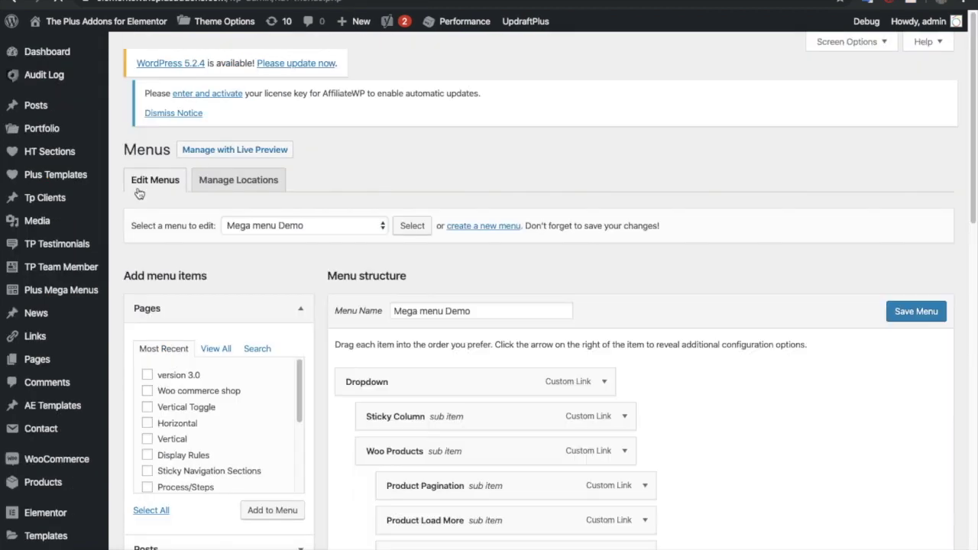
# Look over the menu selection and open the form for creating a new menu.
pyautogui.click(313, 234)
pyautogui.click(376, 239)
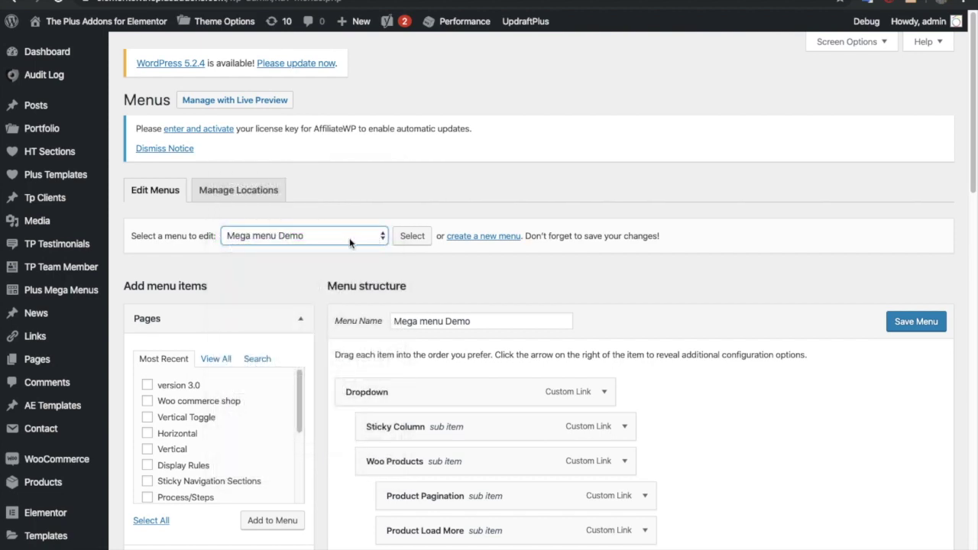
pyautogui.click(350, 243)
pyautogui.click(375, 236)
pyautogui.click(495, 240)
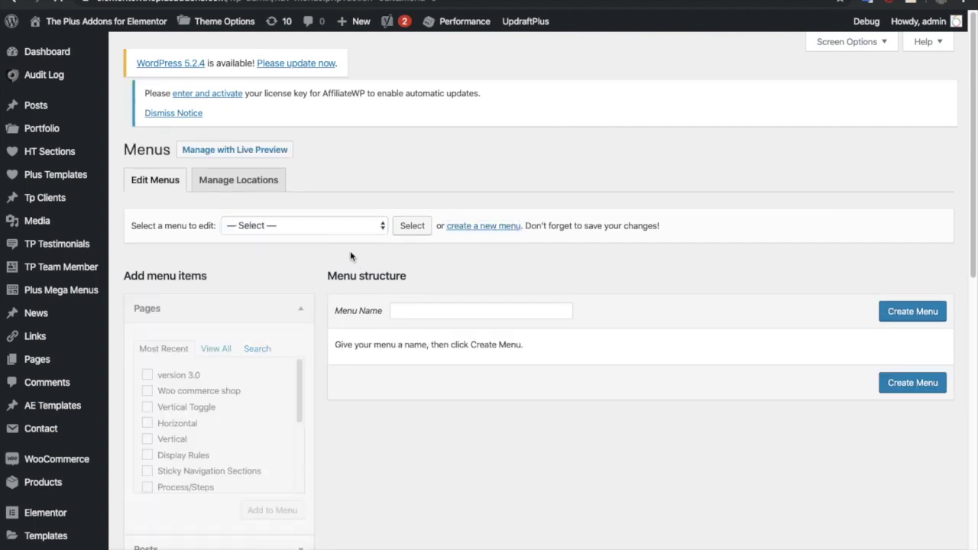
# Load the existing "Mega menu Demo" menu for editing.
pyautogui.click(328, 230)
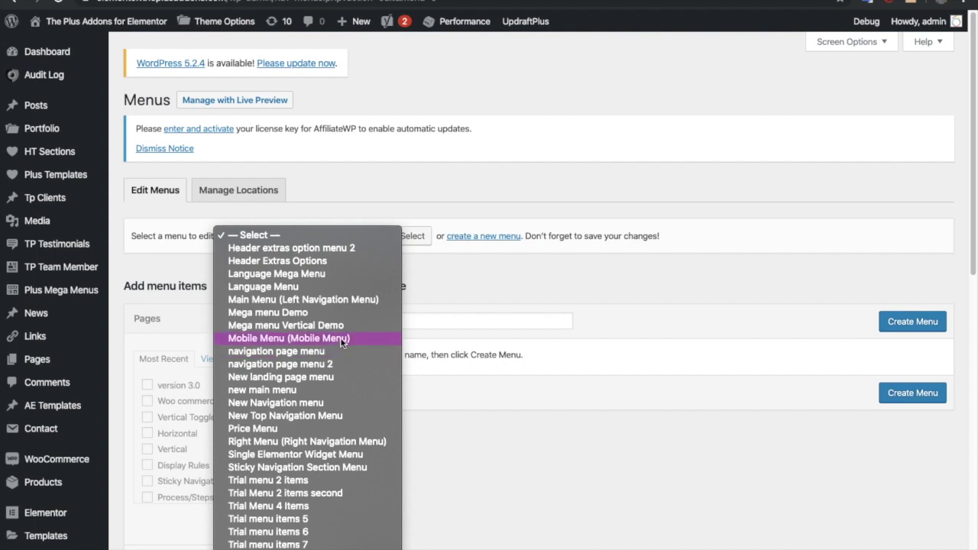
pyautogui.click(350, 310)
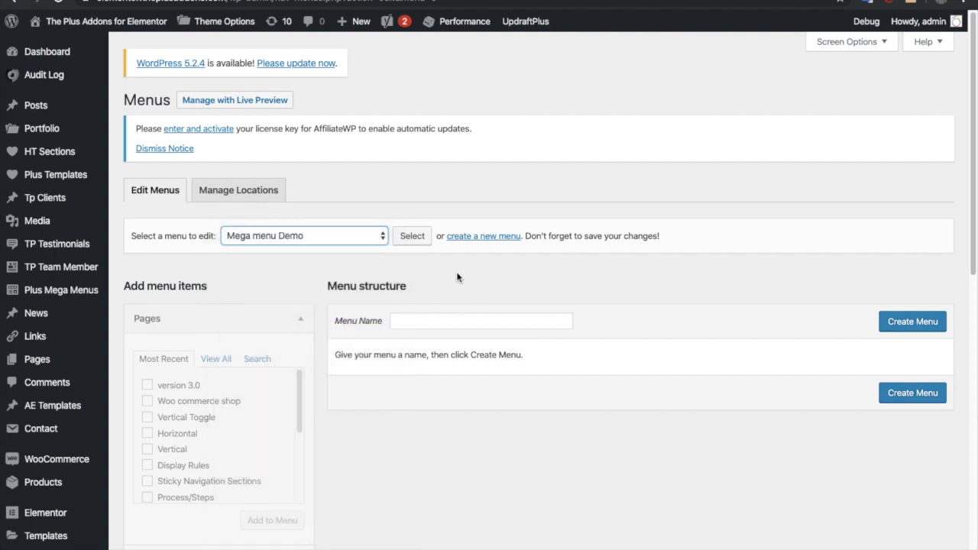
pyautogui.click(423, 240)
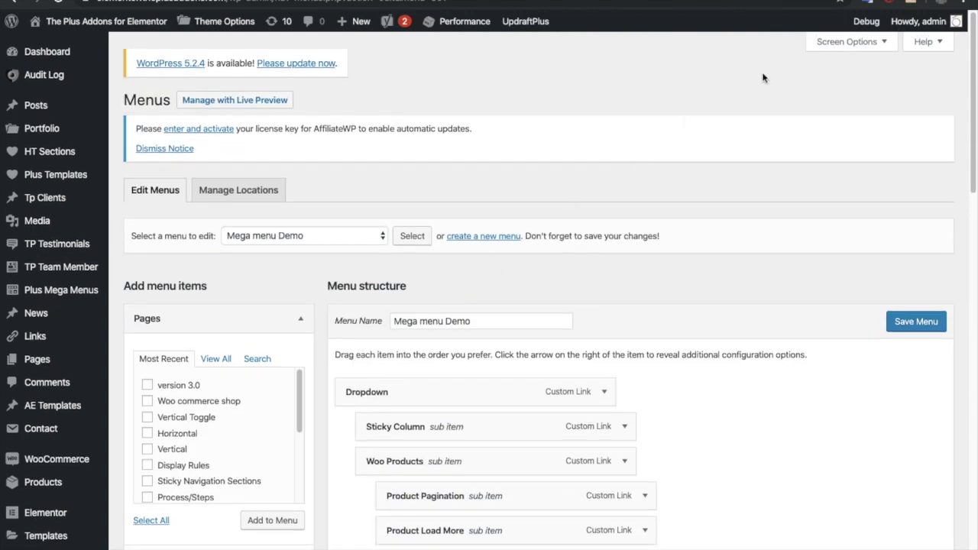
# Enable the Plus Mega Menus box in the screen options and expand it among the menu items that can be added.
pyautogui.click(847, 42)
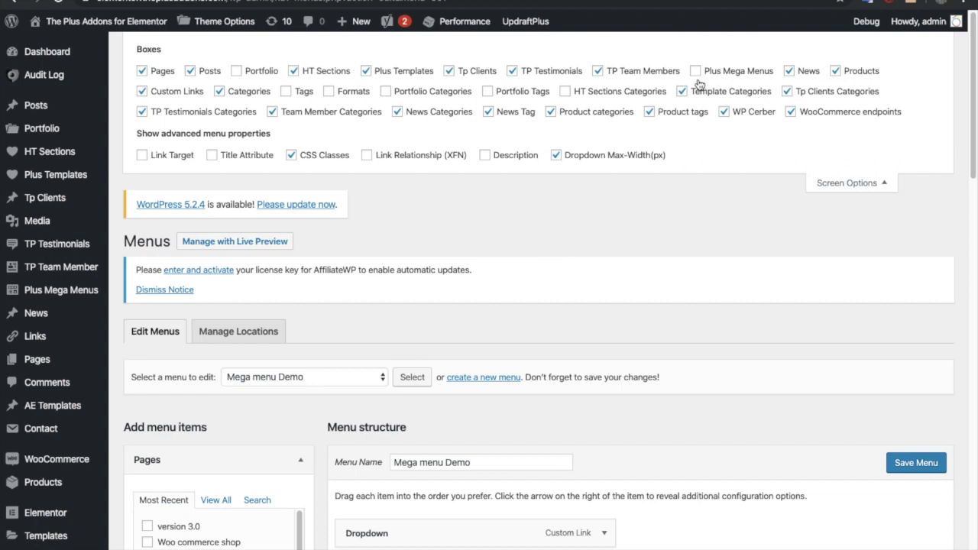
pyautogui.click(696, 72)
pyautogui.click(848, 183)
pyautogui.scroll(-5, 478, 219)
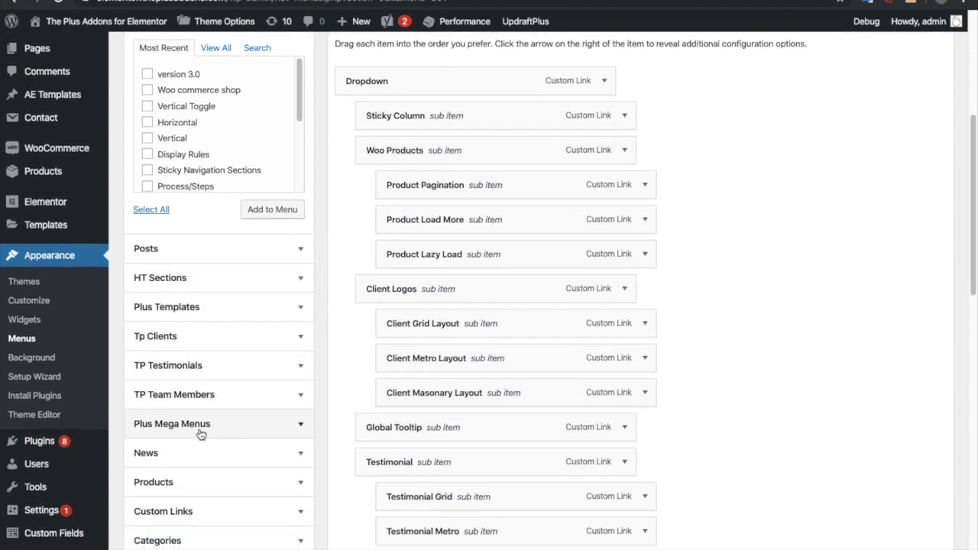
pyautogui.click(200, 433)
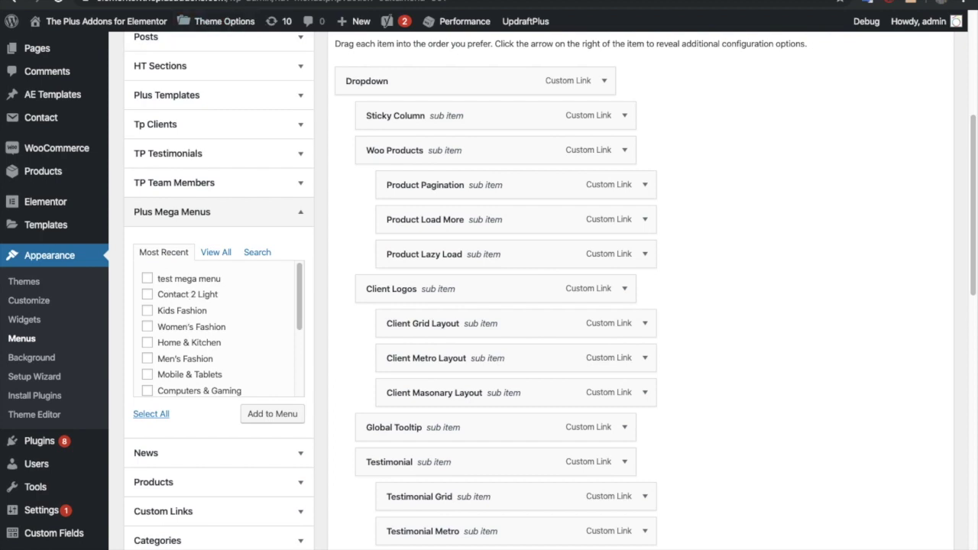
# Open the list of all Plus Mega Menus items, leaving the menu editing page without saving.
pyautogui.scroll(5, 153, 229)
pyautogui.moveTo(92, 292)
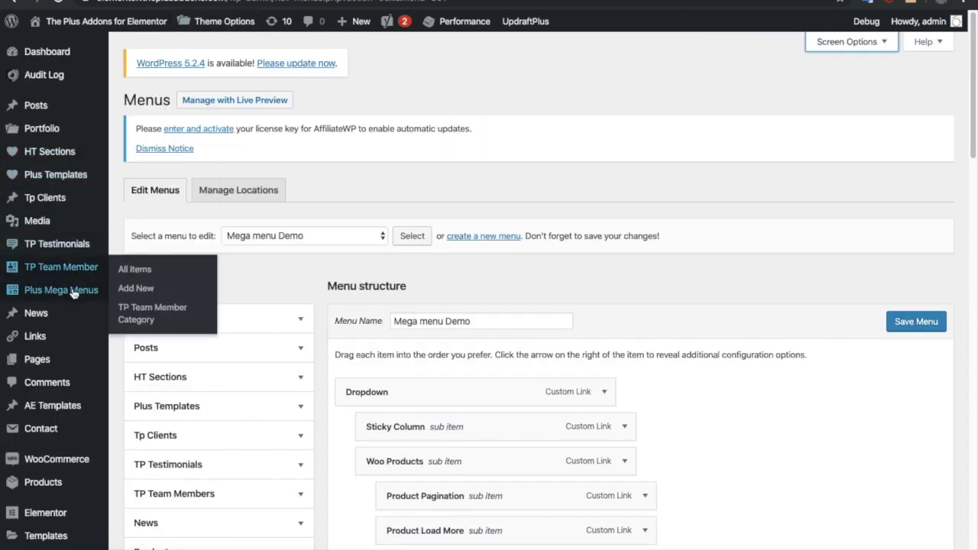
pyautogui.click(143, 293)
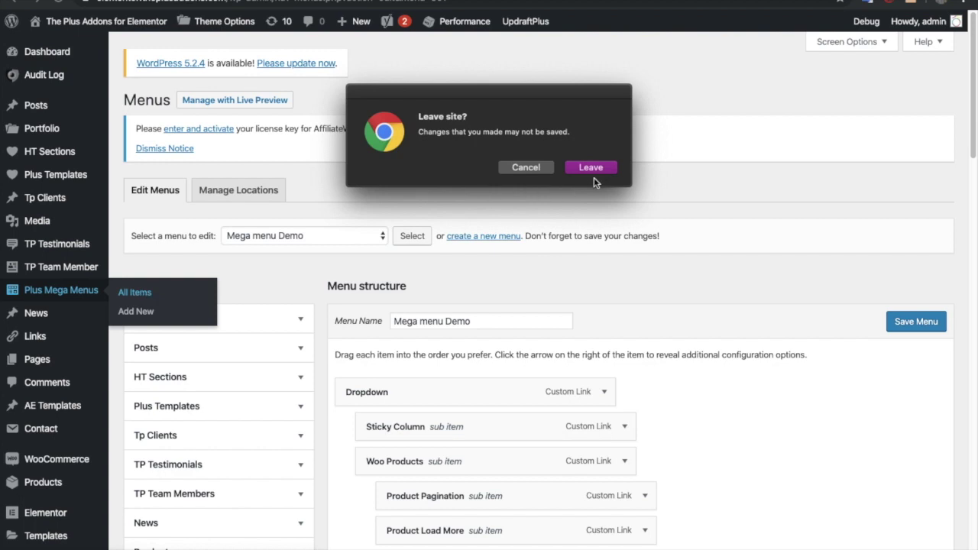
pyautogui.click(590, 169)
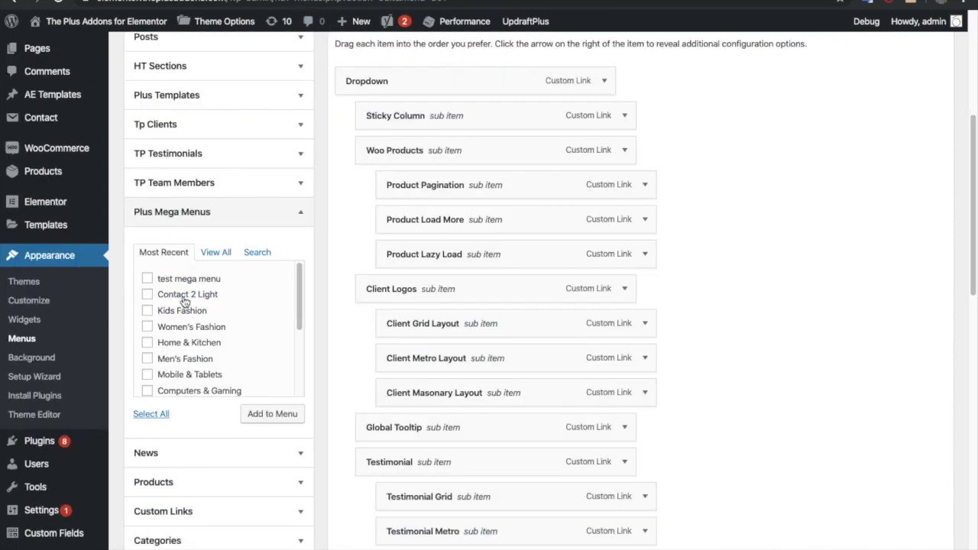
# Add the test mega menu, Contact 2 Light and Kids Fashion mega menu items to the Mega menu Demo menu.
pyautogui.scroll(-1, 189, 344)
pyautogui.scroll(1, 189, 344)
pyautogui.click(147, 279)
pyautogui.click(147, 294)
pyautogui.click(147, 310)
pyautogui.scroll(-5, 500, 299)
pyautogui.scroll(5, 428, 293)
pyautogui.click(305, 335)
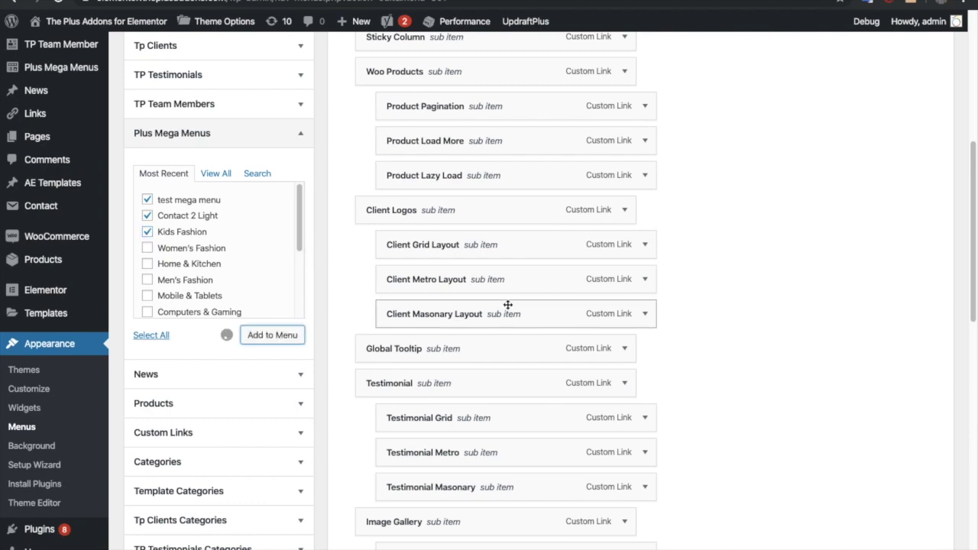
pyautogui.scroll(-9, 506, 304)
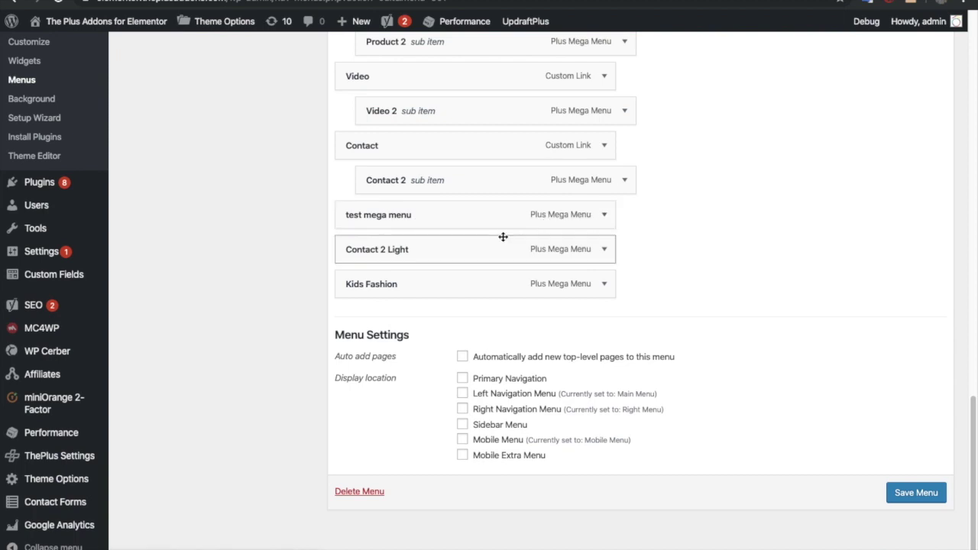
pyautogui.scroll(1, 506, 240)
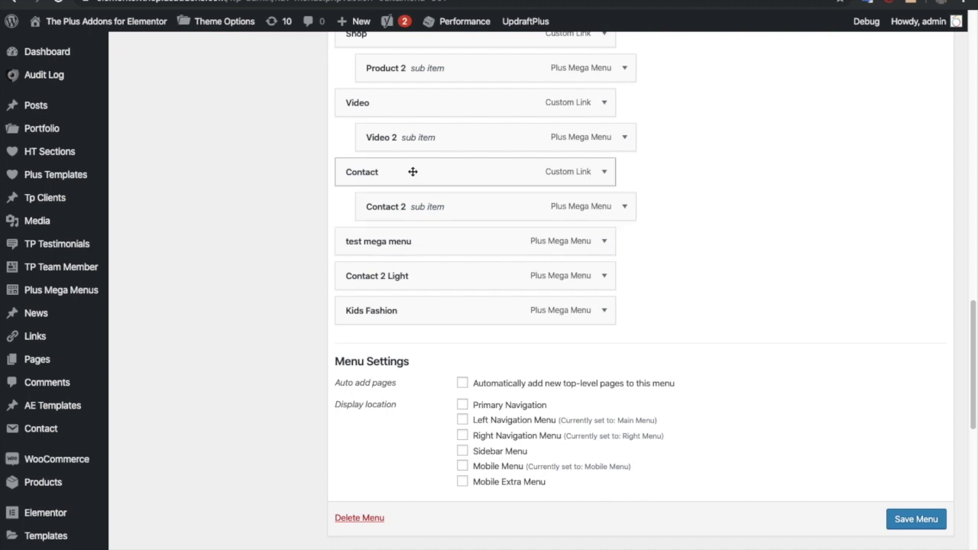
# Compare the Blog entry on the live Horizontal Mega Menu demo page with the Blog item's settings in the menu structure.
pyautogui.click(605, 242)
pyautogui.scroll(4, 535, 230)
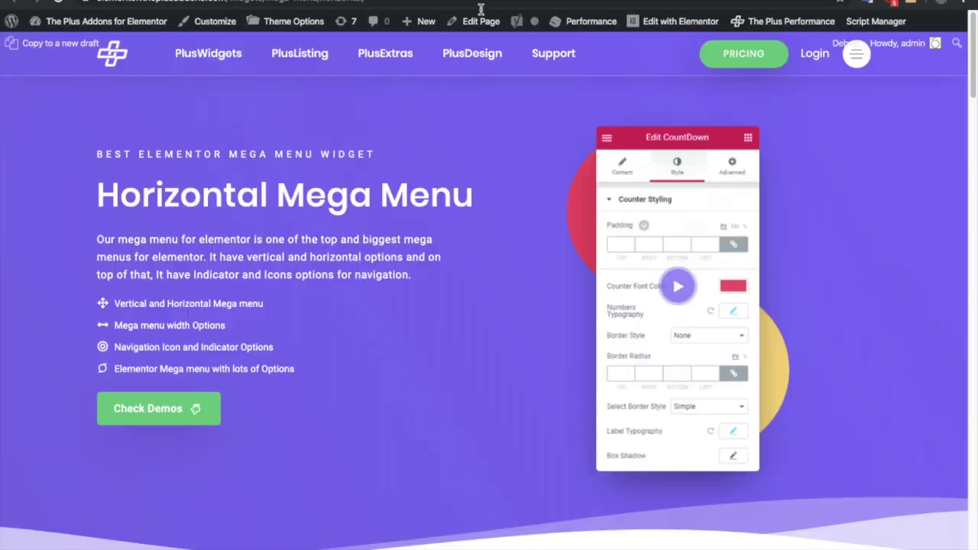
pyautogui.scroll(-10, 419, 286)
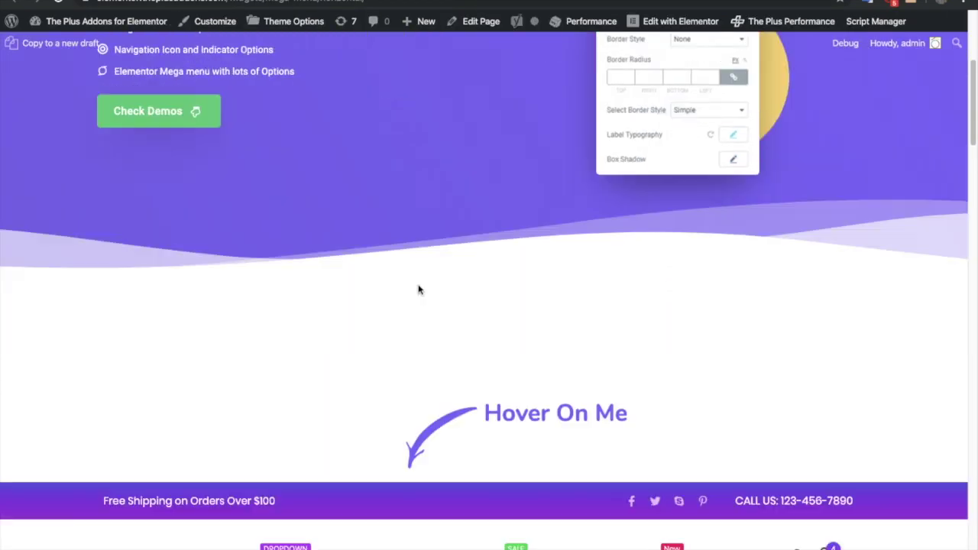
pyautogui.scroll(1, 400, 247)
pyautogui.moveTo(379, 150)
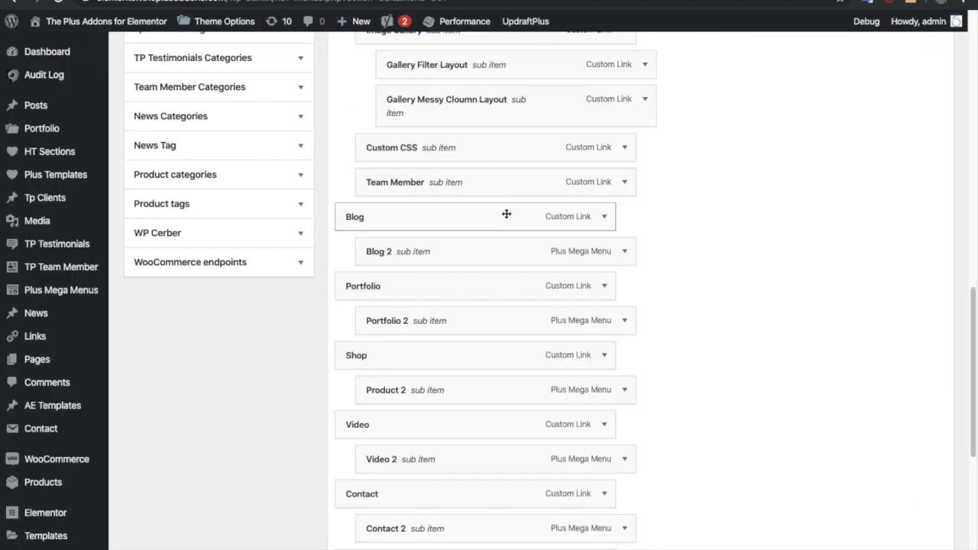
pyautogui.click(605, 218)
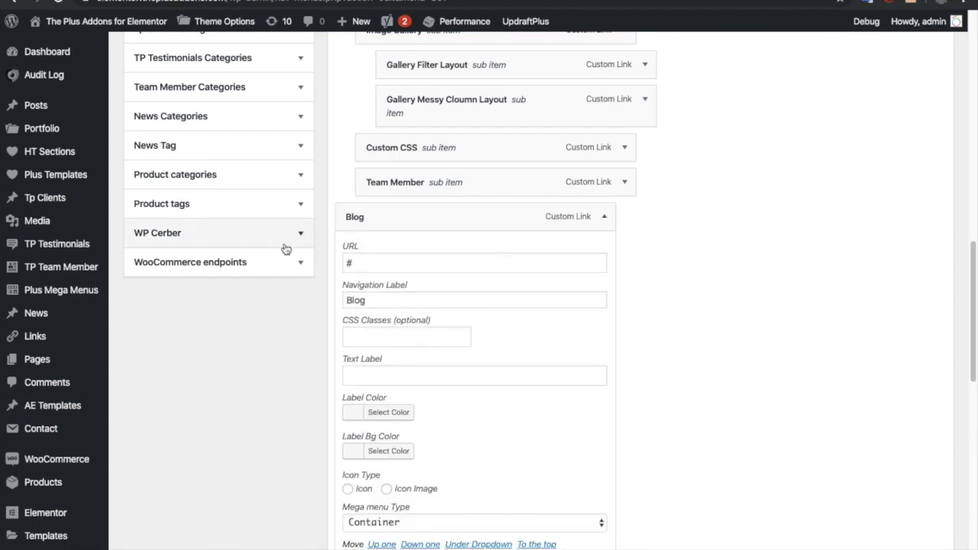
# Add a custom link with the URL # and the link text Menu Name to the menu.
pyautogui.scroll(3, 251, 214)
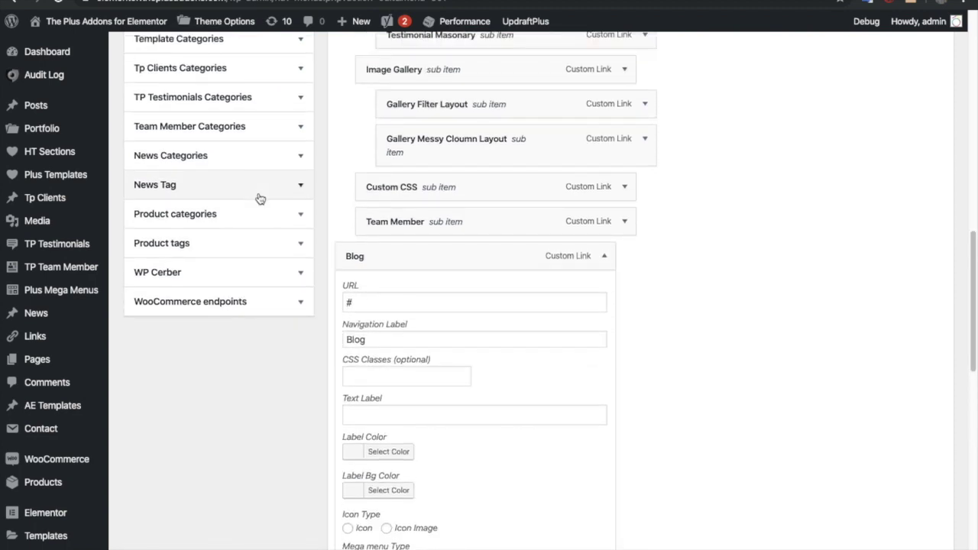
pyautogui.scroll(5, 260, 198)
pyautogui.click(229, 178)
pyautogui.click(243, 109)
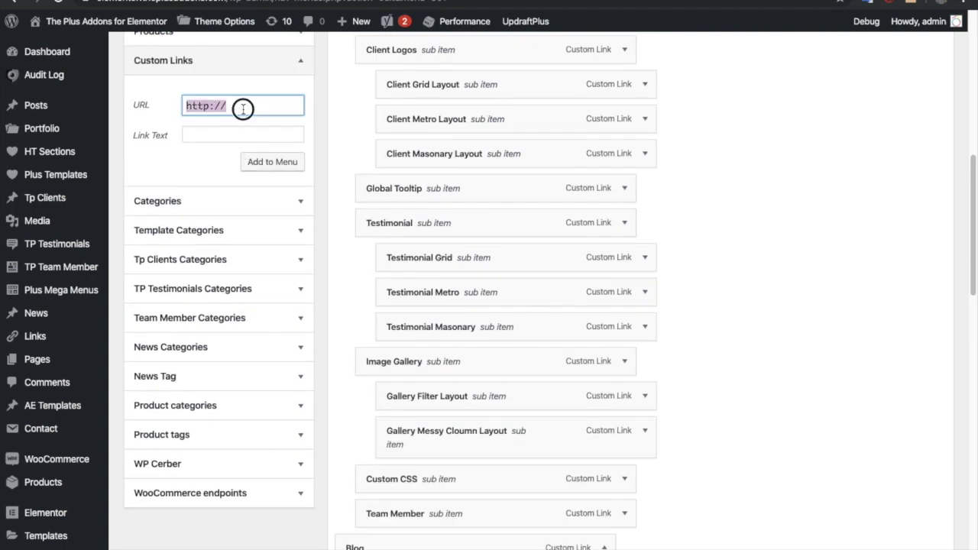
pyautogui.write('#')
pyautogui.click(192, 134)
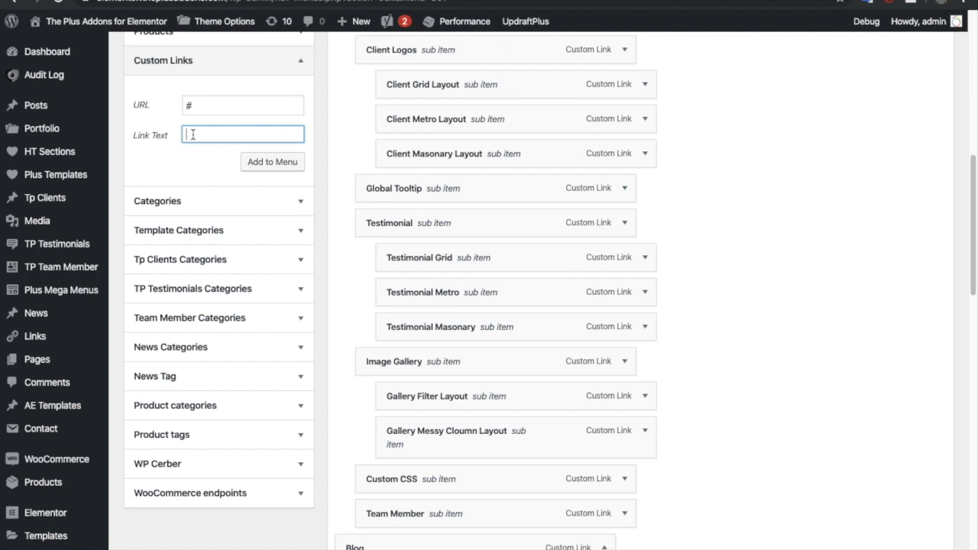
pyautogui.doubleClick(214, 102)
pyautogui.click(197, 136)
pyautogui.click(269, 165)
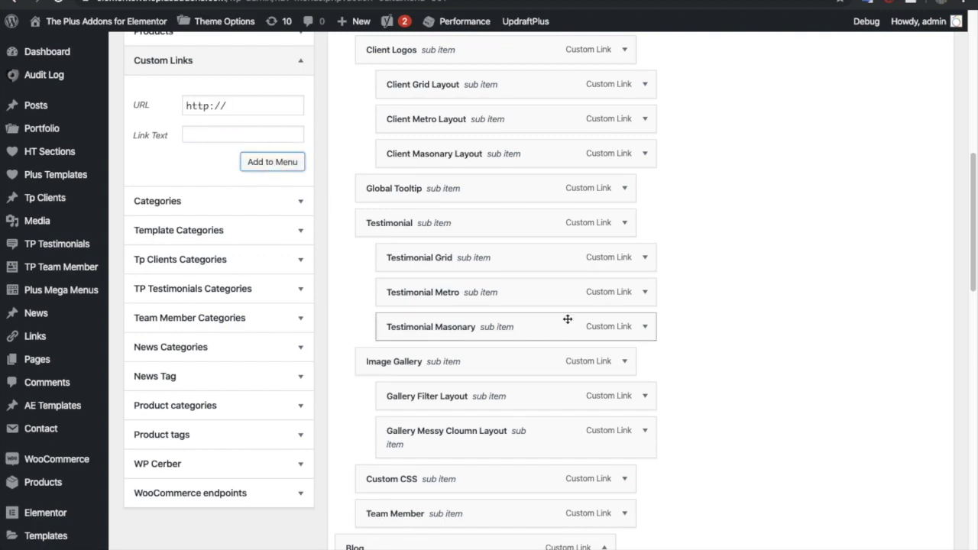
# Move the Menu Name item directly above Contact 2 Light and remove the test mega menu item from the menu.
pyautogui.scroll(-20, 568, 319)
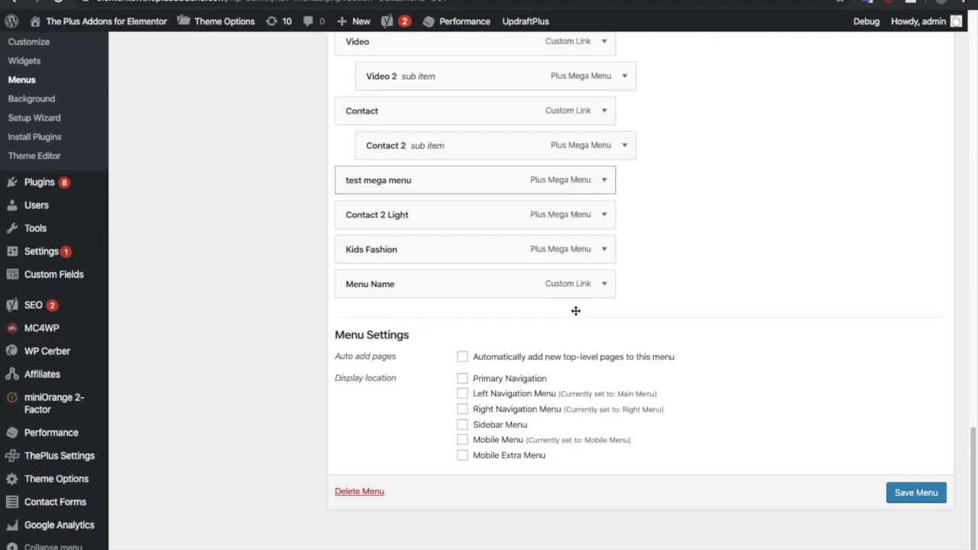
pyautogui.moveTo(457, 276); pyautogui.dragTo(507, 245)
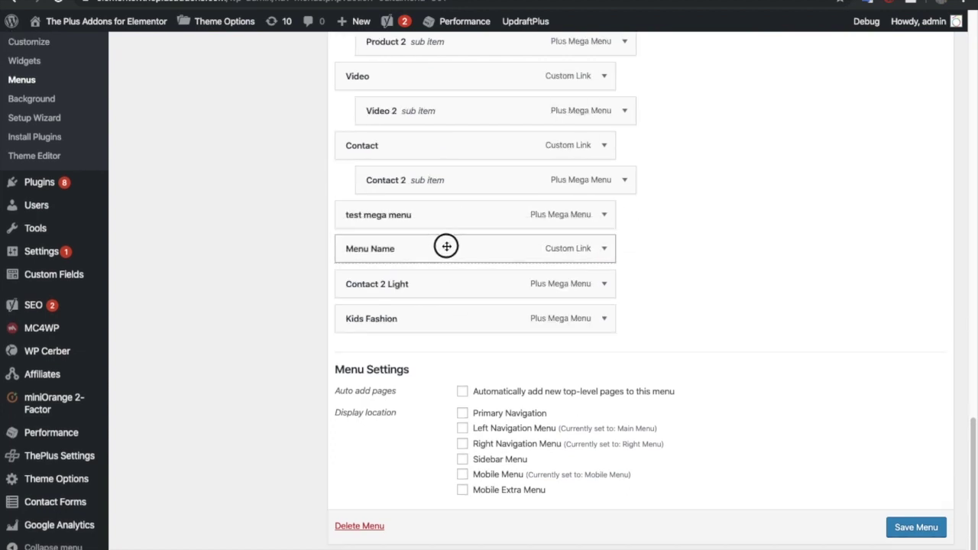
pyautogui.click(604, 216)
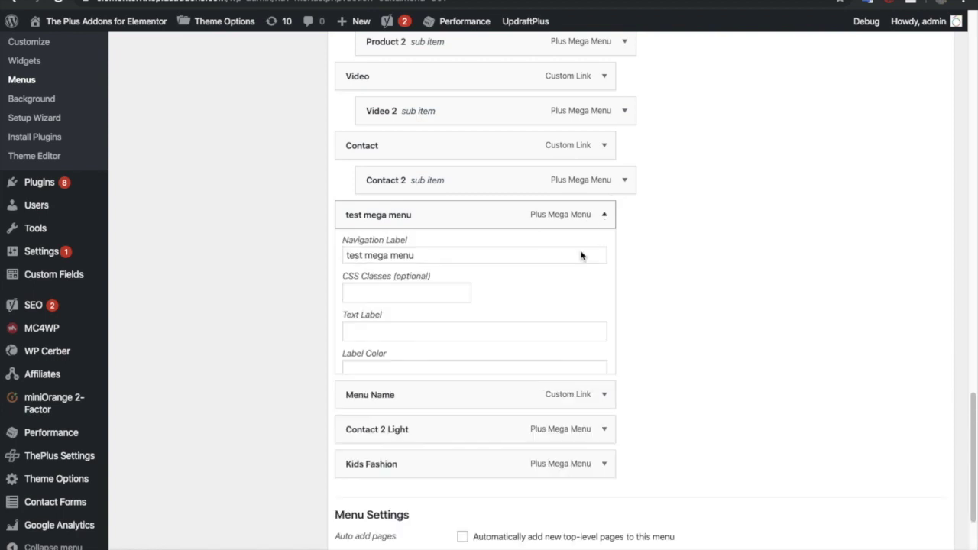
pyautogui.scroll(-2, 387, 420)
pyautogui.click(358, 493)
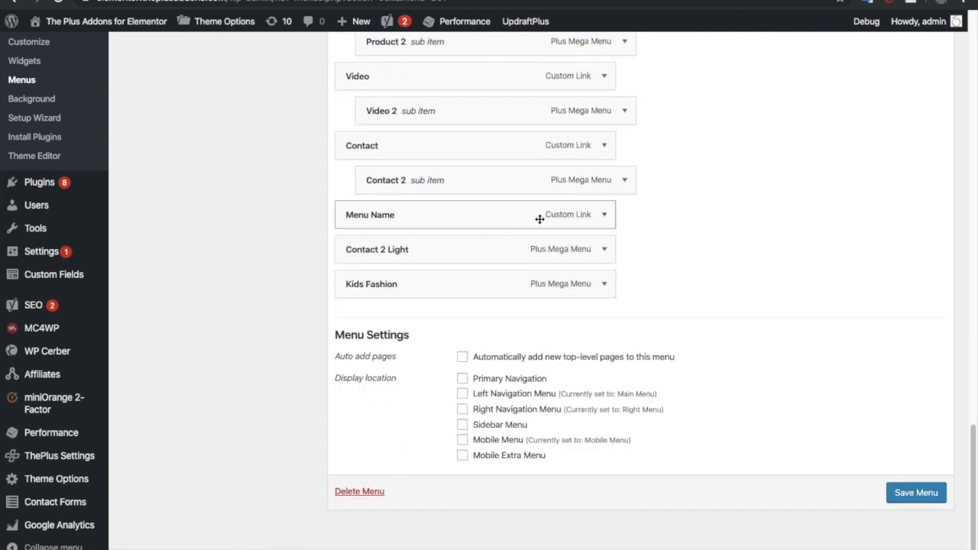
# Nest the Contact 2 Light mega menu as a sub item under Menu Name and expand its settings.
pyautogui.moveTo(499, 250); pyautogui.dragTo(534, 280)
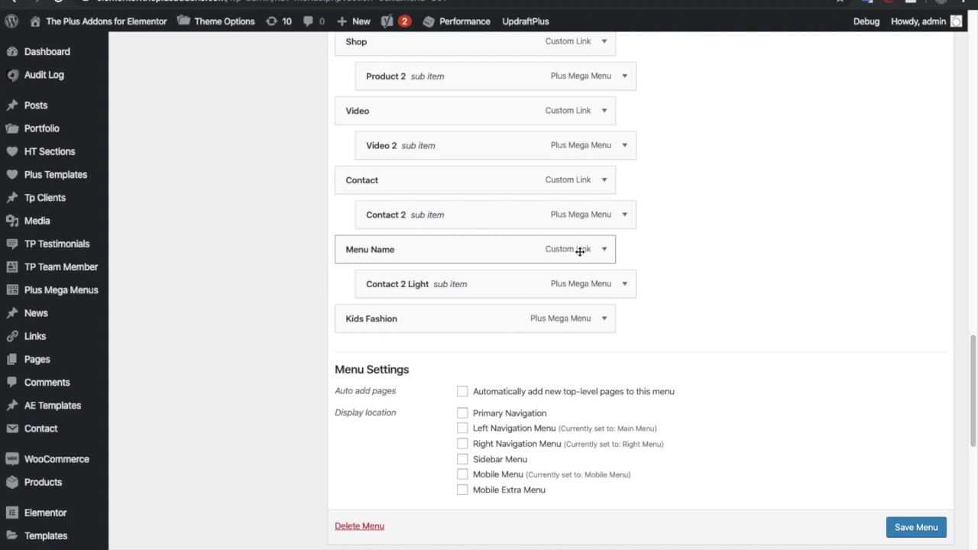
pyautogui.click(626, 285)
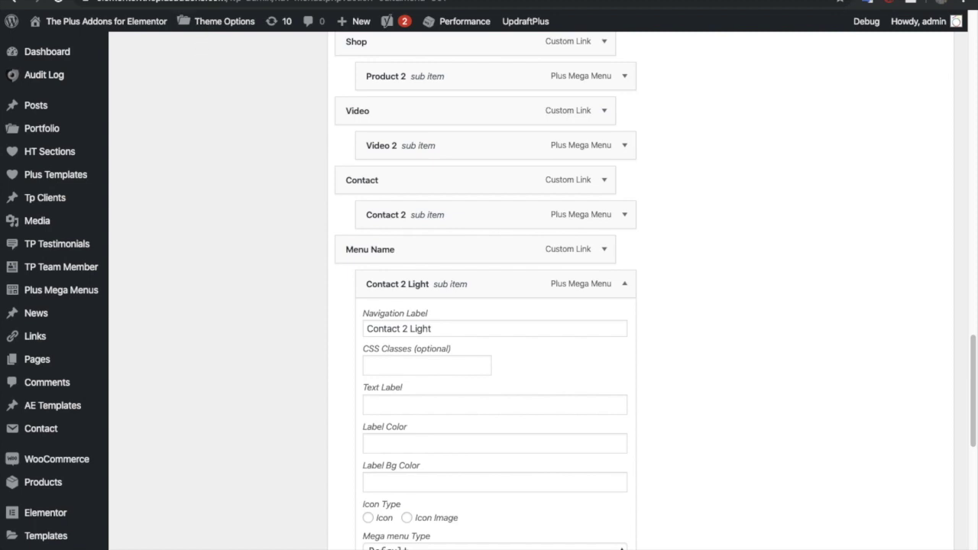
# Check the Plus Mega Menus items list and the Blog mega menu on the live demo page.
pyautogui.click(61, 290)
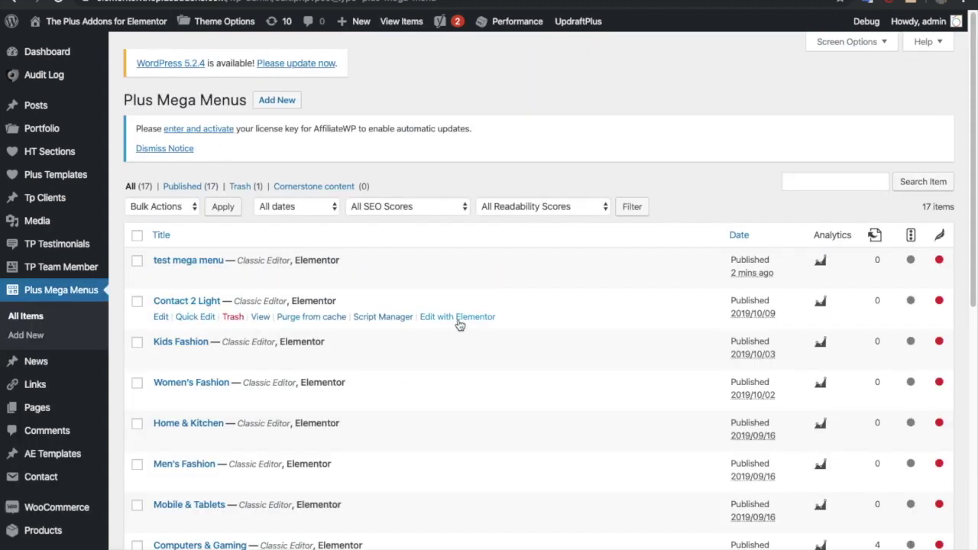
pyautogui.hotkey('alt', 'Left')
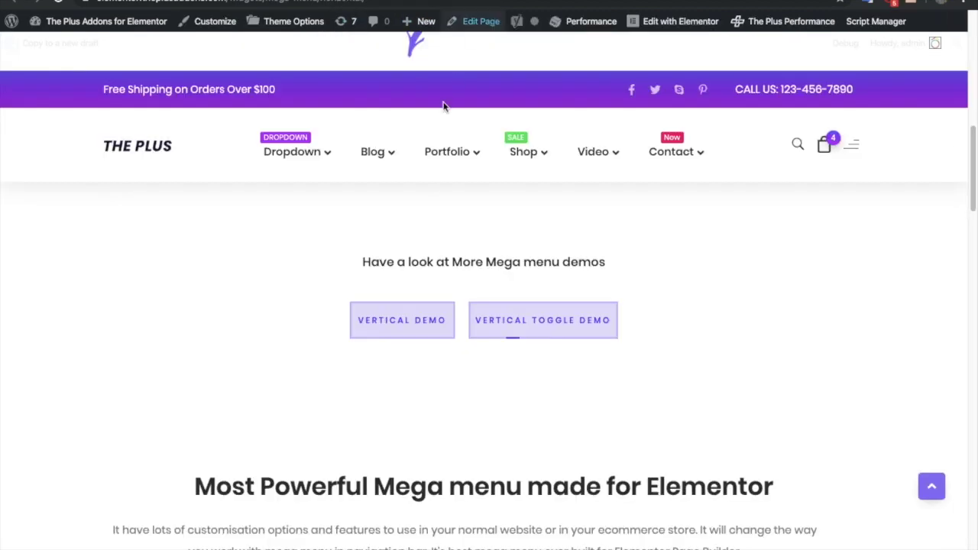
pyautogui.moveTo(393, 165)
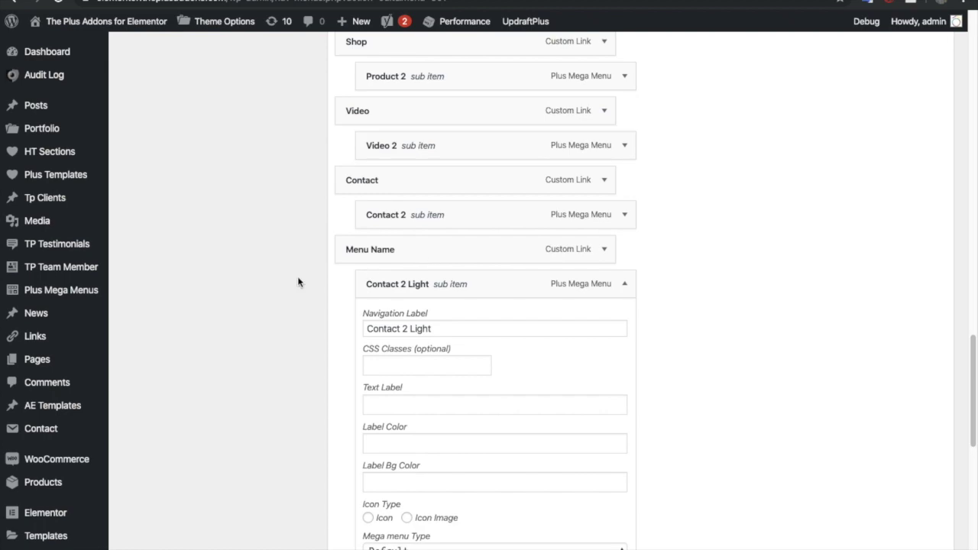
# Review the Custom Links and Plus Mega Menus boxes and how the parent links and mega menu sub items are arranged.
pyautogui.scroll(10, 299, 283)
pyautogui.scroll(-3, 271, 283)
pyautogui.scroll(3, 301, 323)
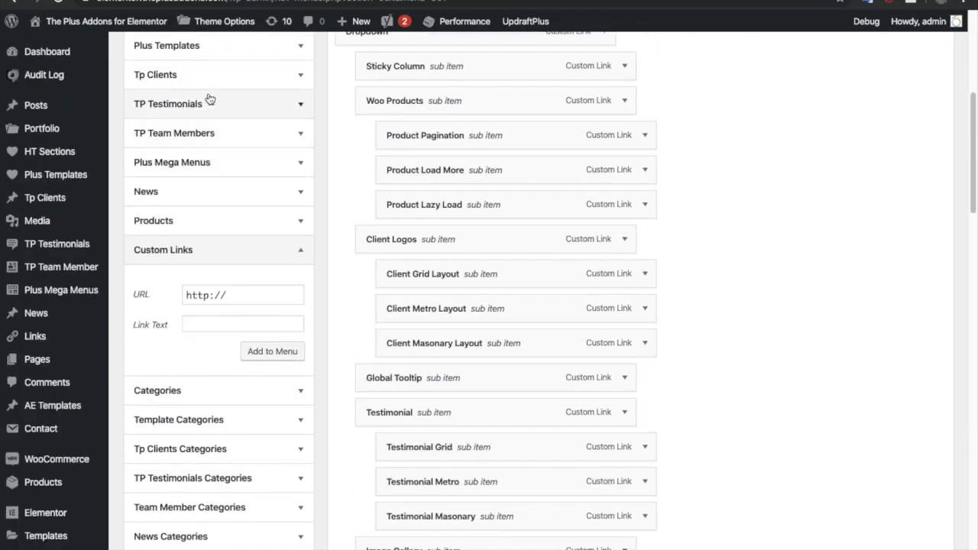
pyautogui.scroll(3, 209, 100)
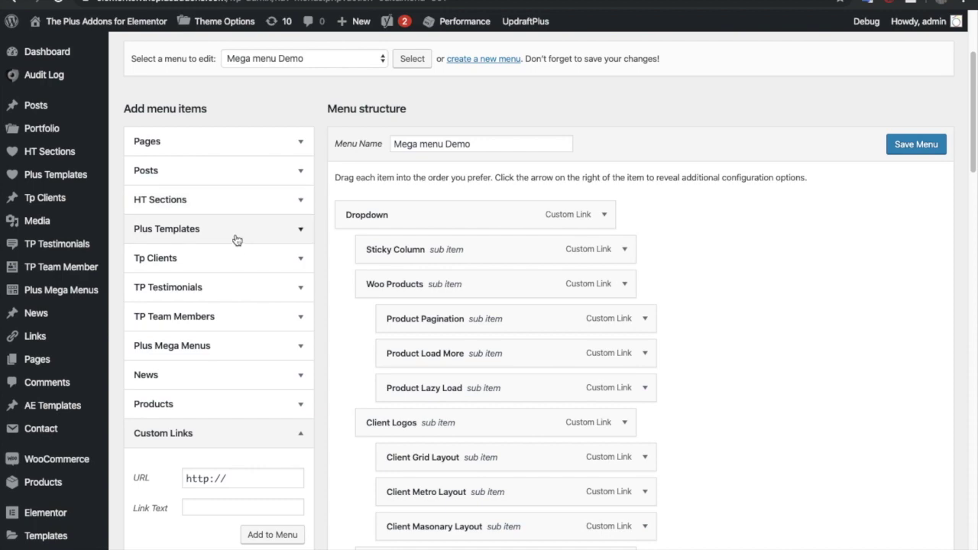
pyautogui.click(229, 344)
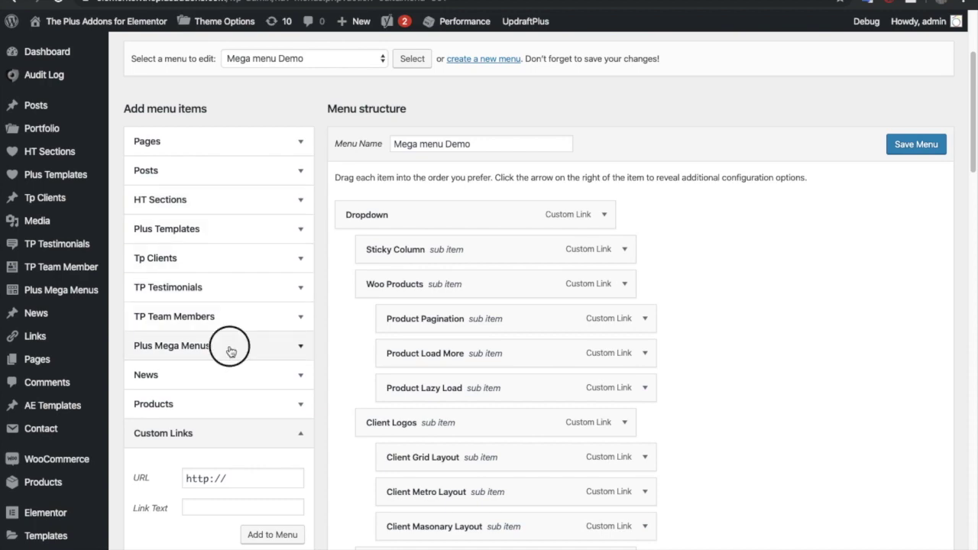
pyautogui.scroll(-15, 524, 371)
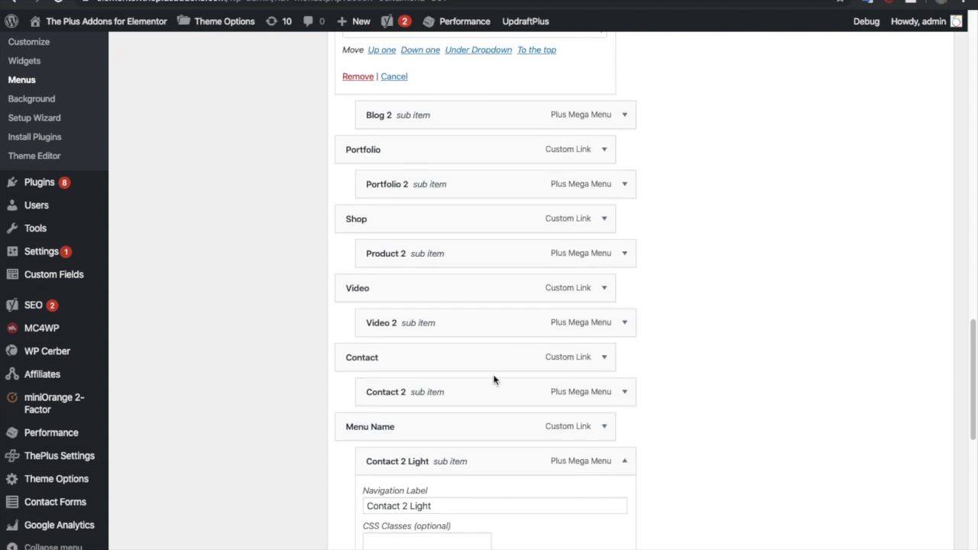
pyautogui.scroll(-3, 520, 403)
pyautogui.scroll(-3, 522, 412)
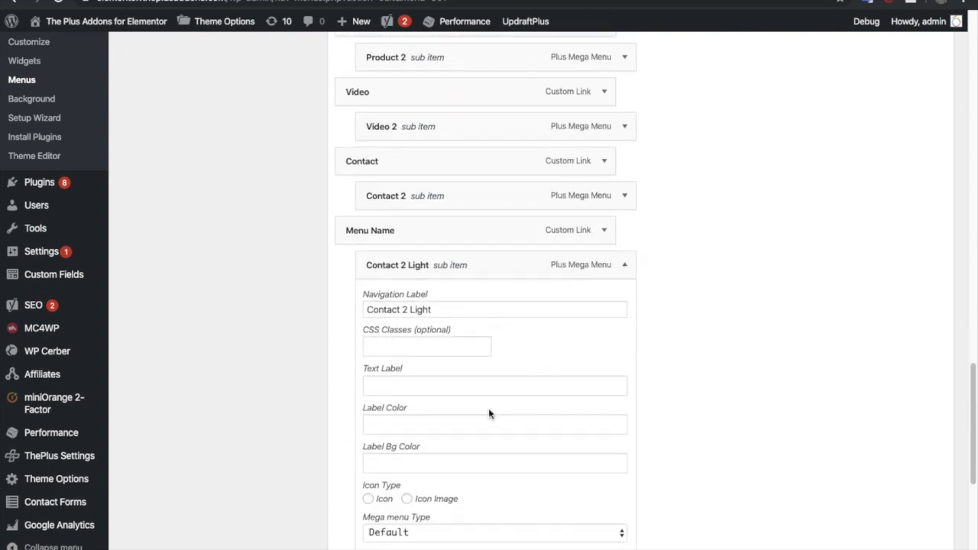
# Move the Contact 2 Light item out to the top level above Menu Name and expand its settings.
pyautogui.click(627, 240)
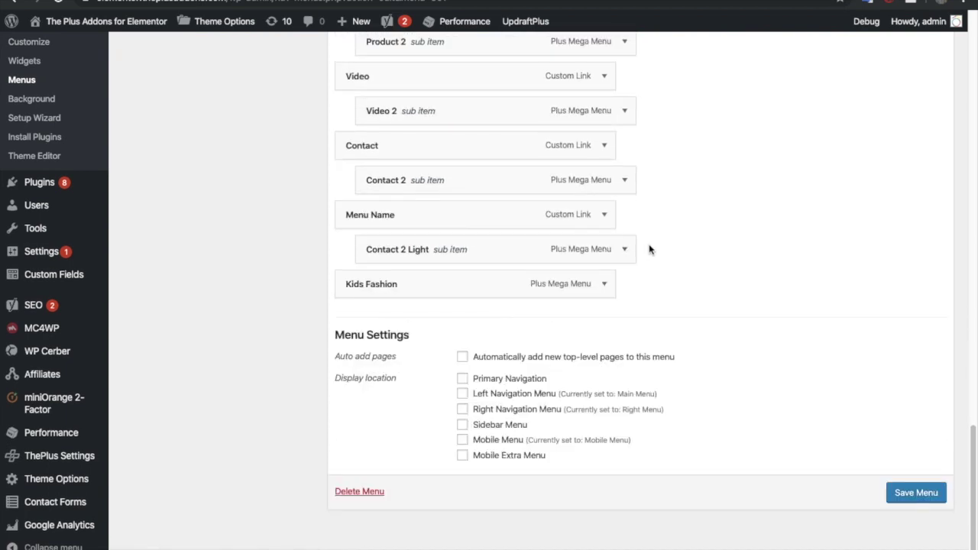
pyautogui.moveTo(622, 252); pyautogui.dragTo(623, 254)
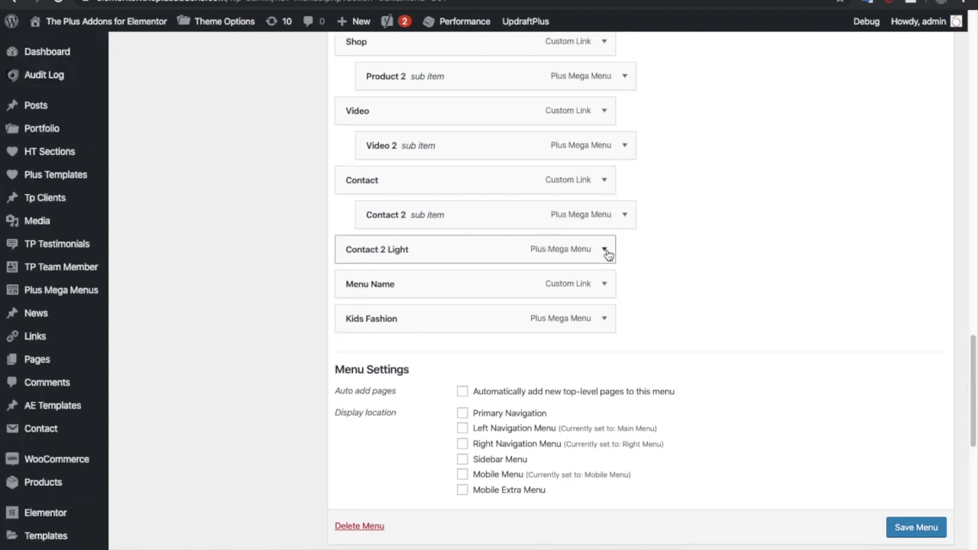
pyautogui.click(612, 254)
pyautogui.scroll(-2, 659, 331)
pyautogui.scroll(-1, 656, 331)
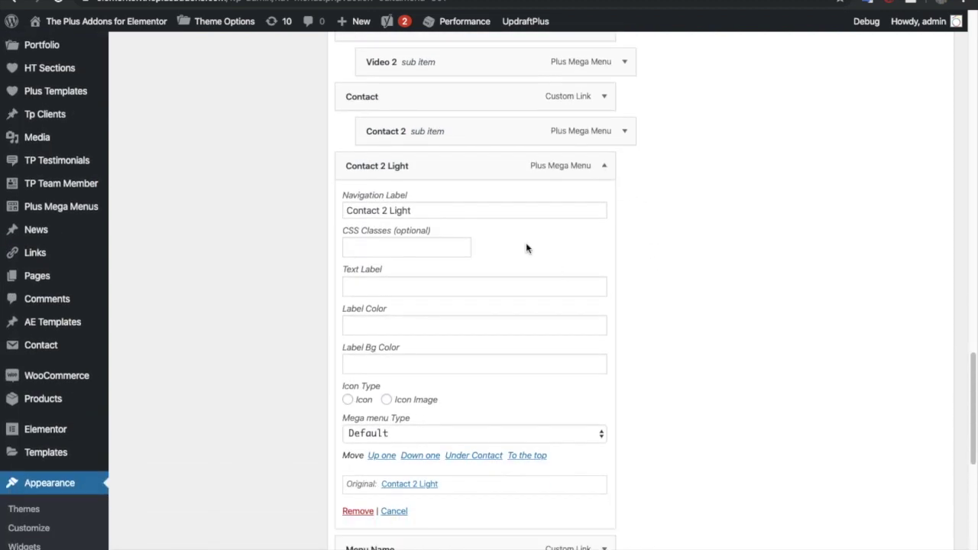
# Examine Contact 2 Light's Navigation Label, CSS Classes and Text Label fields, and the text labels in the live demo's Dropdown menu.
pyautogui.tripleClick(458, 212)
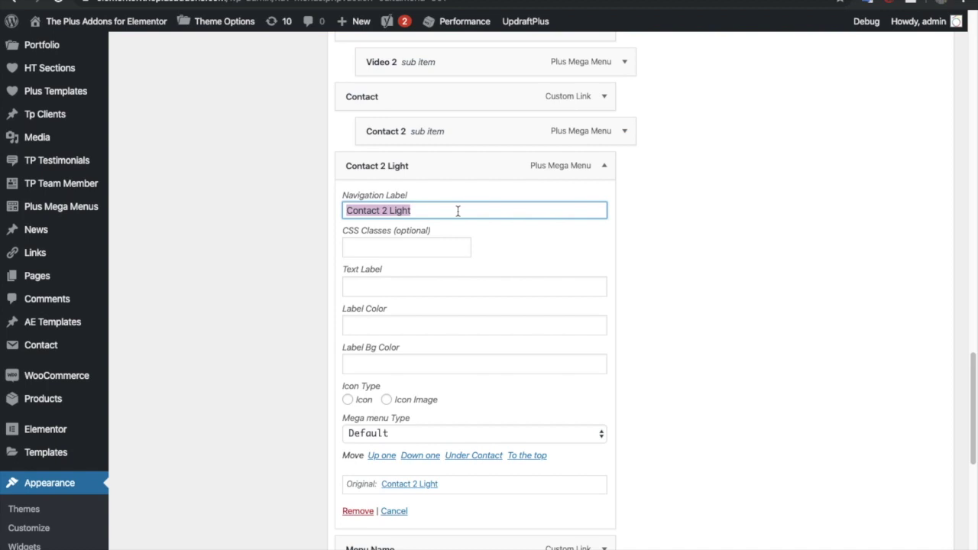
pyautogui.click(429, 250)
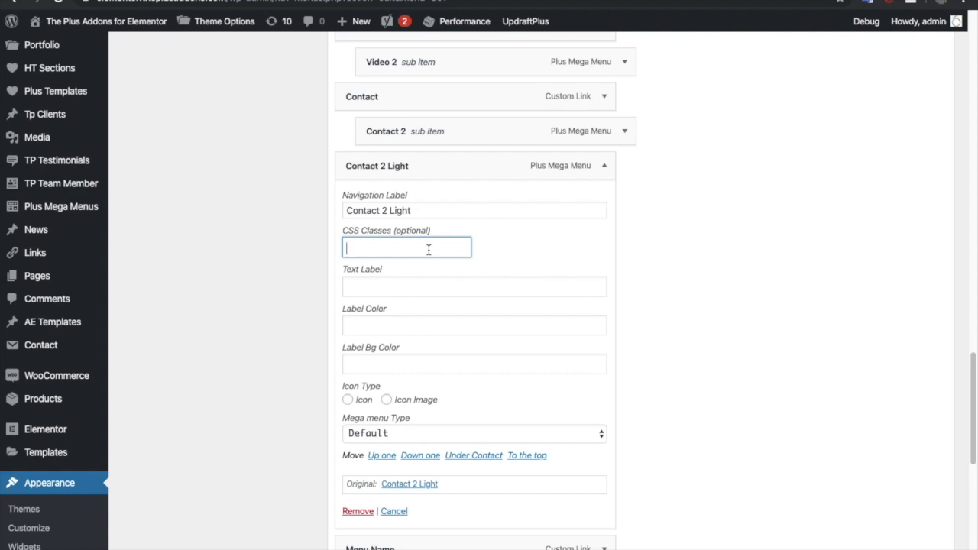
pyautogui.click(399, 285)
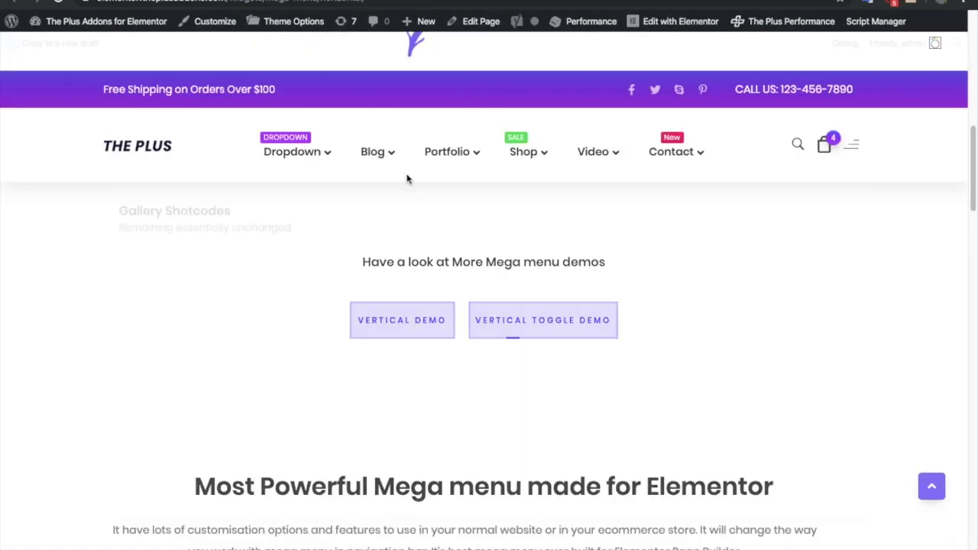
pyautogui.moveTo(295, 155)
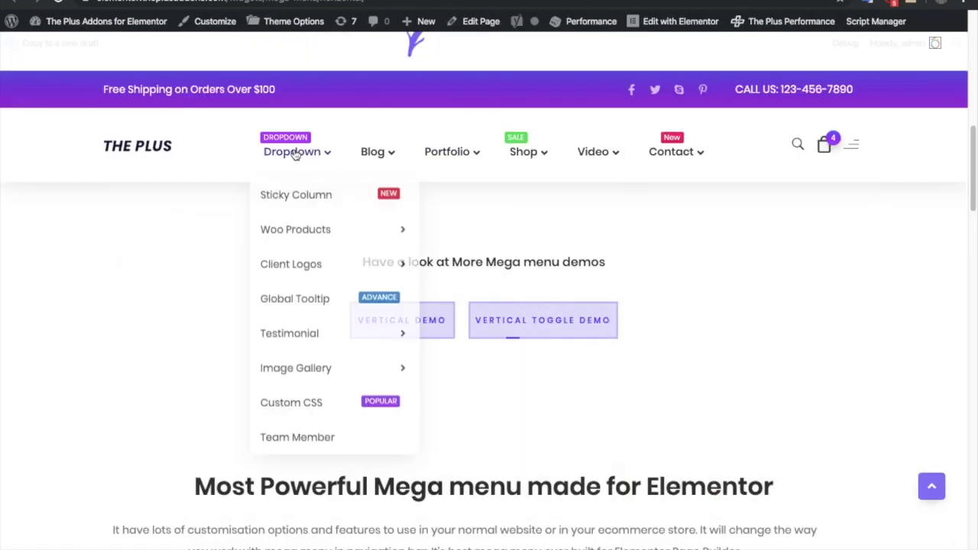
# Expand the Product 2 and Shop item settings and compare Shop's Text Label with its label in the live demo menu.
pyautogui.moveTo(517, 136)
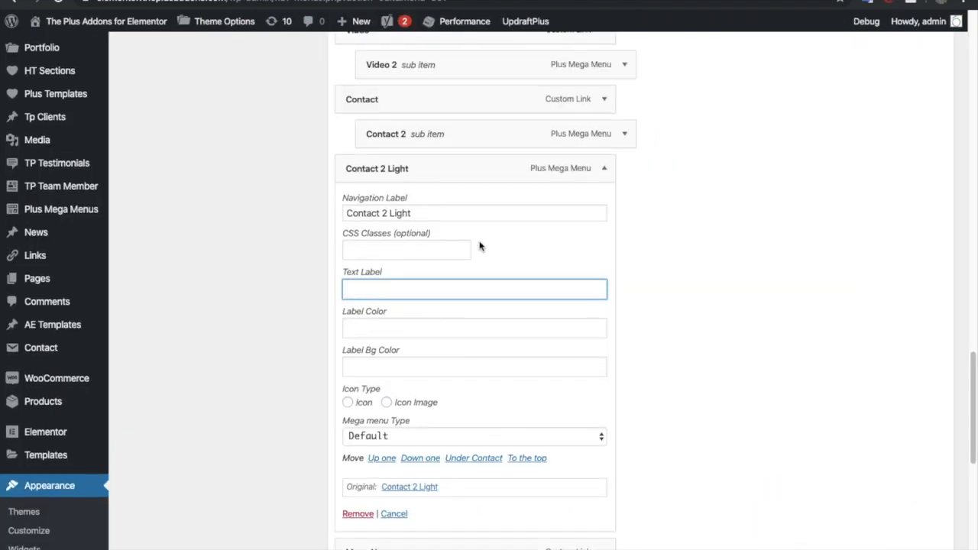
pyautogui.scroll(3, 478, 245)
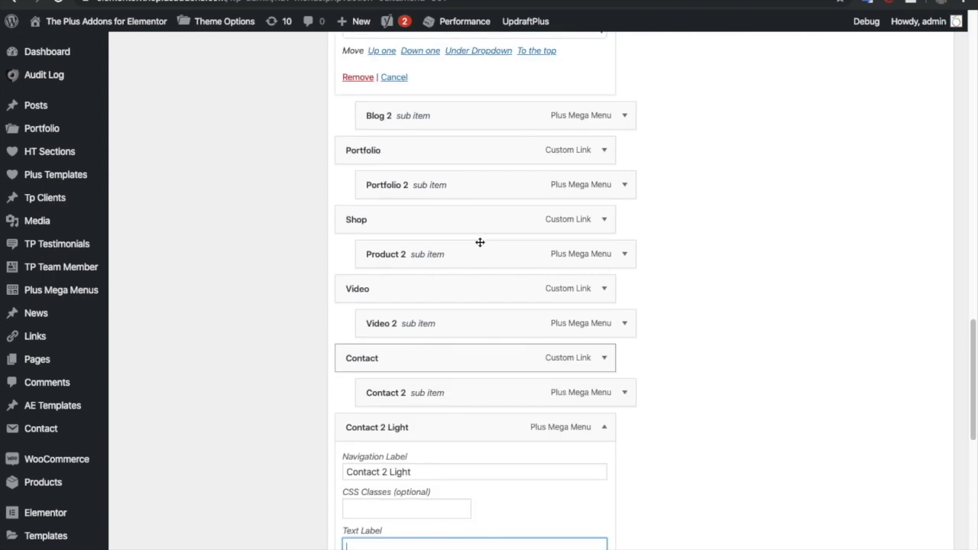
pyautogui.click(625, 254)
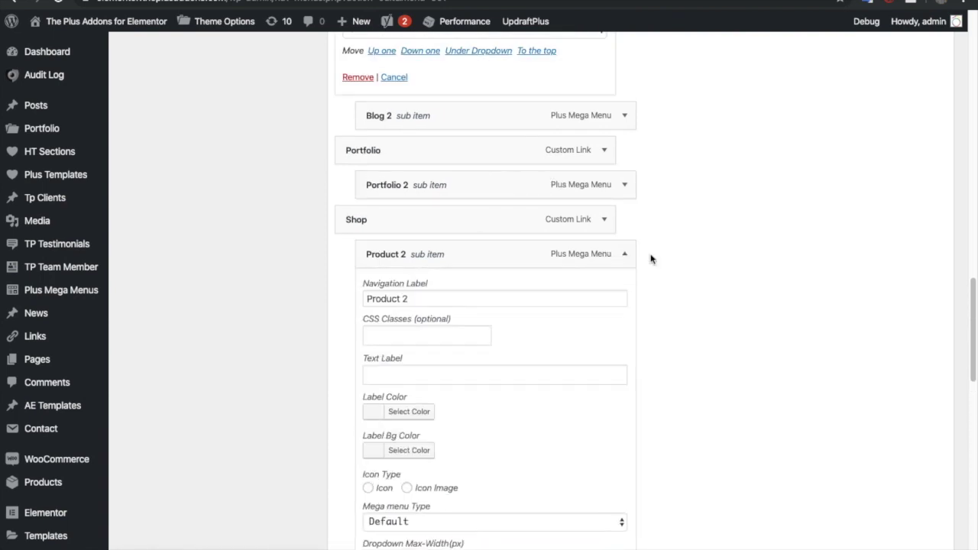
pyautogui.scroll(-1, 650, 259)
pyautogui.click(604, 192)
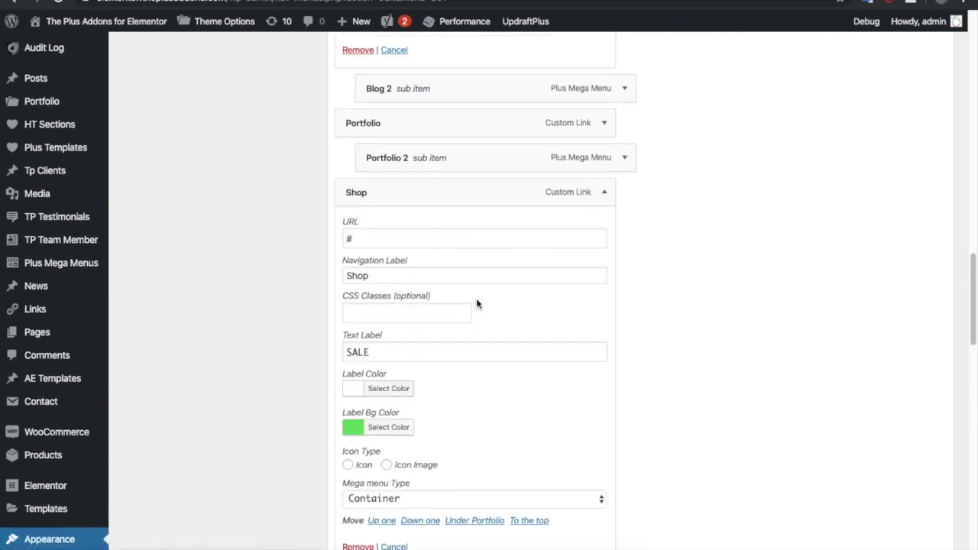
pyautogui.scroll(-1, 474, 306)
pyautogui.doubleClick(387, 316)
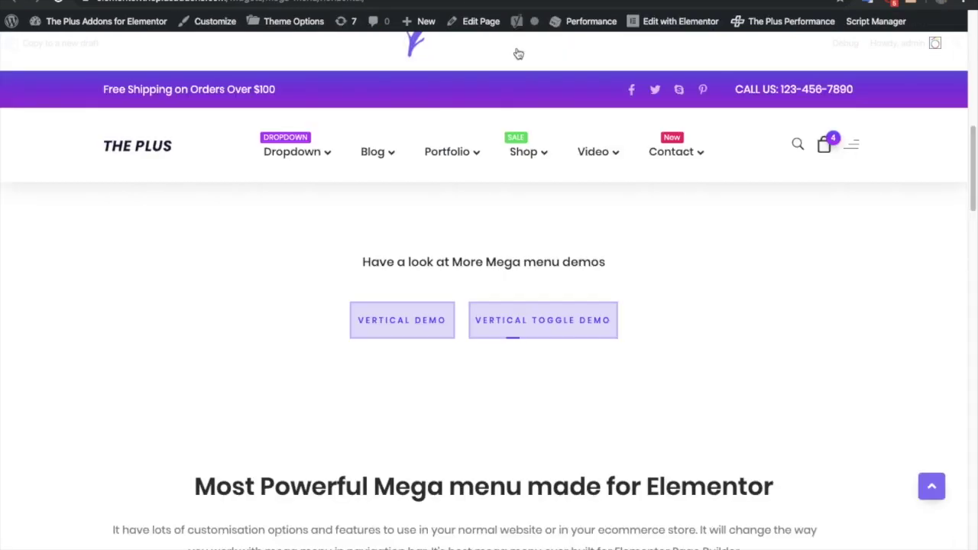
pyautogui.moveTo(511, 151)
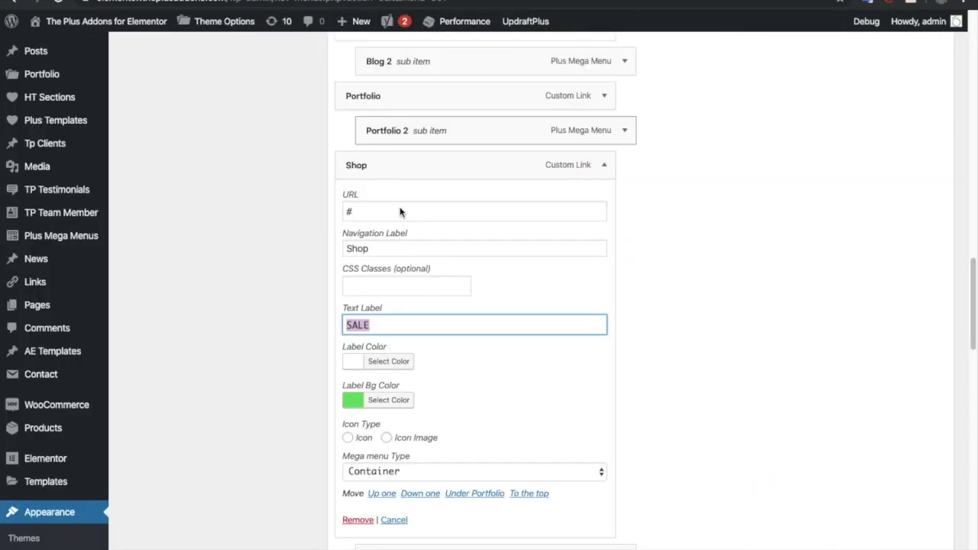
# Examine the Label Color and Label Bg Color pickers of the Shop item.
pyautogui.scroll(-4, 389, 229)
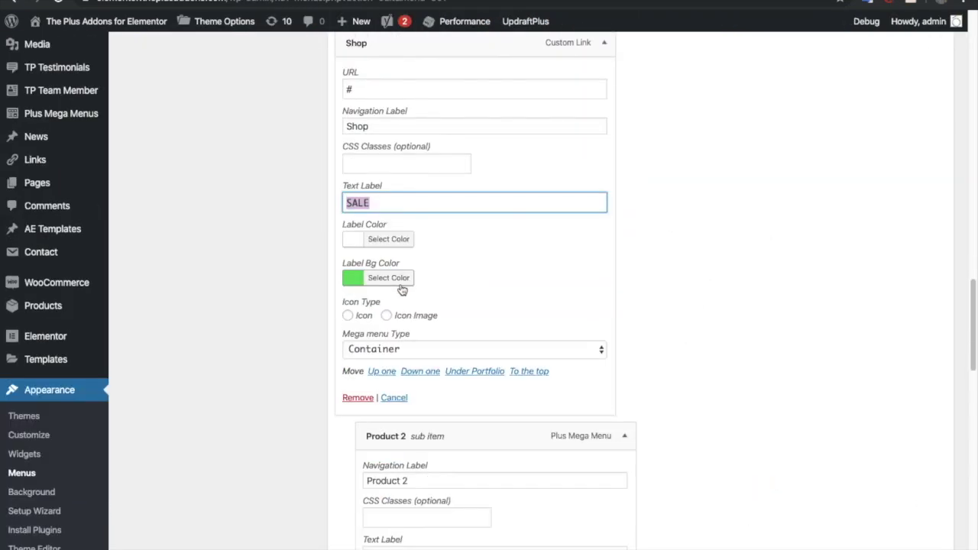
pyautogui.click(390, 238)
pyautogui.click(391, 239)
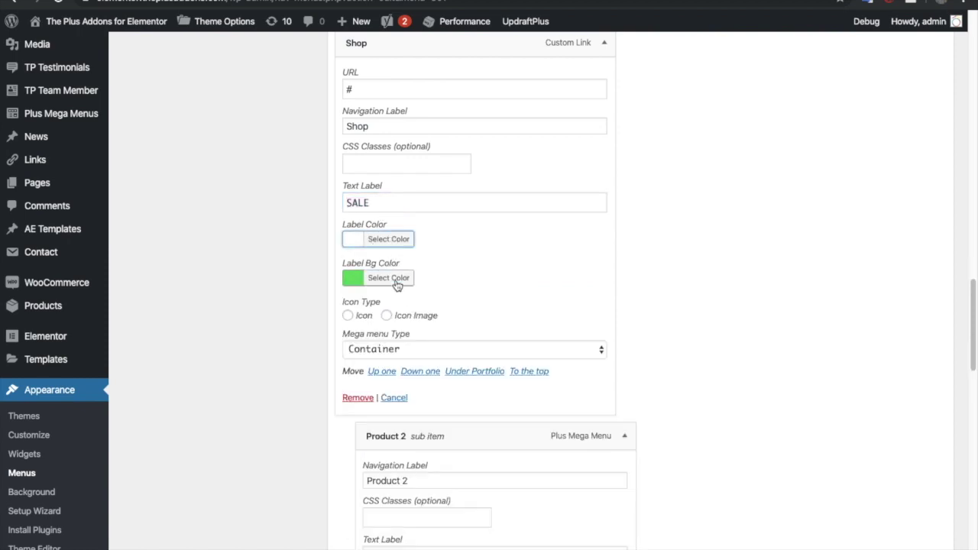
pyautogui.click(395, 279)
pyautogui.click(395, 280)
pyautogui.click(386, 242)
pyautogui.click(385, 243)
# Check the Icon option for the Shop item's Icon Type and set it to Icon Image.
pyautogui.scroll(-1, 384, 311)
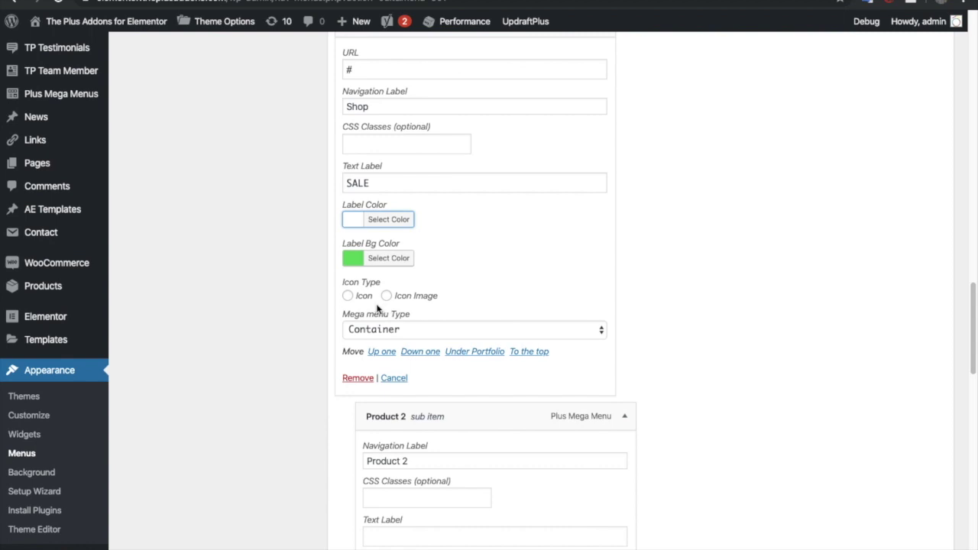
pyautogui.click(349, 297)
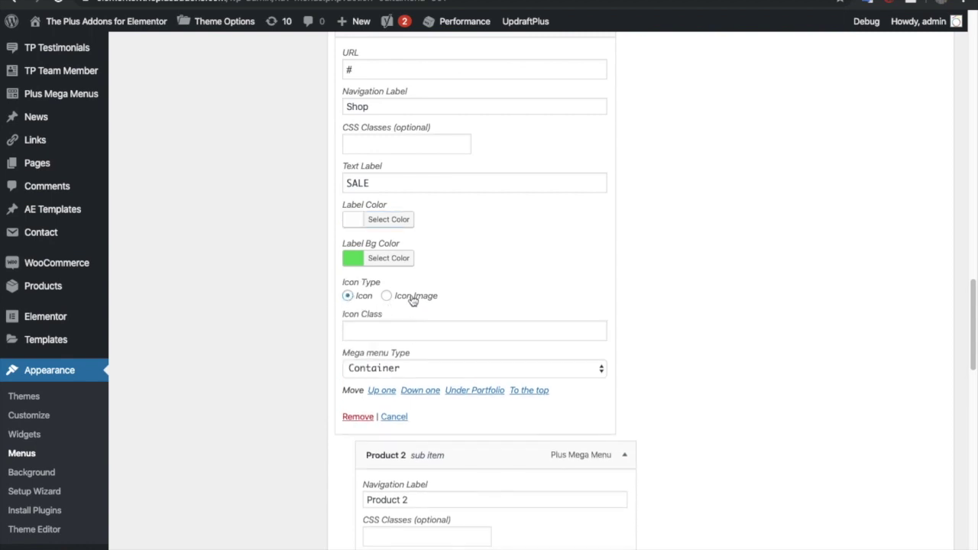
pyautogui.click(388, 296)
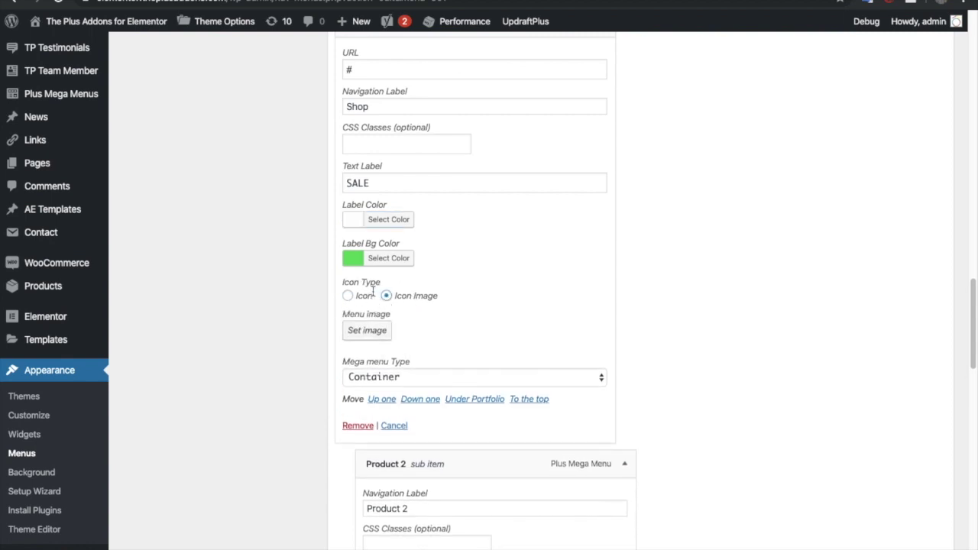
# Try Full Width as the Shop item's Mega menu Type.
pyautogui.scroll(-1, 425, 305)
pyautogui.click(403, 350)
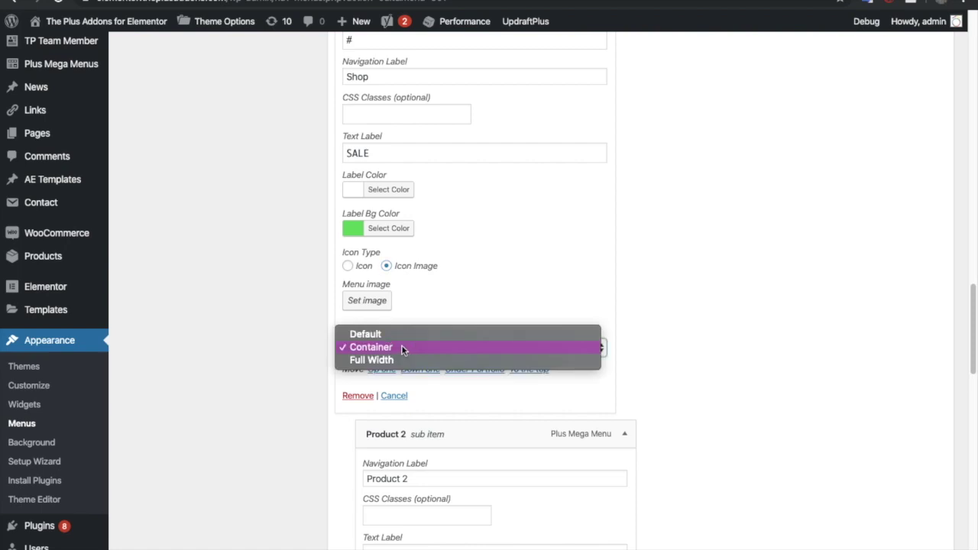
pyautogui.click(401, 347)
pyautogui.click(435, 355)
pyautogui.click(428, 360)
# Try the Default Mega menu Type with its Dropdown Max-Width field on Shop, and set the type back to Container.
pyautogui.click(420, 349)
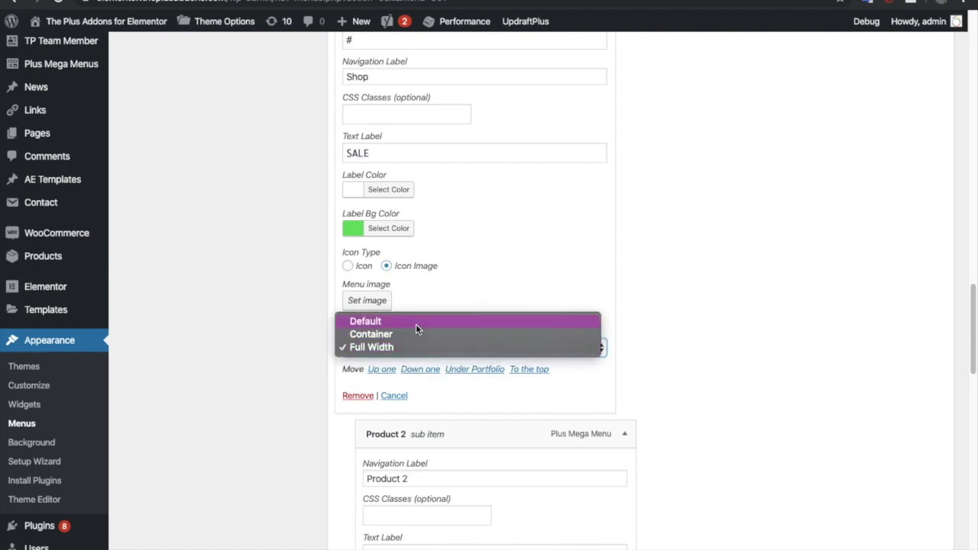
pyautogui.click(416, 324)
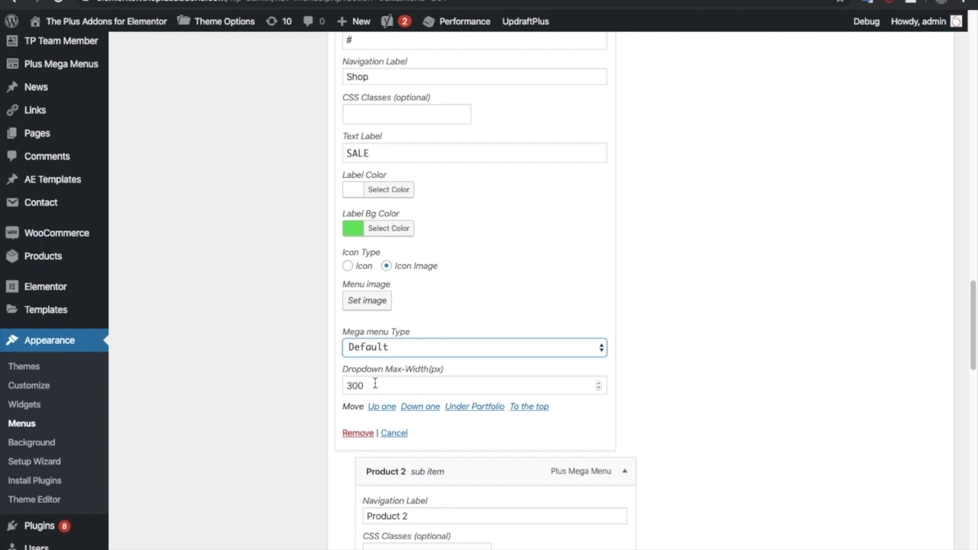
pyautogui.click(372, 385)
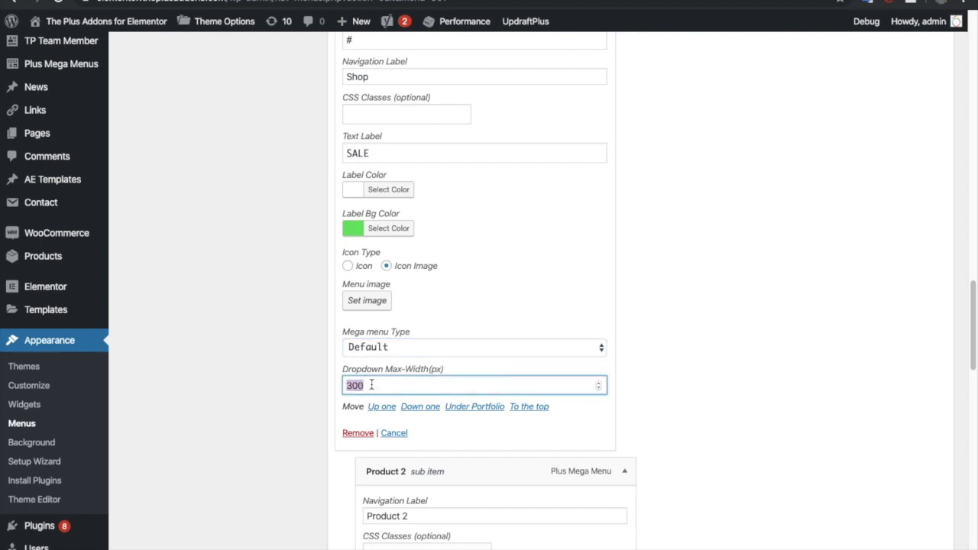
pyautogui.click(396, 350)
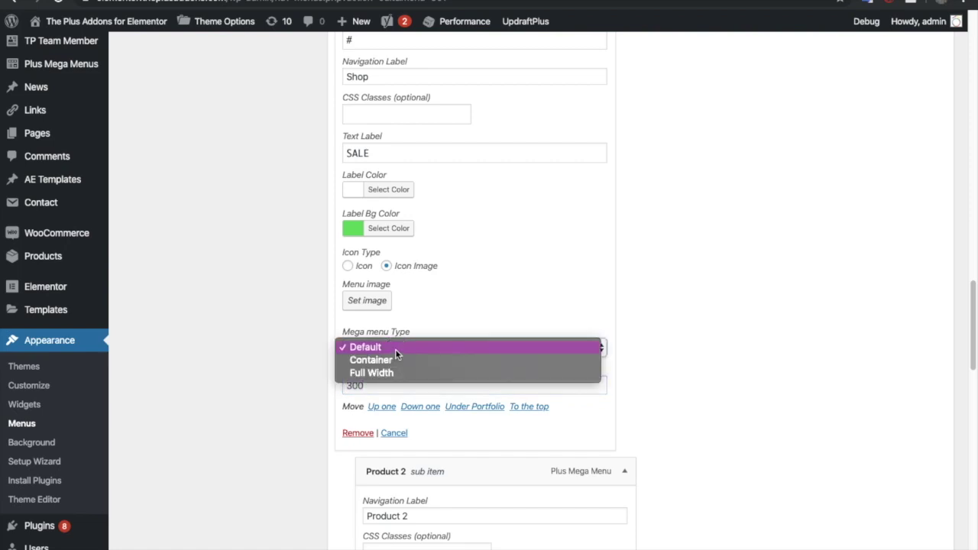
pyautogui.click(393, 361)
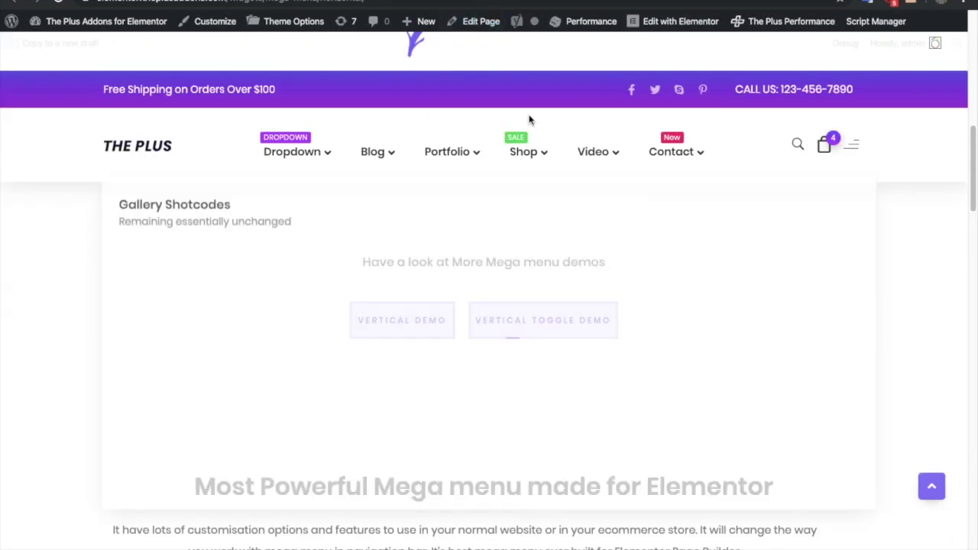
# Preview the Shop, Video and Contact mega menus on the live demo page and open that page in Elementor in a new tab.
pyautogui.moveTo(516, 167)
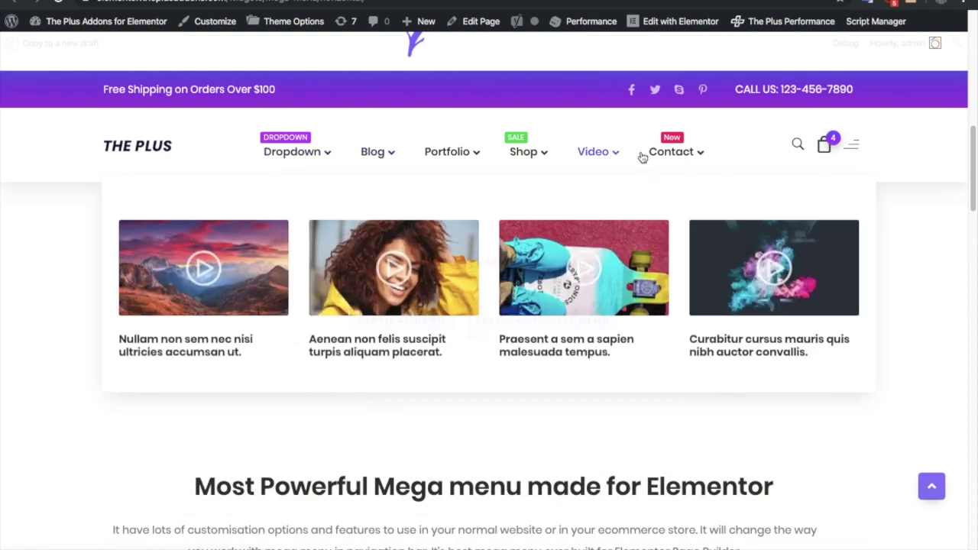
pyautogui.moveTo(675, 157)
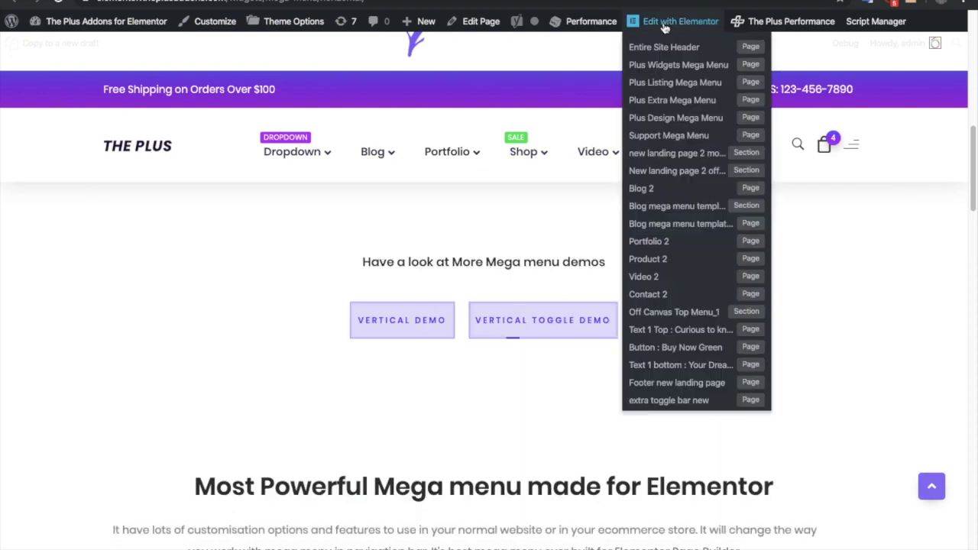
pyautogui.rightClick(664, 26)
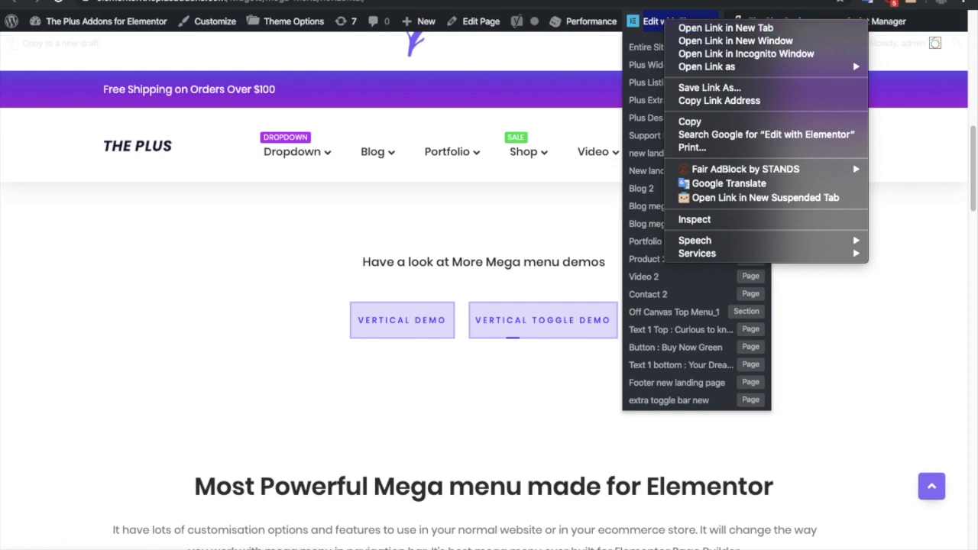
pyautogui.click(725, 28)
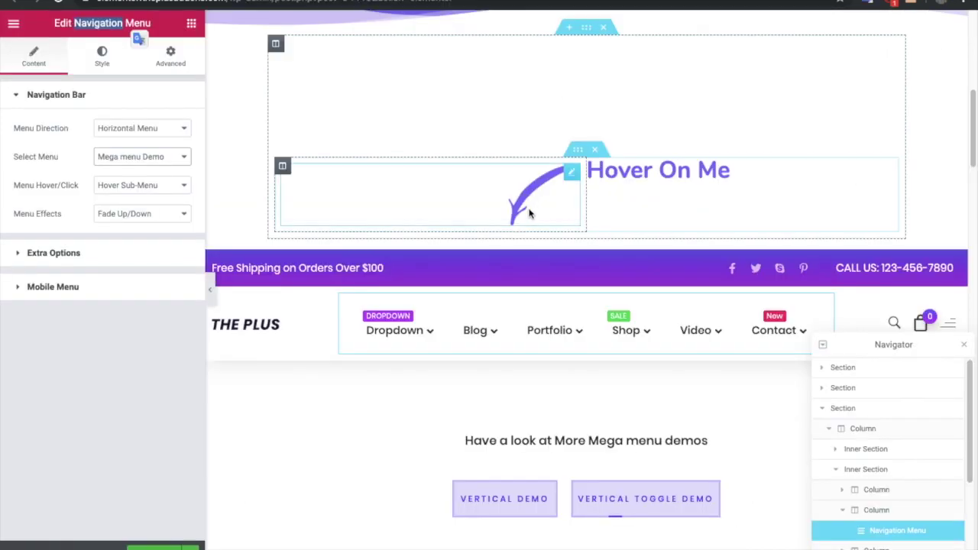
# Identify the widget used for the header menu in the Elementor page and check its name in the settings.
pyautogui.scroll(-3, 530, 214)
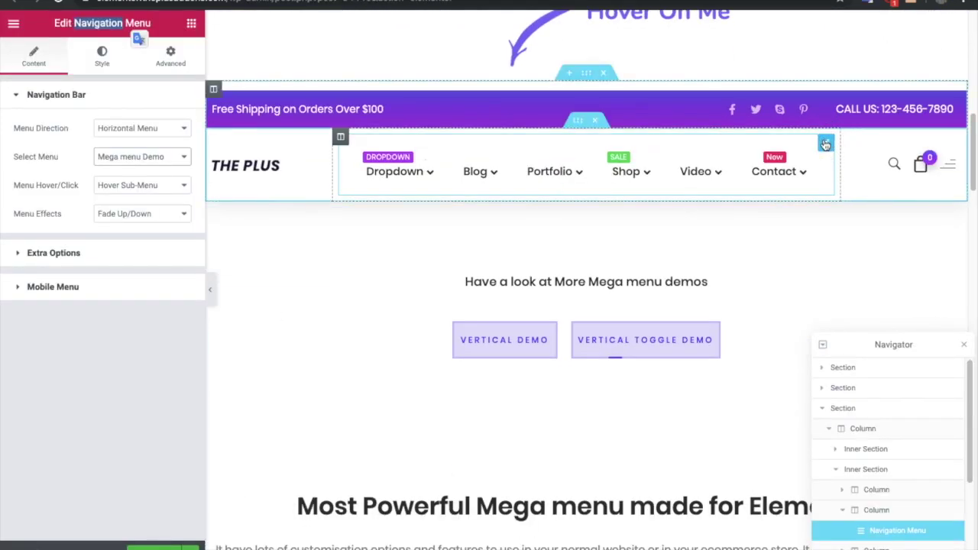
pyautogui.click(92, 25)
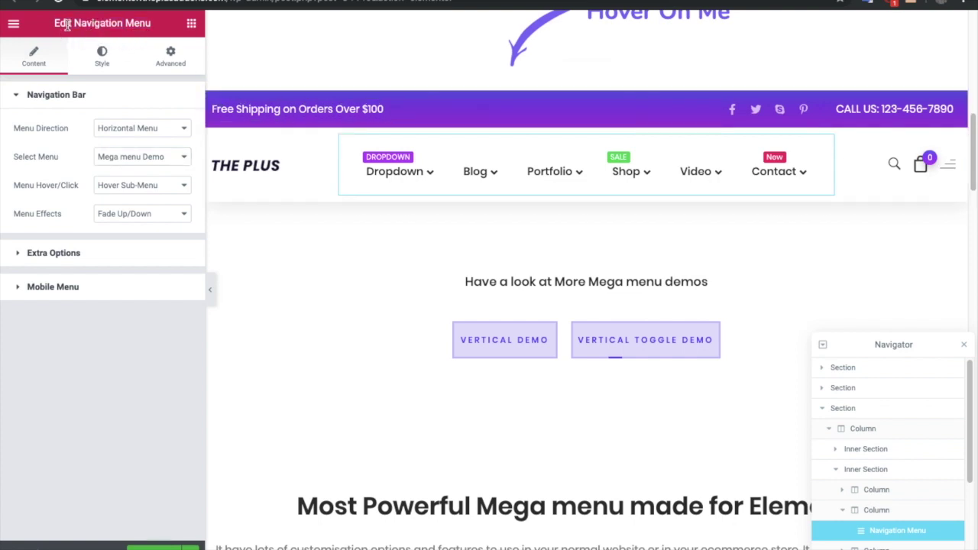
pyautogui.moveTo(76, 23); pyautogui.dragTo(190, 23)
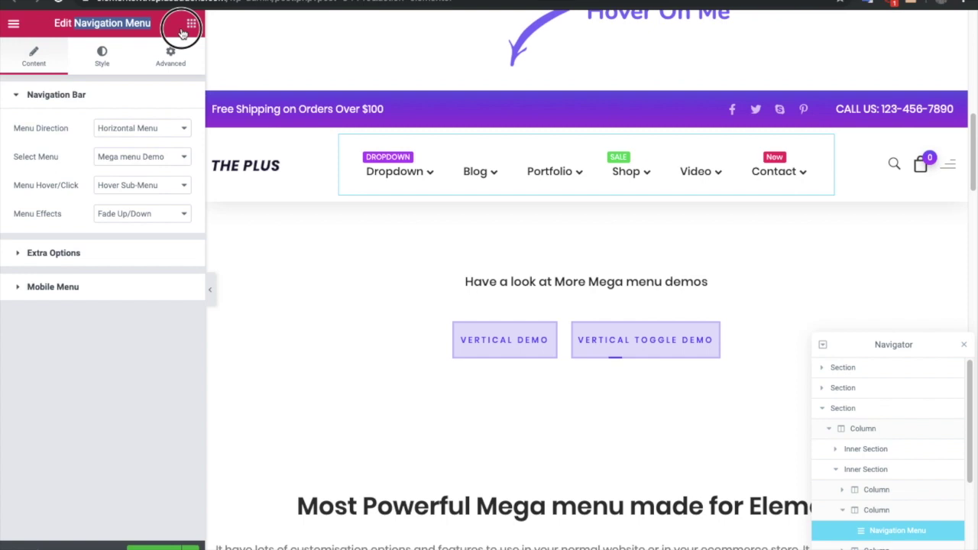
# Search the widgets for "navigat" and add The Plus Navigation Menu widget above the "Have a look at More Mega menu demos" heading.
pyautogui.click(191, 24)
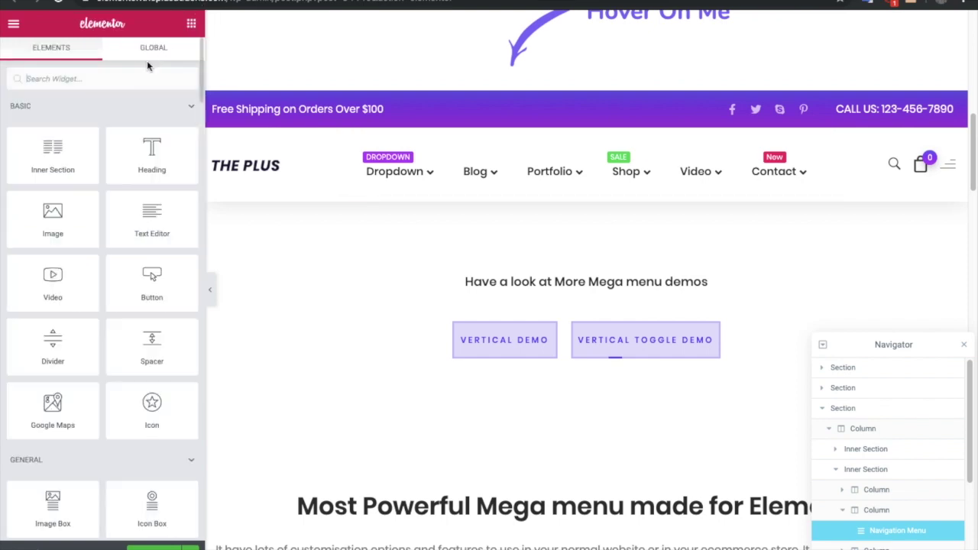
pyautogui.write('navigat')
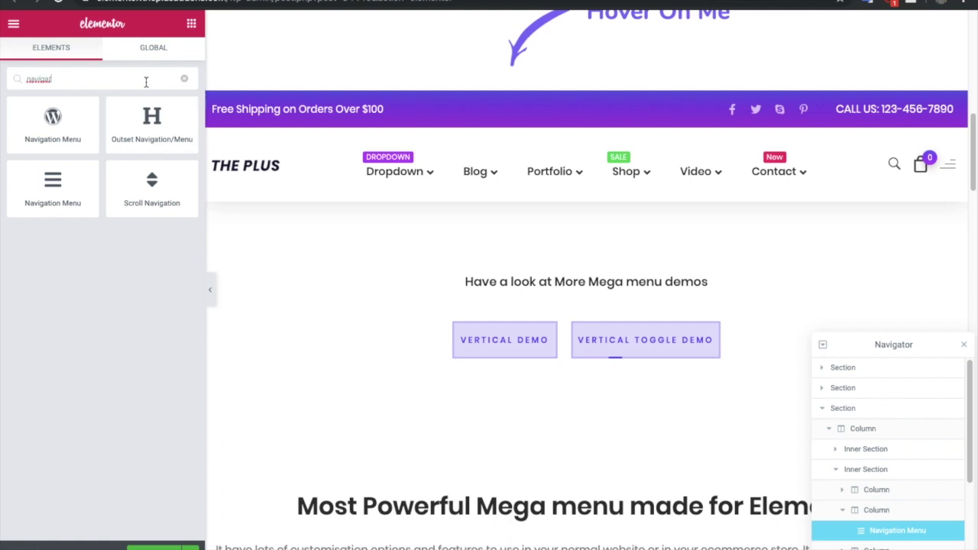
pyautogui.moveTo(52, 197); pyautogui.dragTo(542, 260)
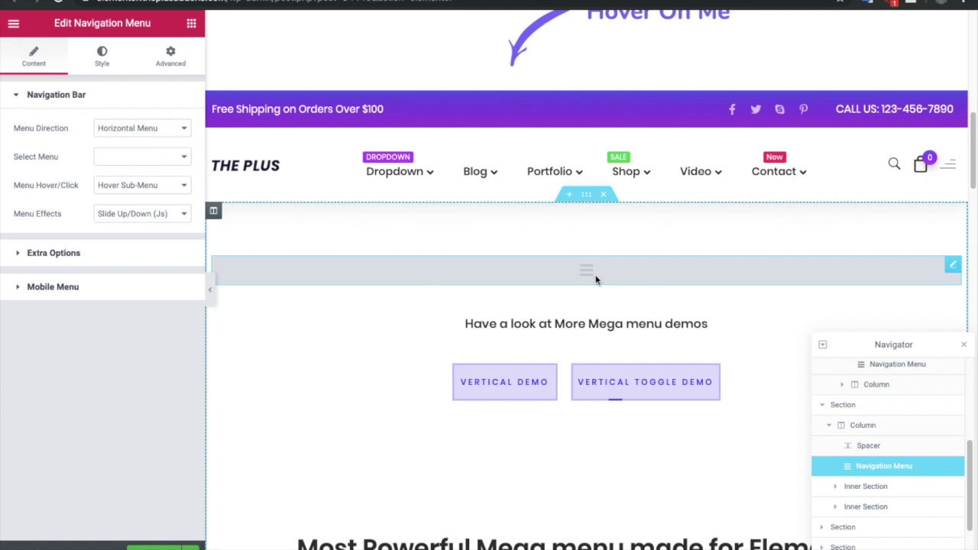
# Review the new widget's Menu Direction options, keeping Horizontal Menu, and the menus available under Select Menu.
pyautogui.click(132, 128)
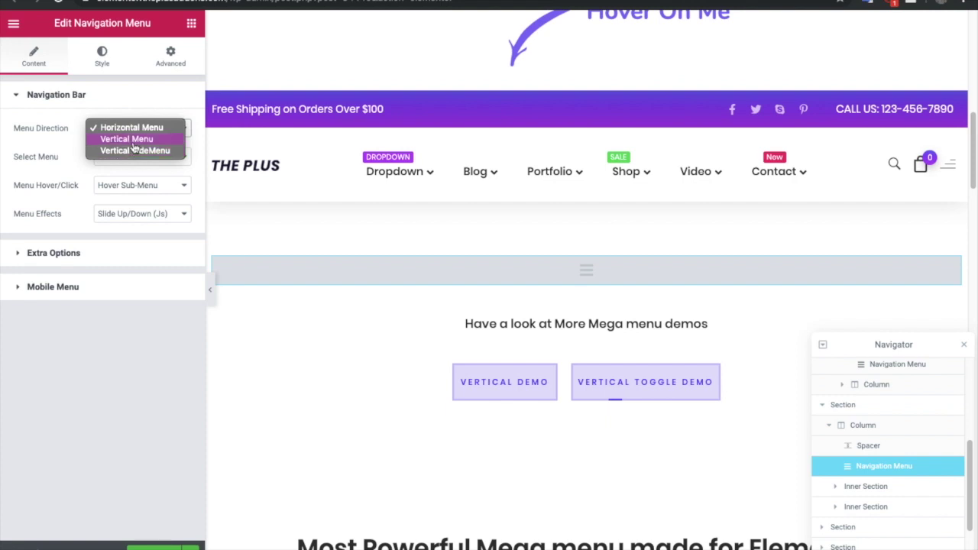
pyautogui.click(135, 132)
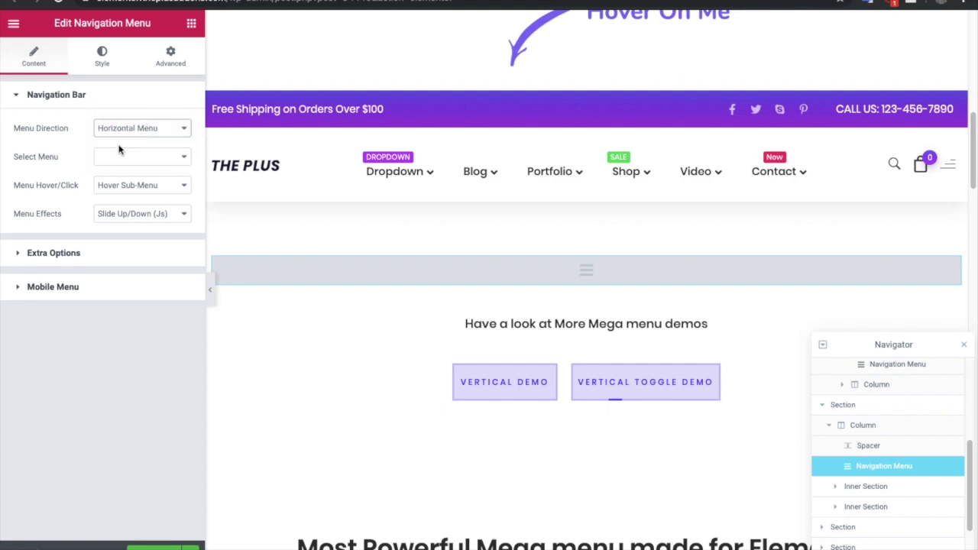
pyautogui.click(122, 157)
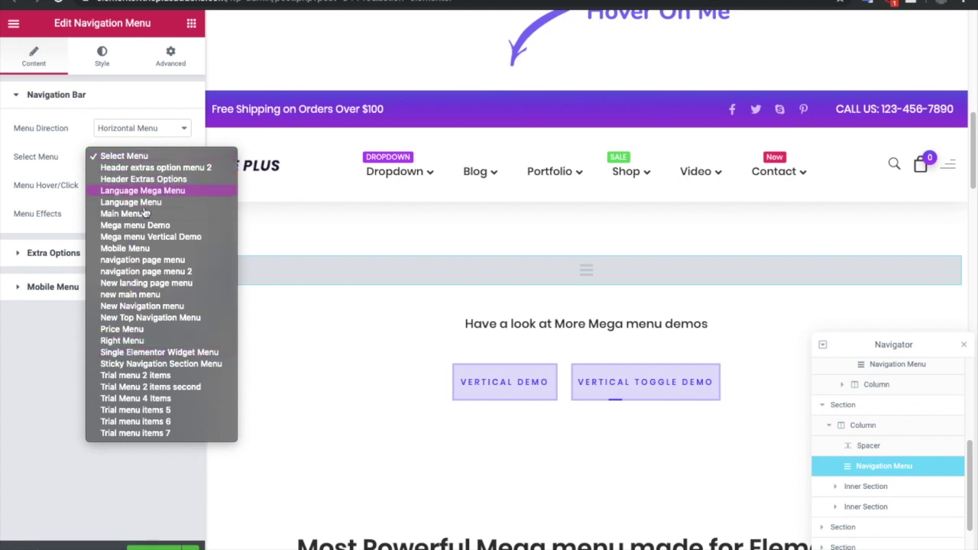
pyautogui.click(125, 156)
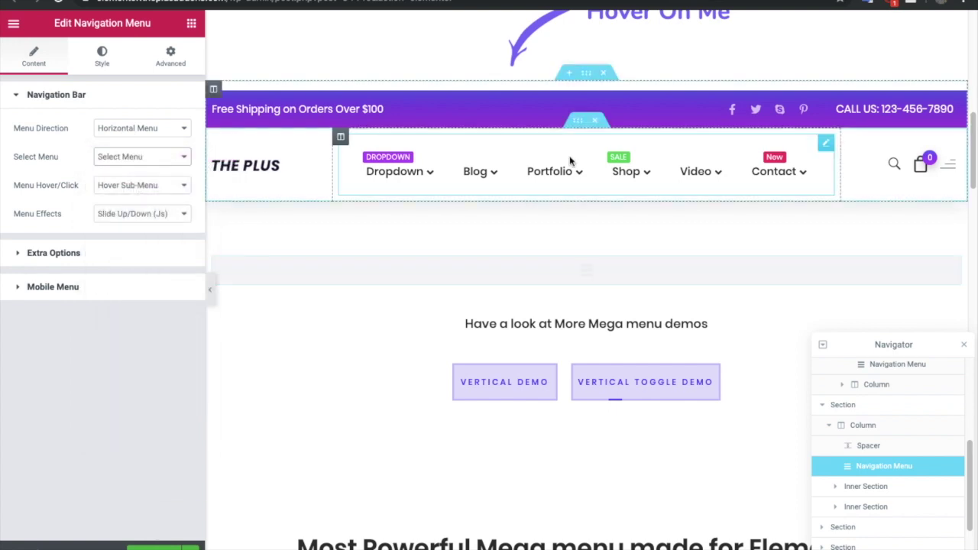
# Check the header Navigation Menu widget's Select Menu option against the list of editable menus on the WordPress Menus page.
pyautogui.click(826, 145)
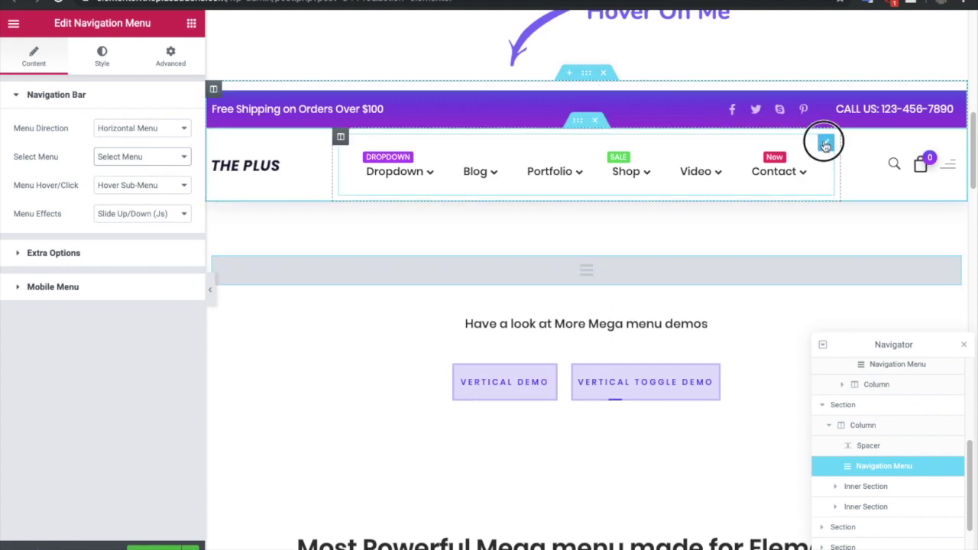
pyautogui.click(134, 158)
pyautogui.click(136, 156)
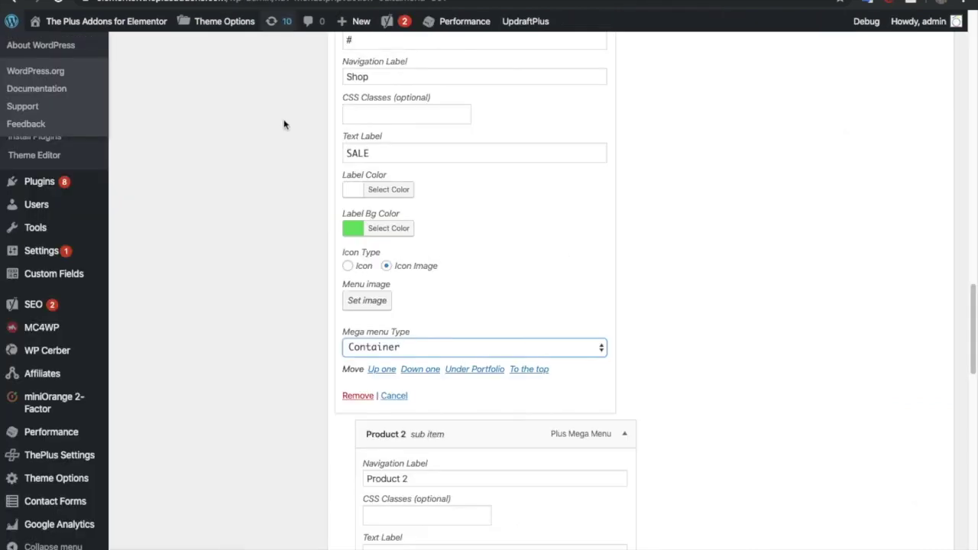
pyautogui.scroll(15, 331, 246)
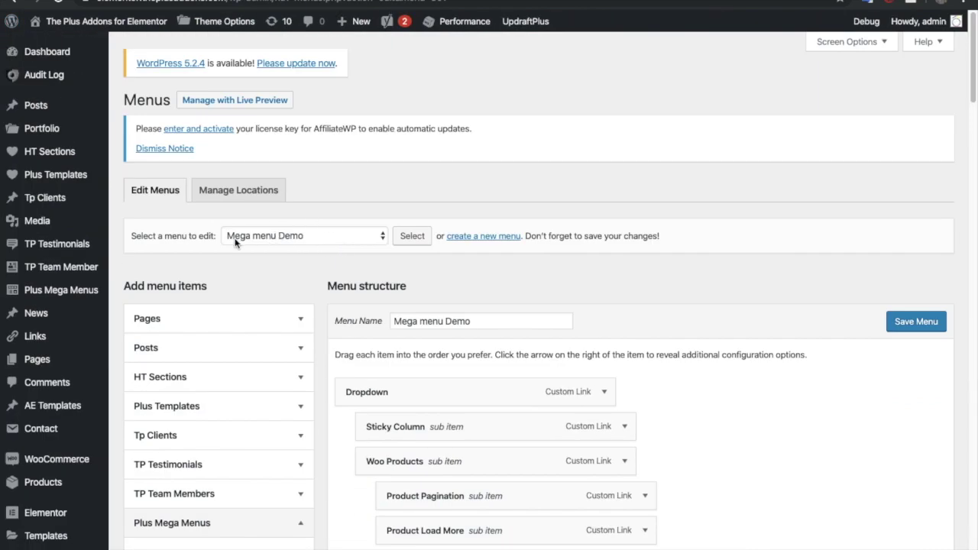
pyautogui.click(304, 242)
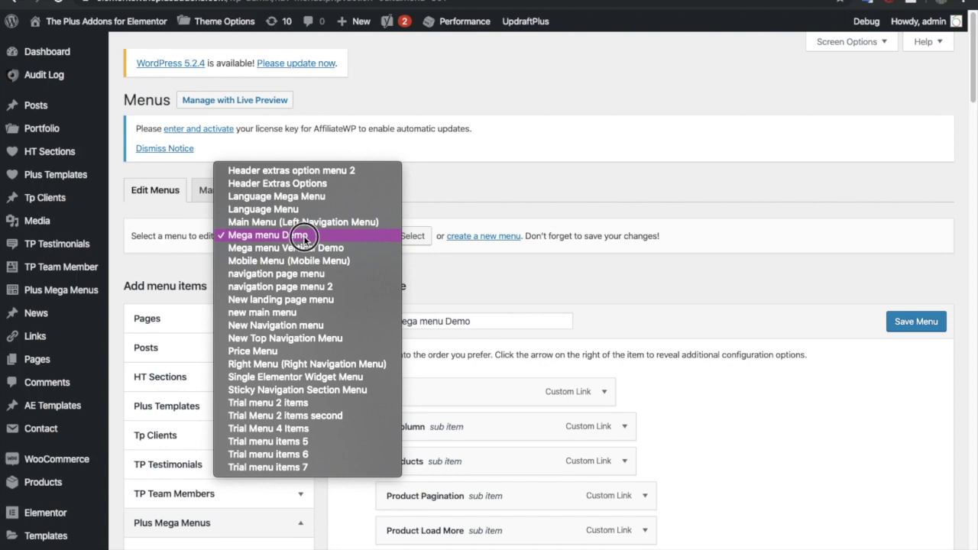
# Check the header menu widget's Select Menu setting and review the Menu Hover/Click options, keeping Mega menu Demo and Hover Sub-Menu.
pyautogui.click(305, 240)
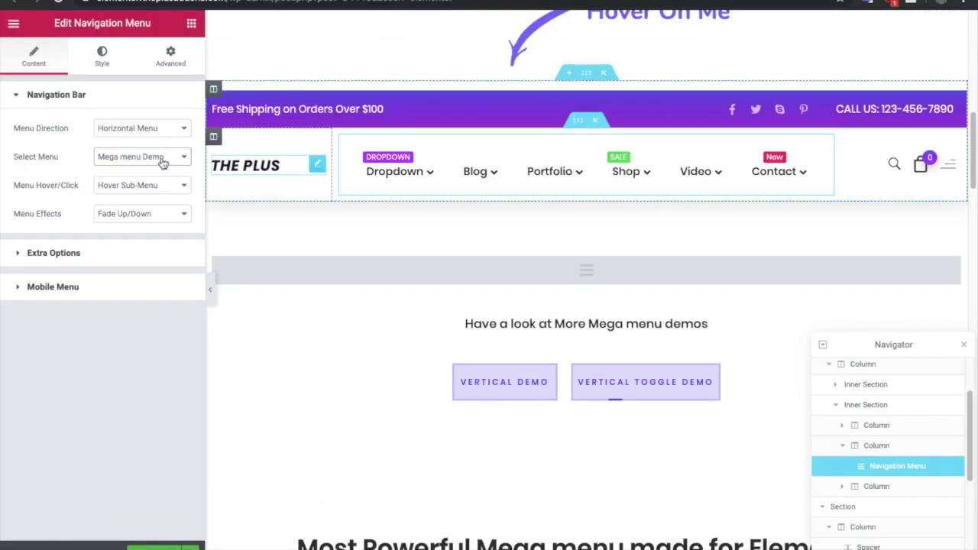
pyautogui.click(163, 159)
pyautogui.click(157, 157)
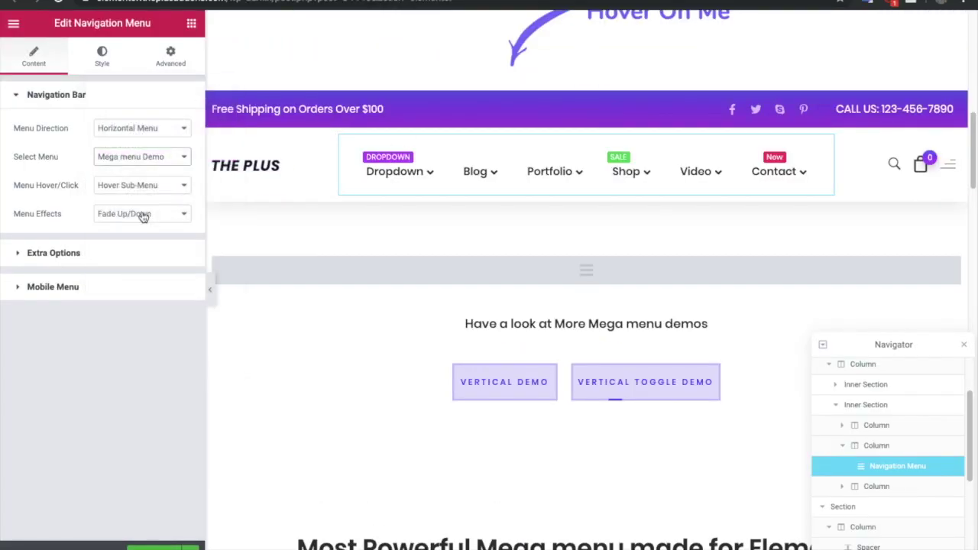
pyautogui.click(145, 188)
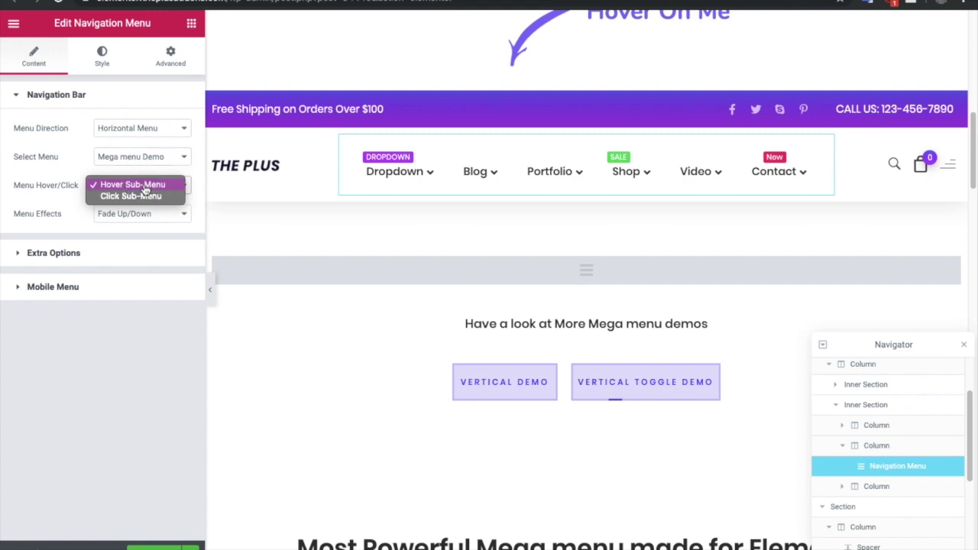
pyautogui.click(145, 189)
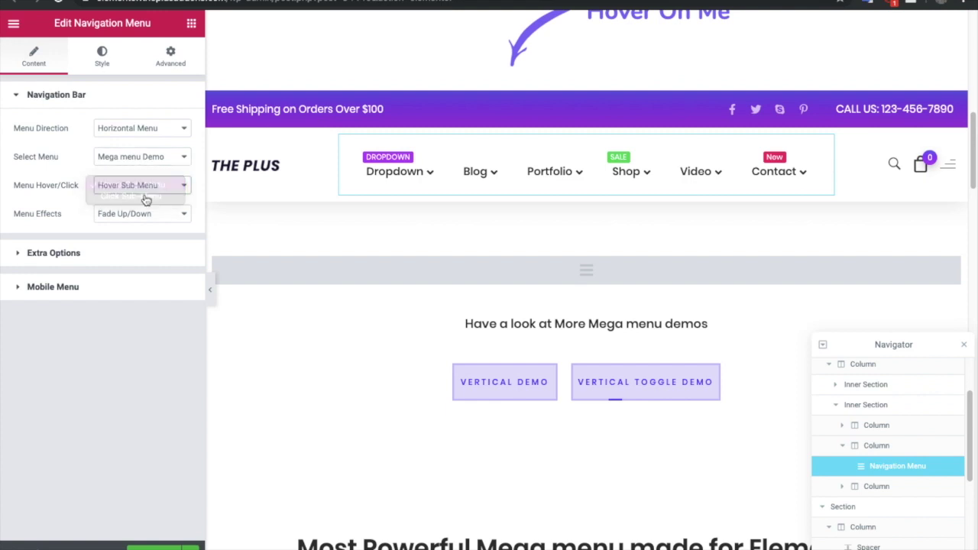
# Try the Fade In/Out option for Menu Effects and return the setting to Fade Up/Down.
pyautogui.click(143, 215)
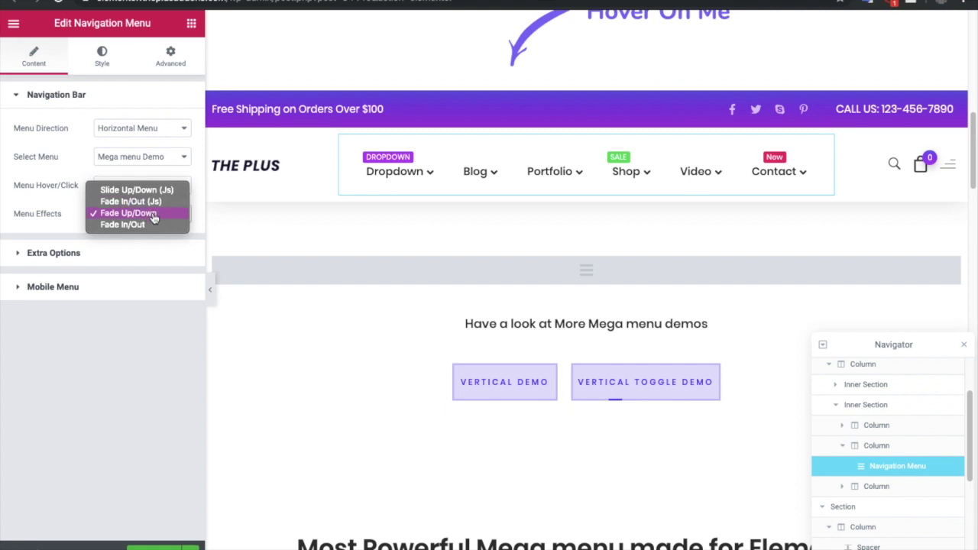
pyautogui.click(150, 224)
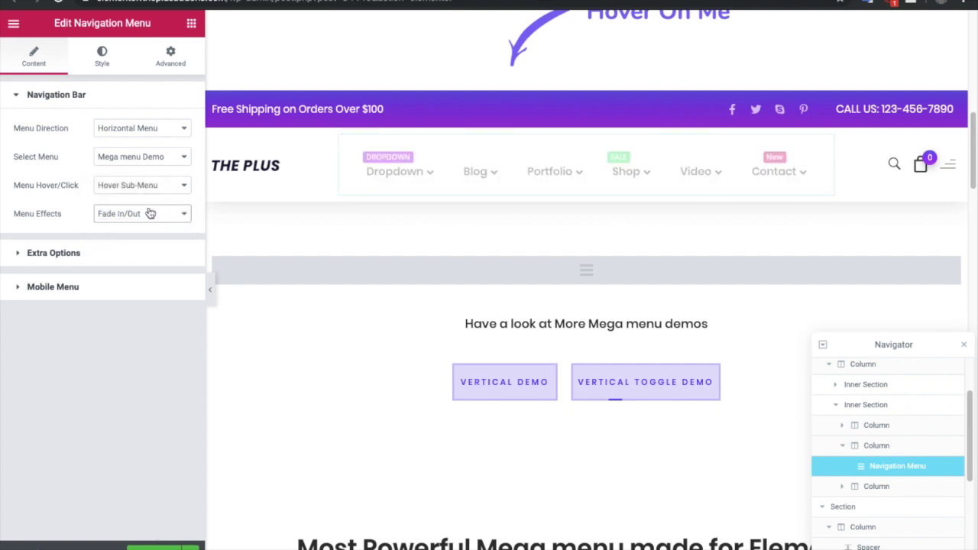
pyautogui.click(148, 214)
pyautogui.click(147, 202)
pyautogui.click(149, 215)
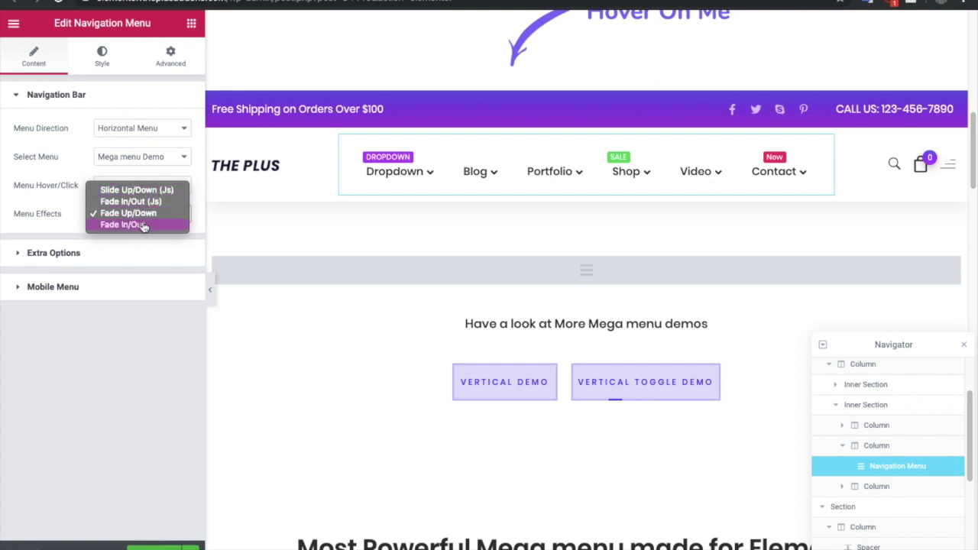
pyautogui.click(143, 213)
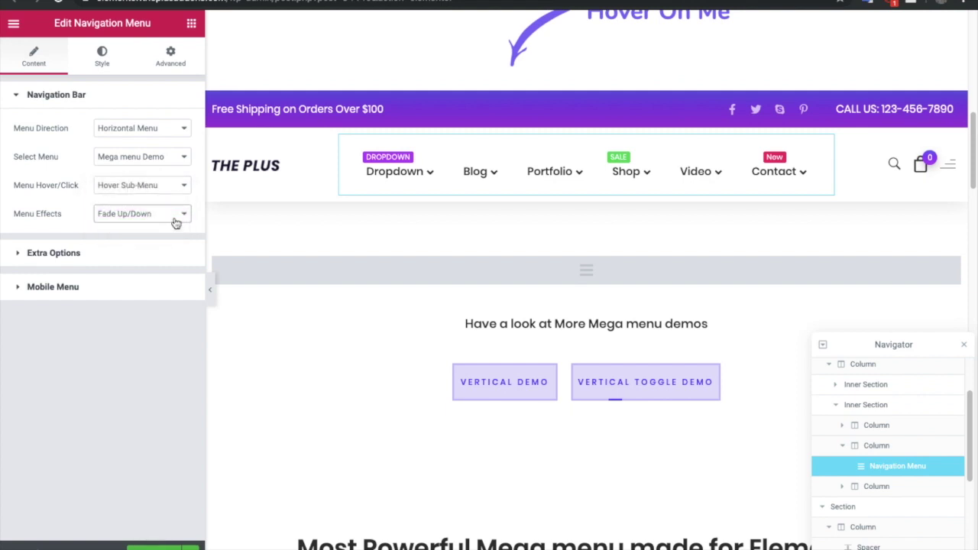
# Review the widget's Extra Options and the Menu Type choices for the mobile menu, keeping Toggle.
pyautogui.click(136, 252)
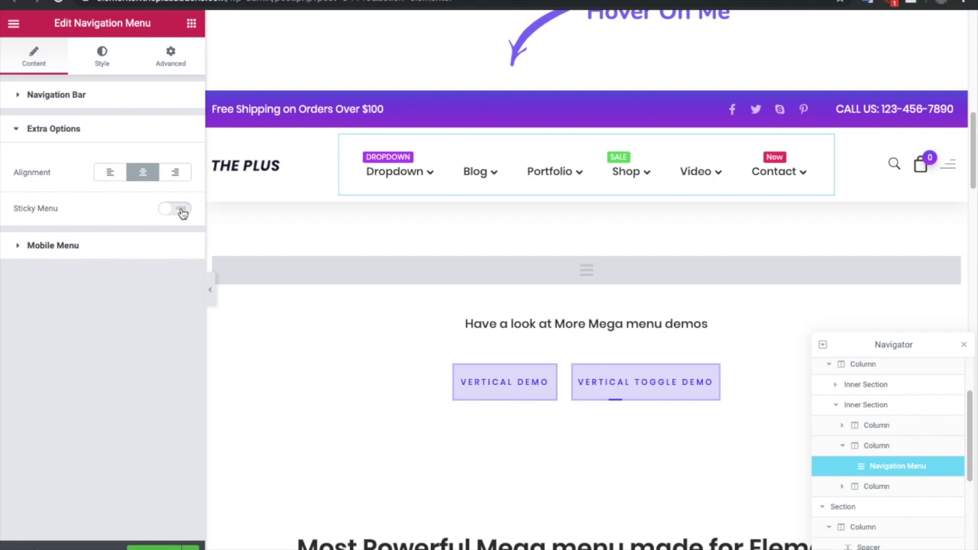
pyautogui.click(141, 249)
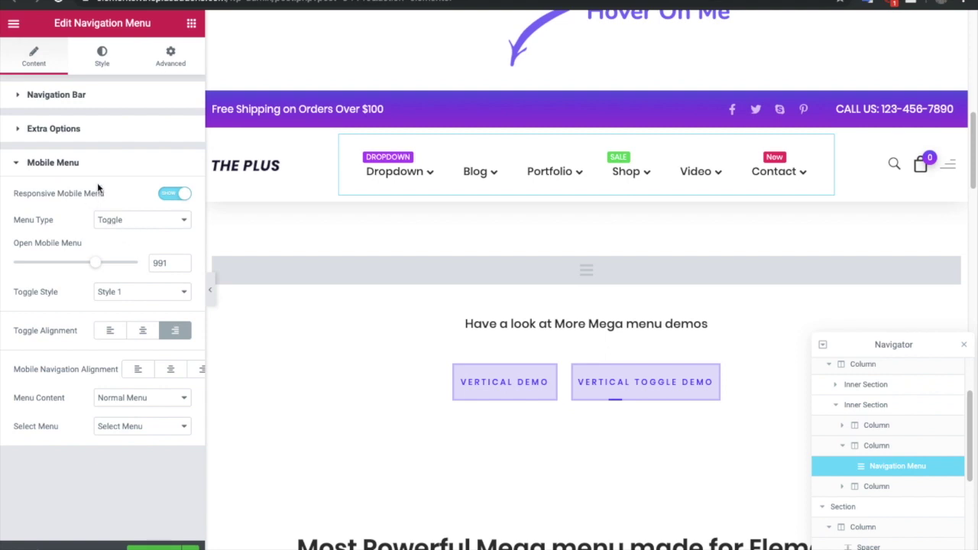
pyautogui.click(141, 223)
pyautogui.click(141, 223)
pyautogui.click(141, 223)
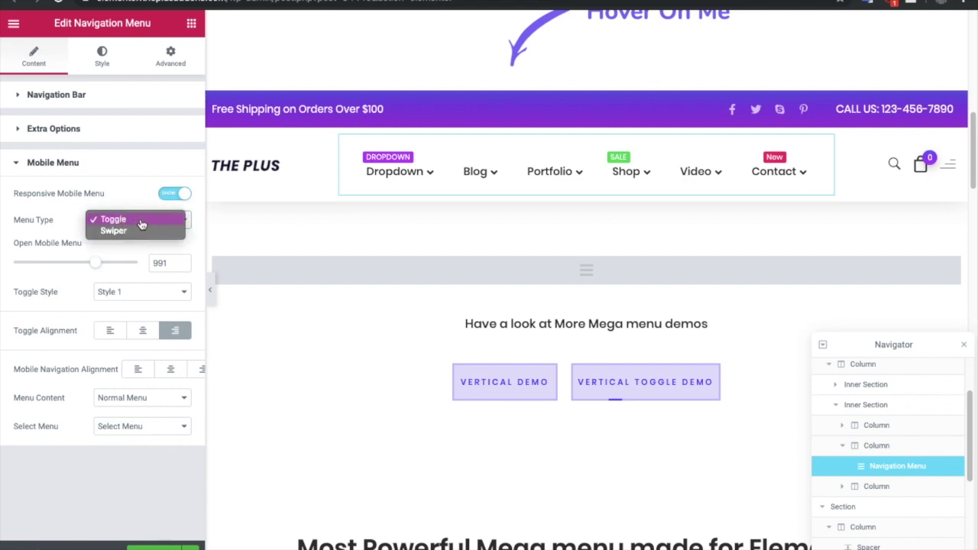
pyautogui.click(142, 223)
pyautogui.click(141, 223)
pyautogui.click(137, 221)
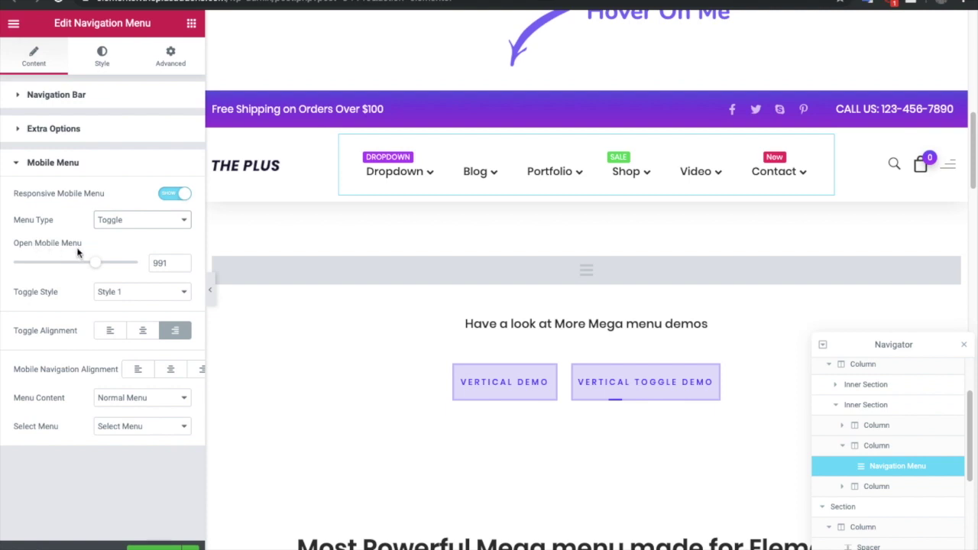
# Examine the Open Mobile Menu breakpoint and the Toggle Style options, keeping Style 1.
pyautogui.doubleClick(159, 263)
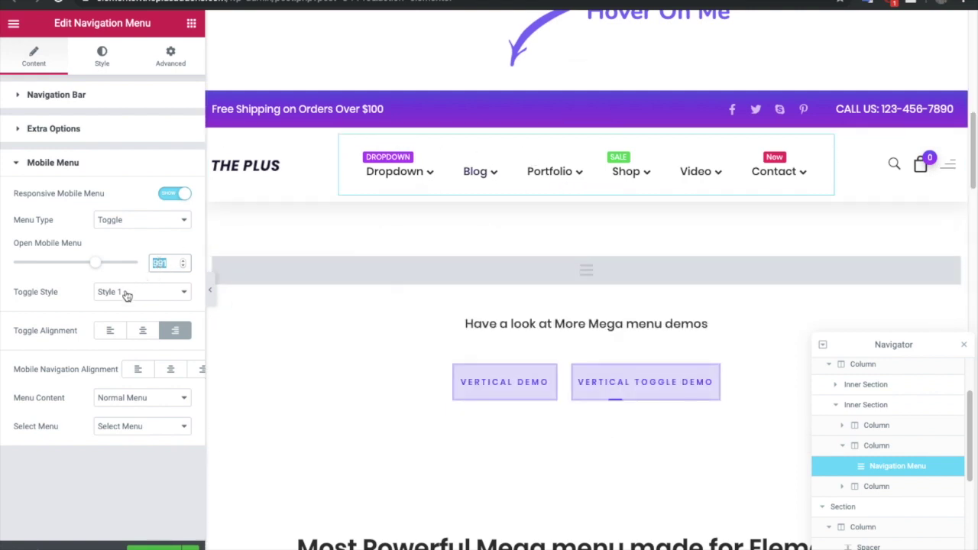
pyautogui.click(127, 292)
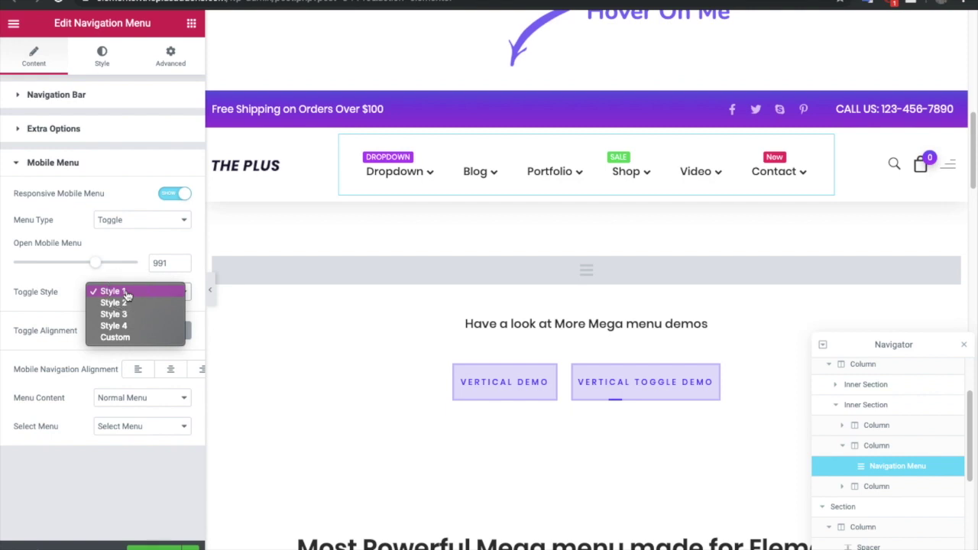
pyautogui.click(127, 293)
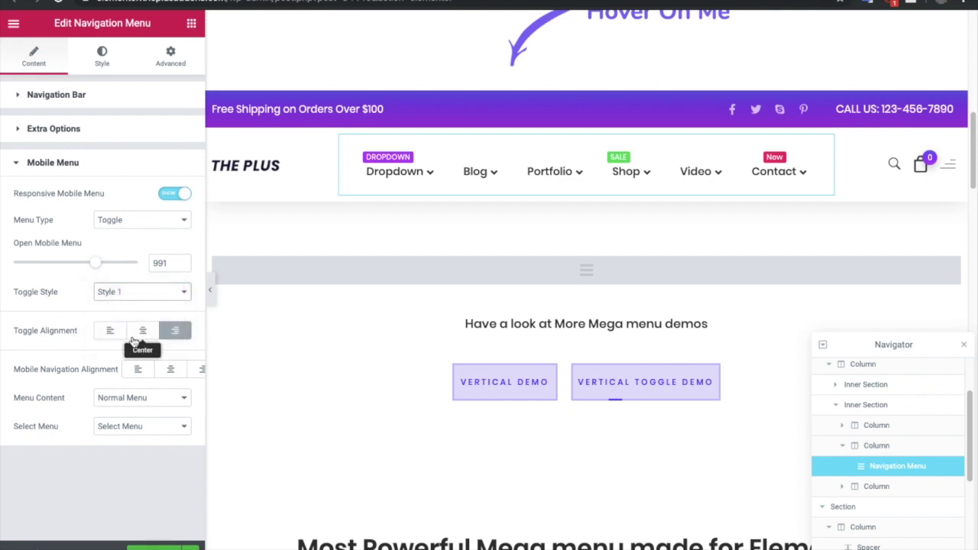
# Try Template Menu as the mobile Menu Content, restore Normal Menu, and view the choices each option offers.
pyautogui.click(128, 401)
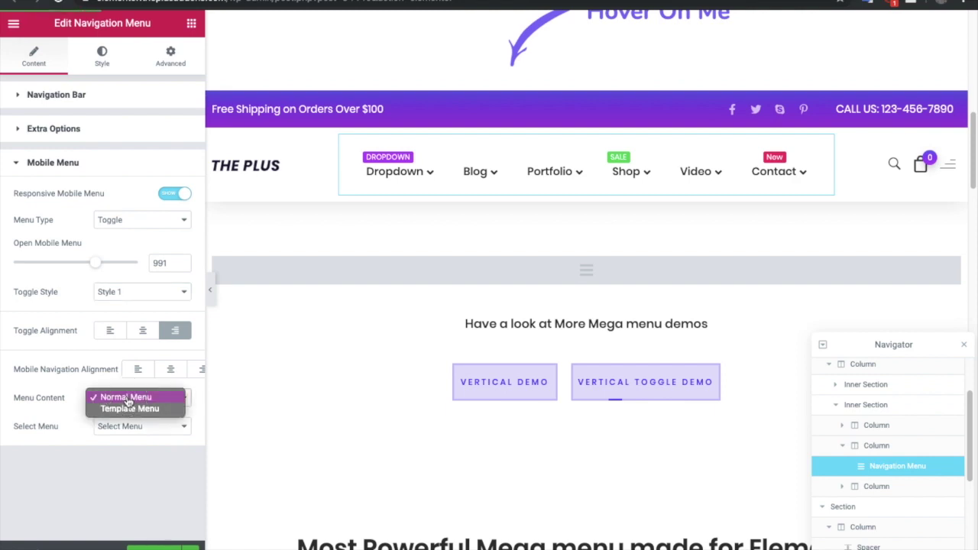
pyautogui.click(131, 409)
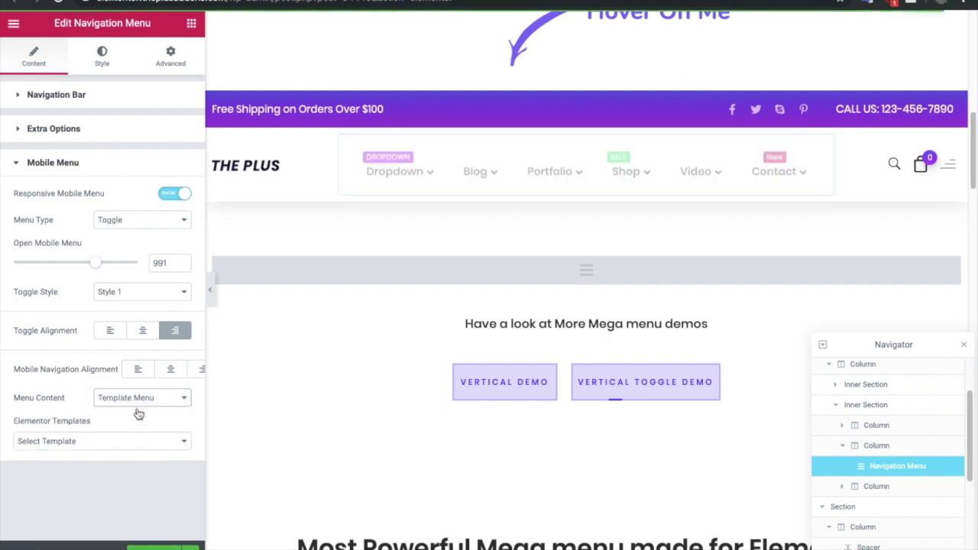
pyautogui.click(117, 443)
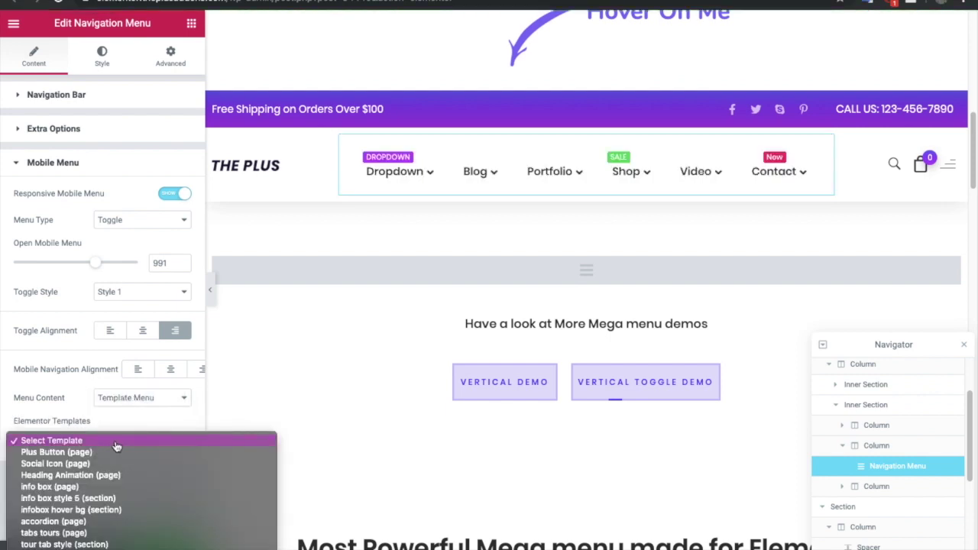
pyautogui.click(117, 444)
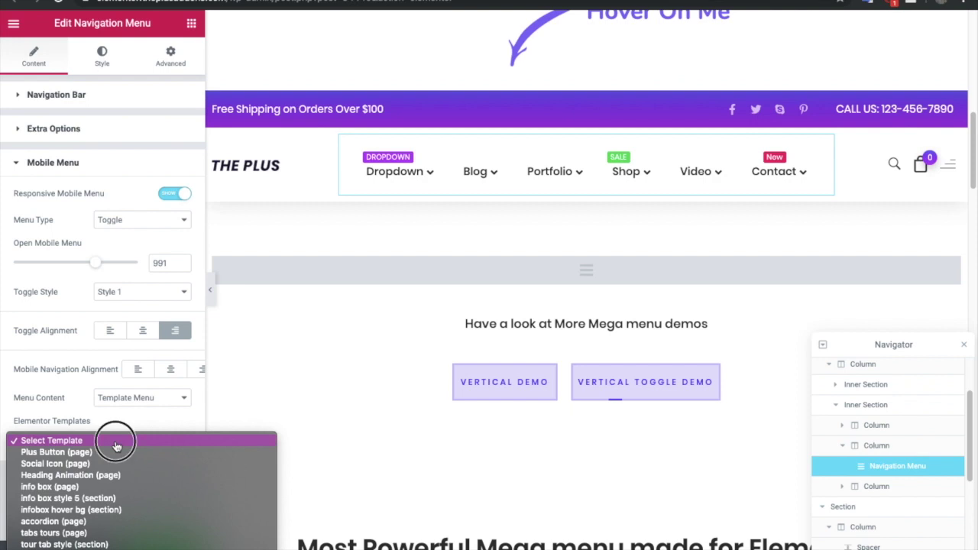
pyautogui.click(137, 403)
pyautogui.click(139, 388)
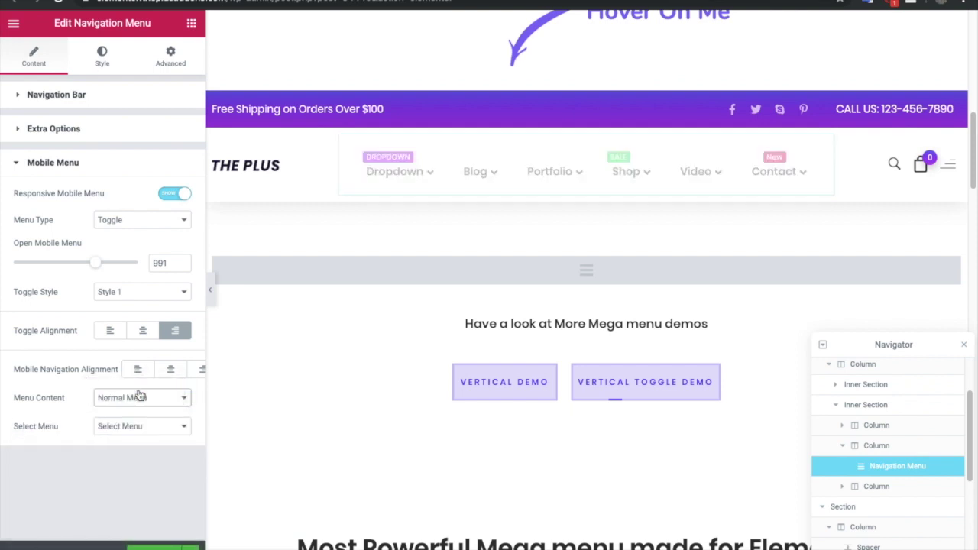
pyautogui.click(127, 428)
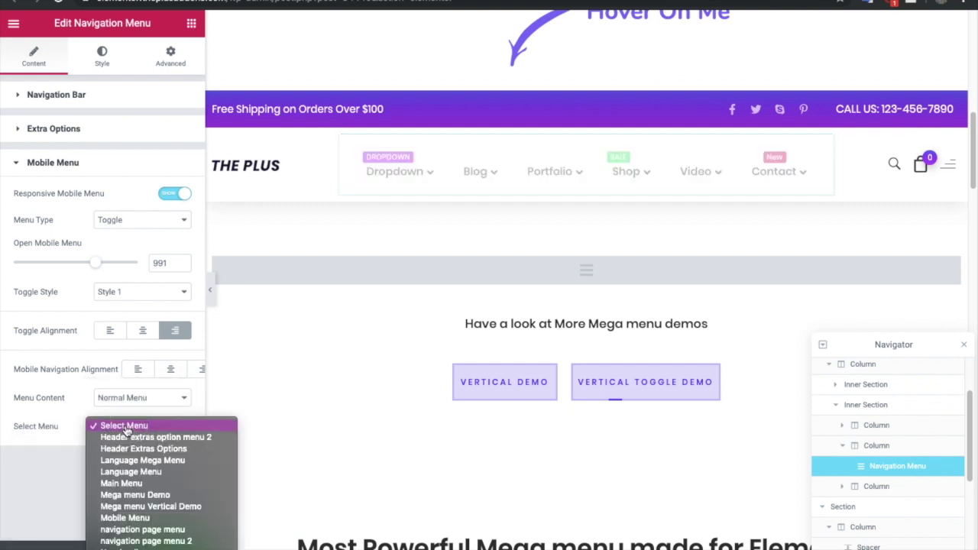
pyautogui.click(125, 428)
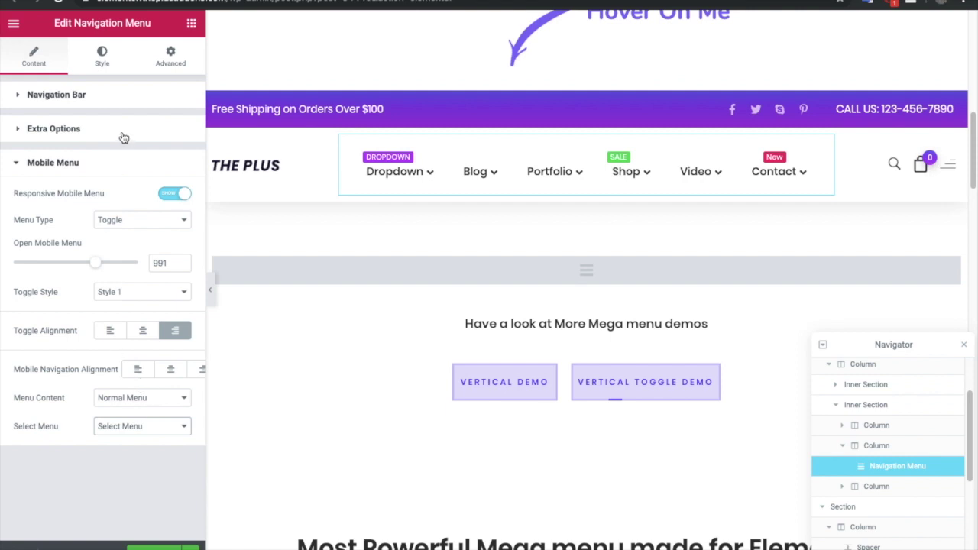
# Set the Main Menu typography size to 14 px in the widget's style settings.
pyautogui.click(94, 58)
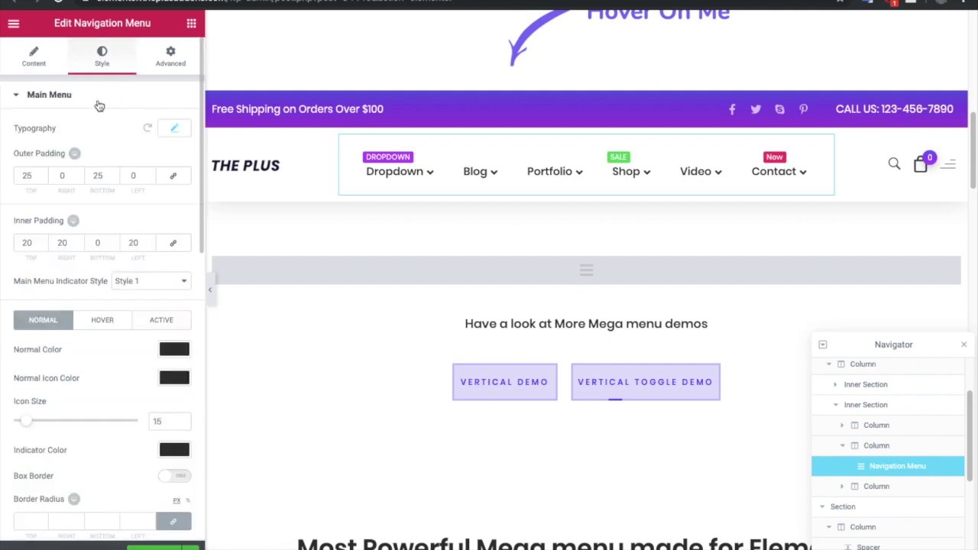
pyautogui.click(170, 129)
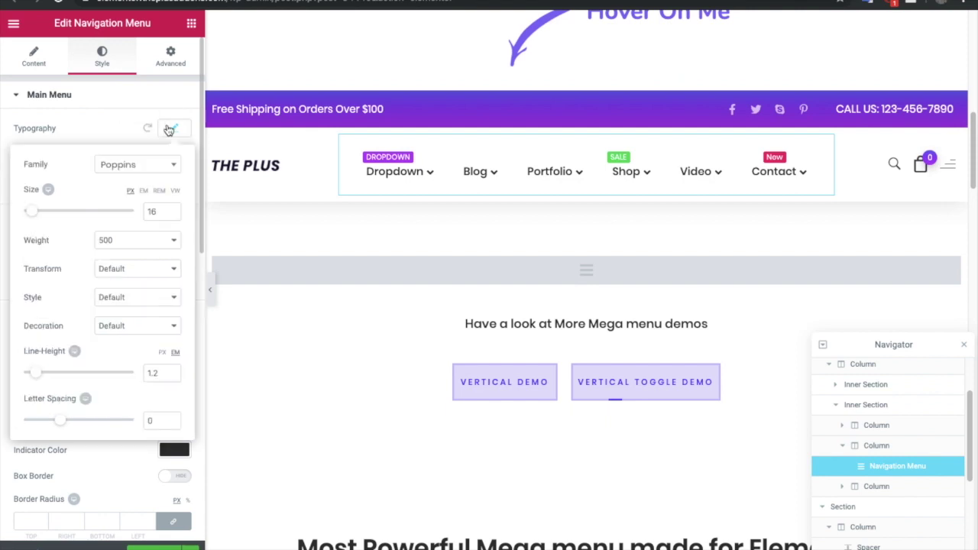
pyautogui.click(157, 212)
pyautogui.press('Up')
pyautogui.press('Up')
pyautogui.press('Up')
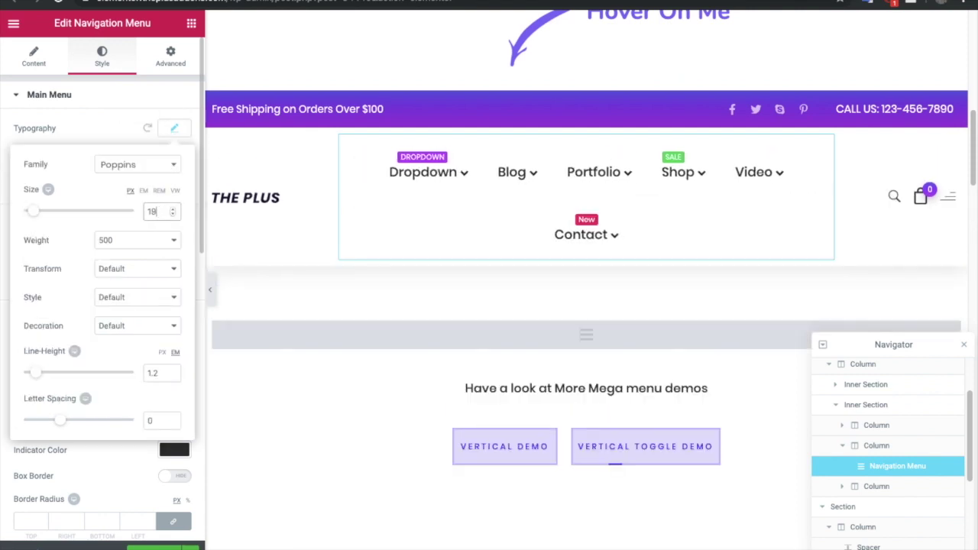
pyautogui.press('Down')
pyautogui.press('Down')
pyautogui.press('Down')
pyautogui.press('Down')
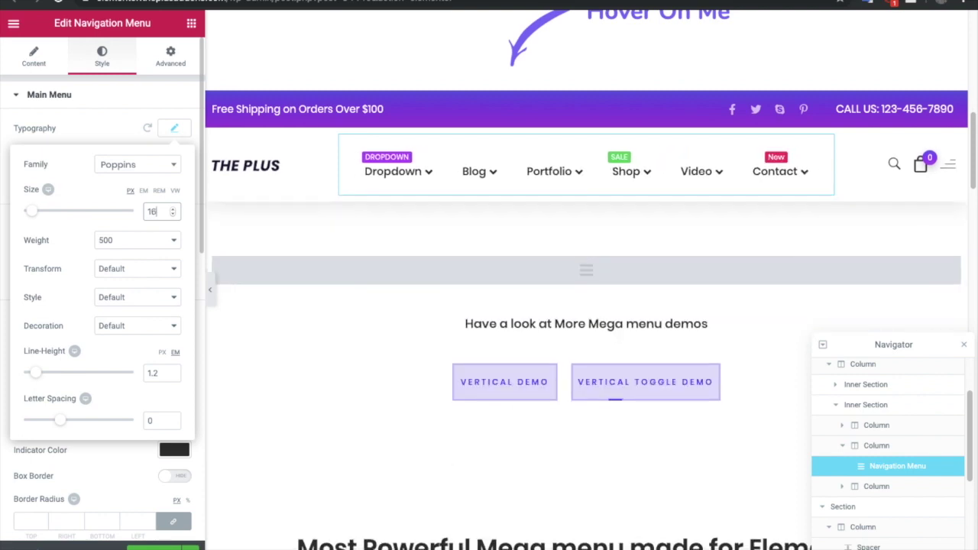
pyautogui.press('Down')
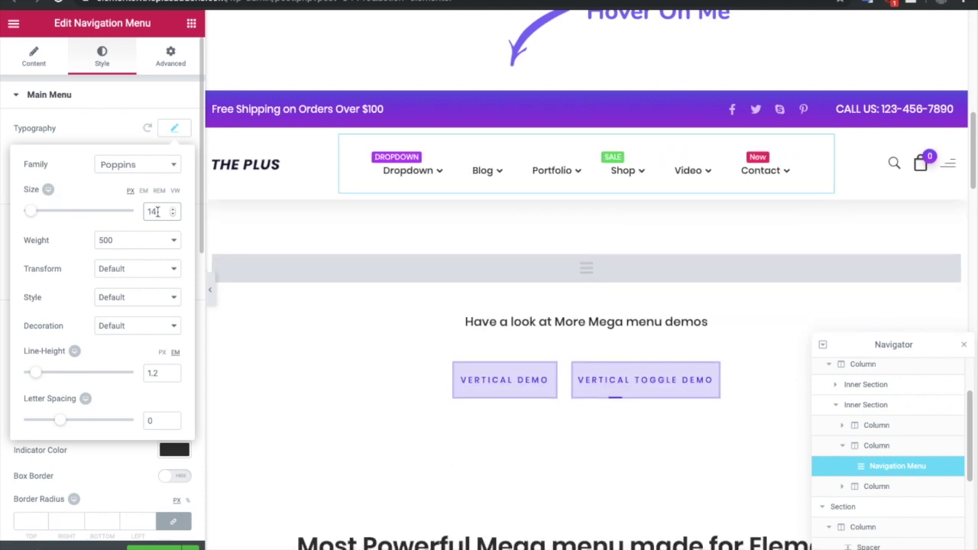
# Review the Main Menu typography's Weight and Transform options, keeping 500 and Default, and close the typography settings.
pyautogui.click(126, 244)
pyautogui.click(126, 241)
pyautogui.click(125, 269)
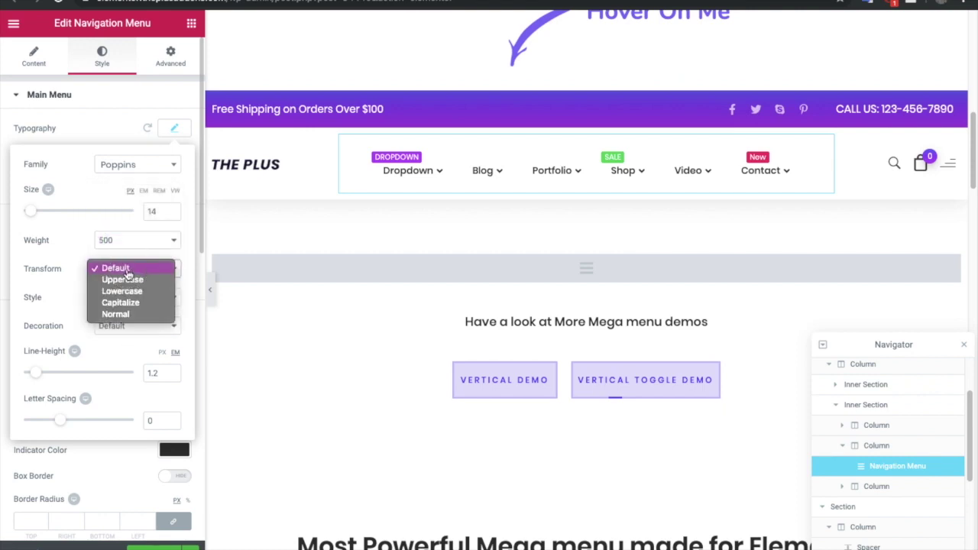
pyautogui.click(124, 267)
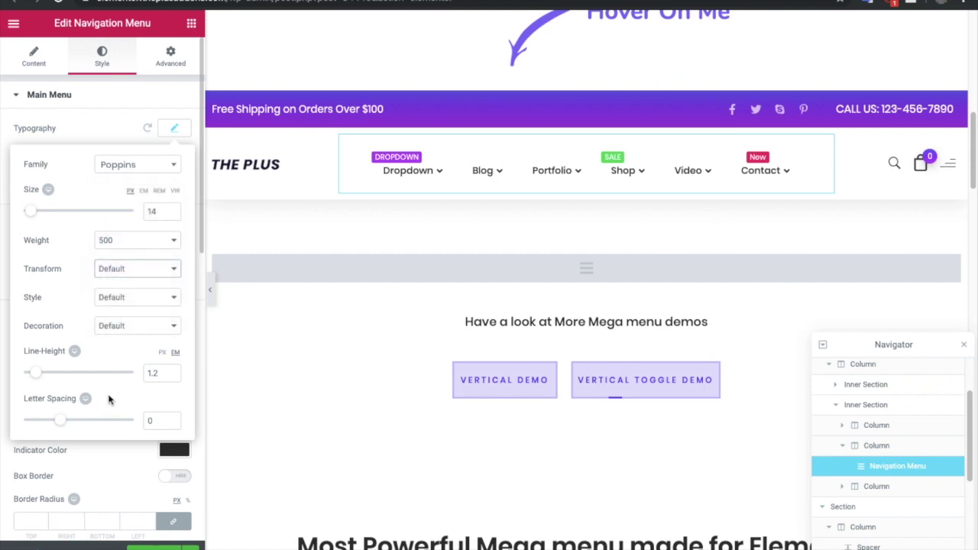
pyautogui.click(172, 124)
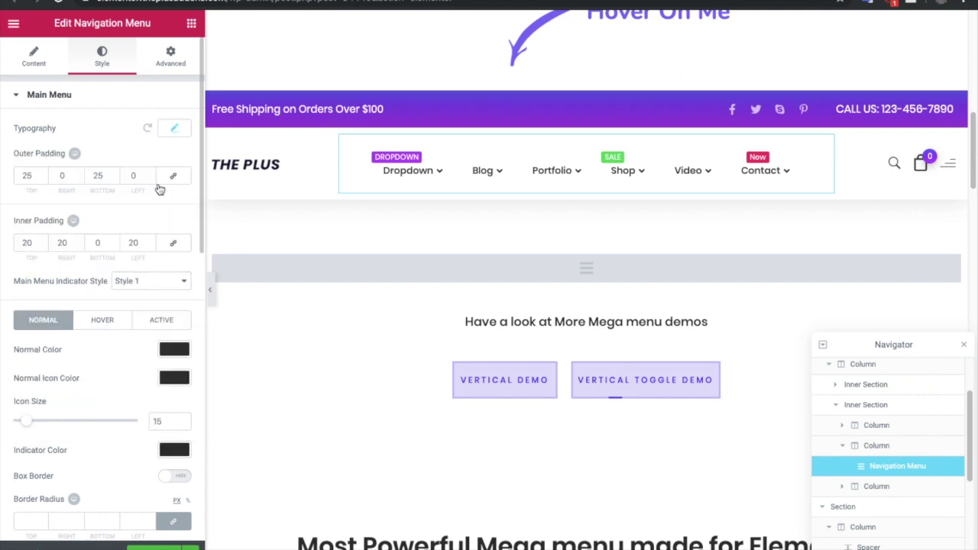
# Examine the Main Menu's outer and inner padding and the Main Menu Indicator Style options, keeping Style 1.
pyautogui.click(32, 175)
pyautogui.click(37, 242)
pyautogui.scroll(-1, 100, 277)
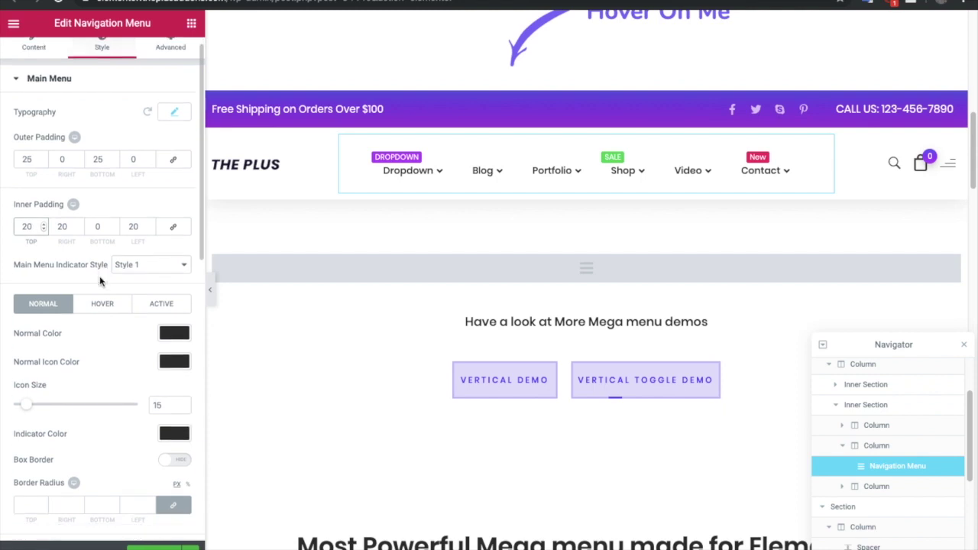
pyautogui.click(140, 264)
pyautogui.click(139, 258)
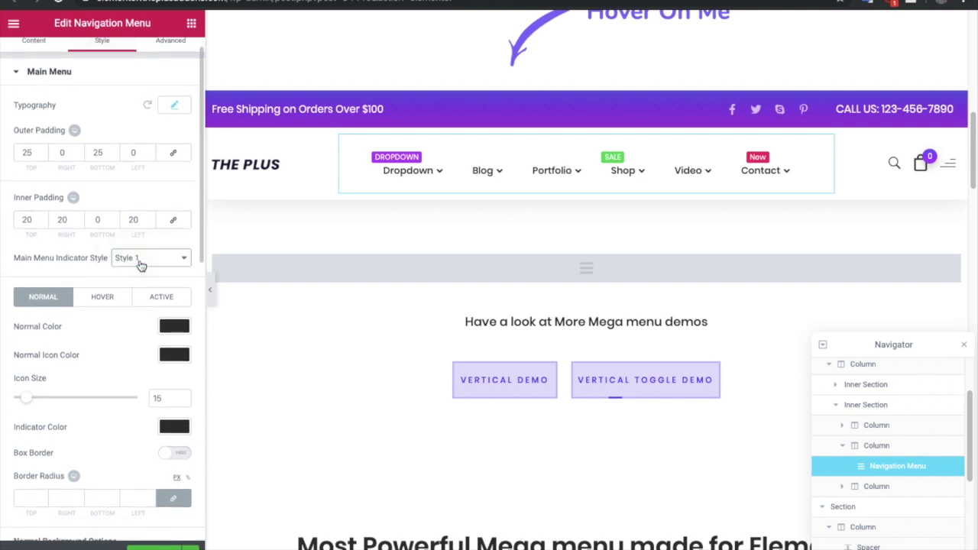
pyautogui.click(141, 264)
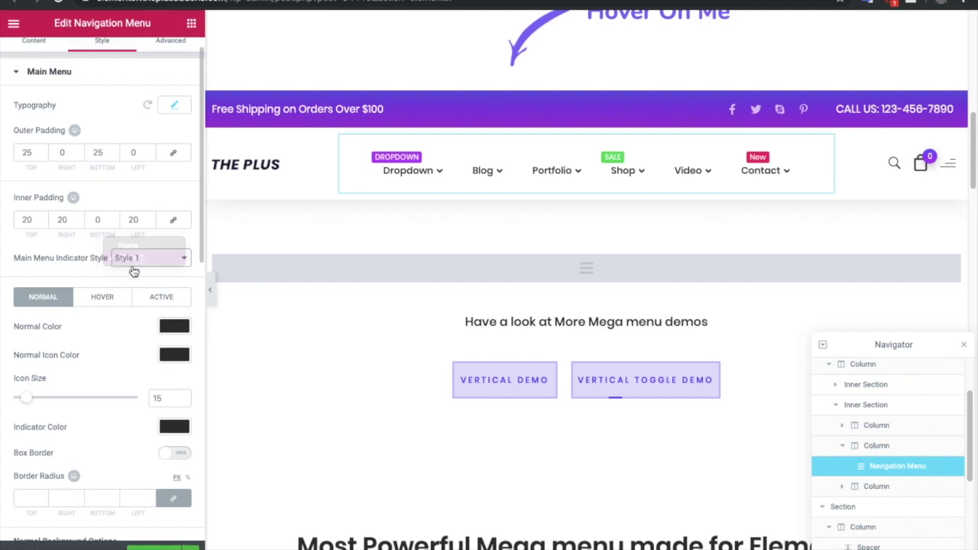
pyautogui.click(140, 260)
# Examine the Main Menu's colour and icon settings for the Normal, Hover and Active states, ending on Normal.
pyautogui.scroll(-5, 76, 279)
pyautogui.scroll(-4, 77, 269)
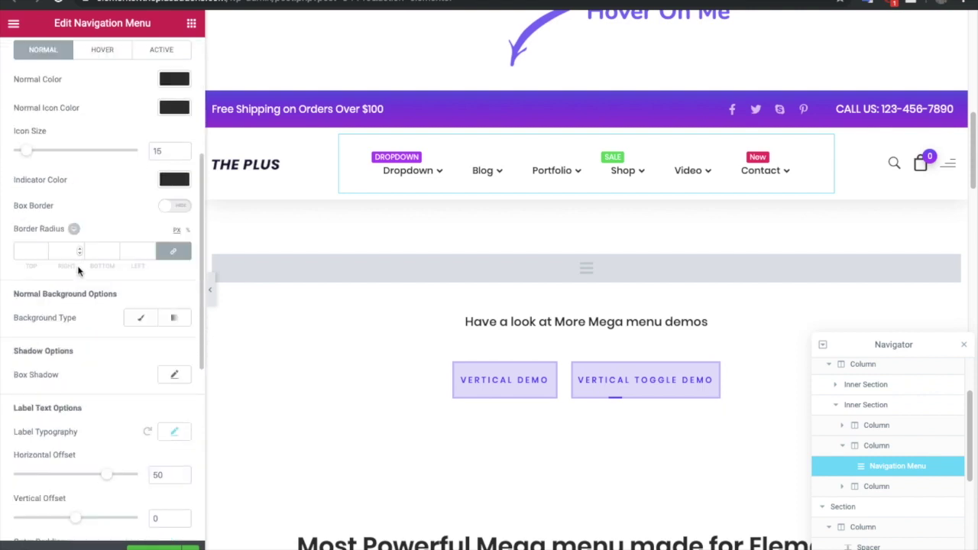
pyautogui.scroll(2, 77, 262)
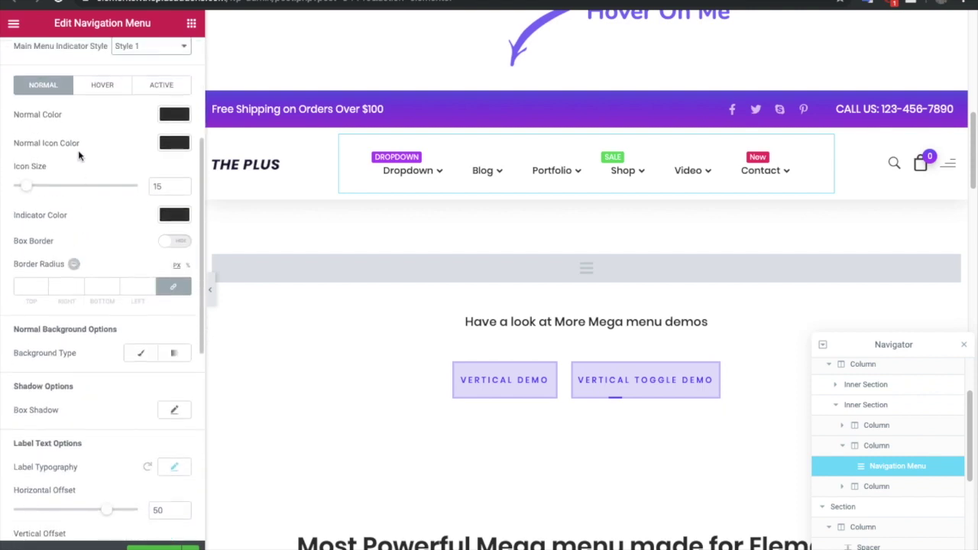
pyautogui.click(100, 90)
pyautogui.click(148, 89)
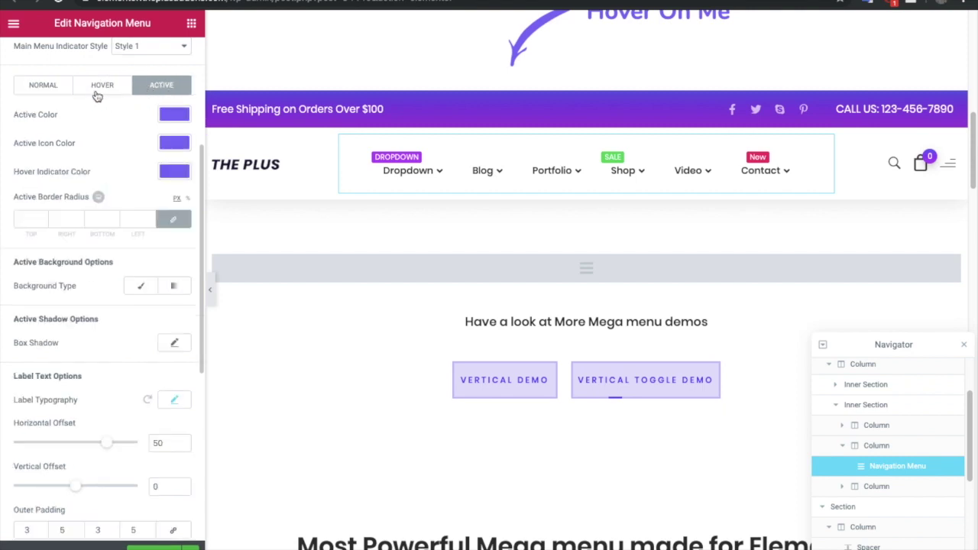
pyautogui.click(55, 86)
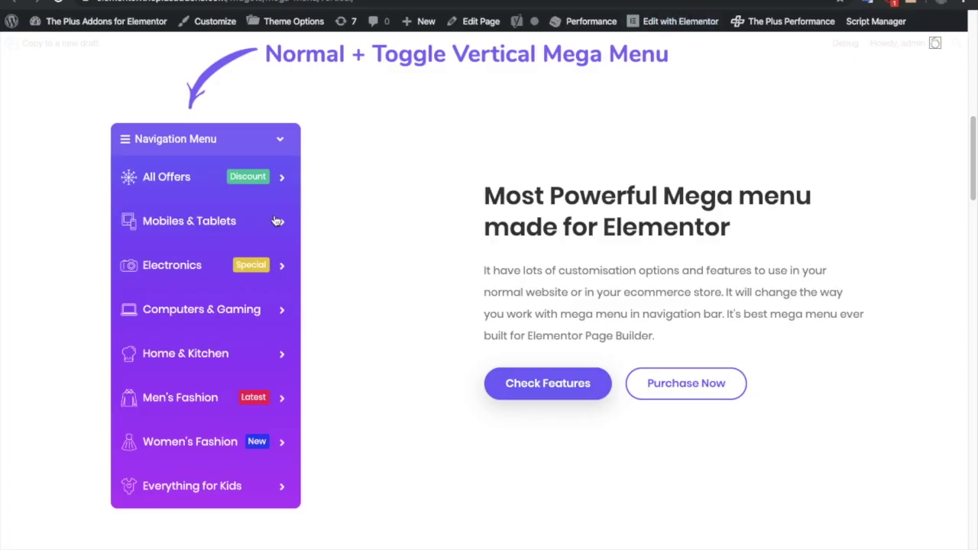
# Preview the icons and submenus of the vertical mega menu demo, including Mobiles & Tablets and Women's Fashion.
pyautogui.moveTo(277, 220)
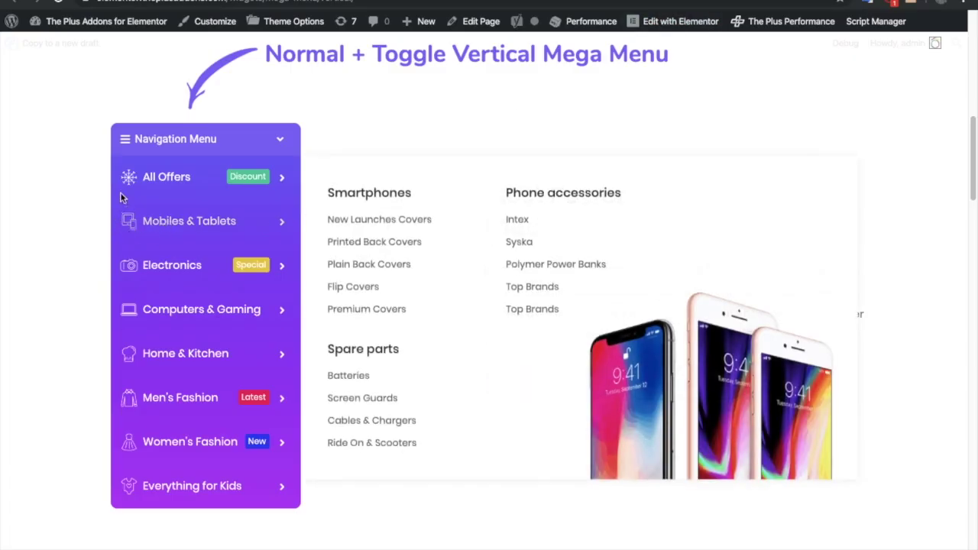
pyautogui.moveTo(123, 445)
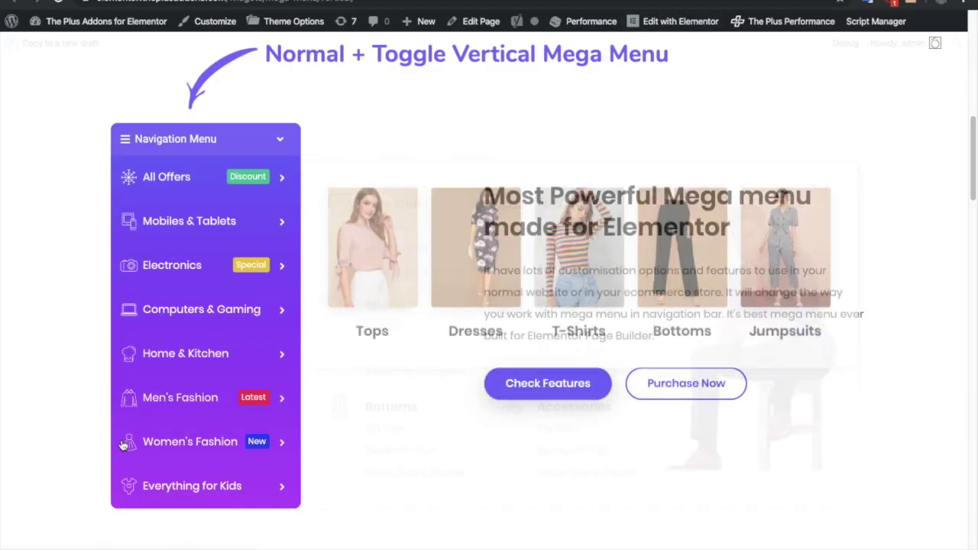
pyautogui.moveTo(122, 172)
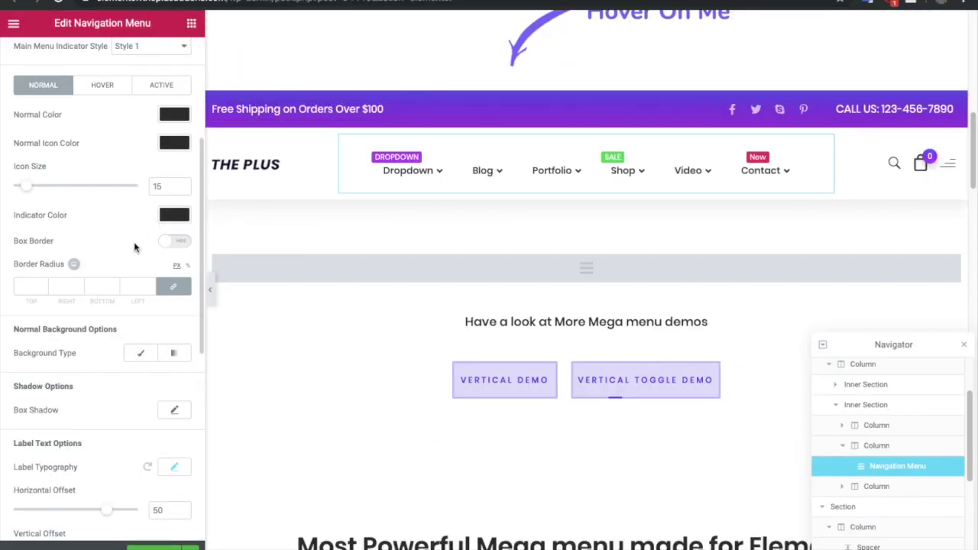
# Examine the Main Menu's Normal-state indicator colour, box border, border radius, background and shadow options.
pyautogui.scroll(-1, 140, 237)
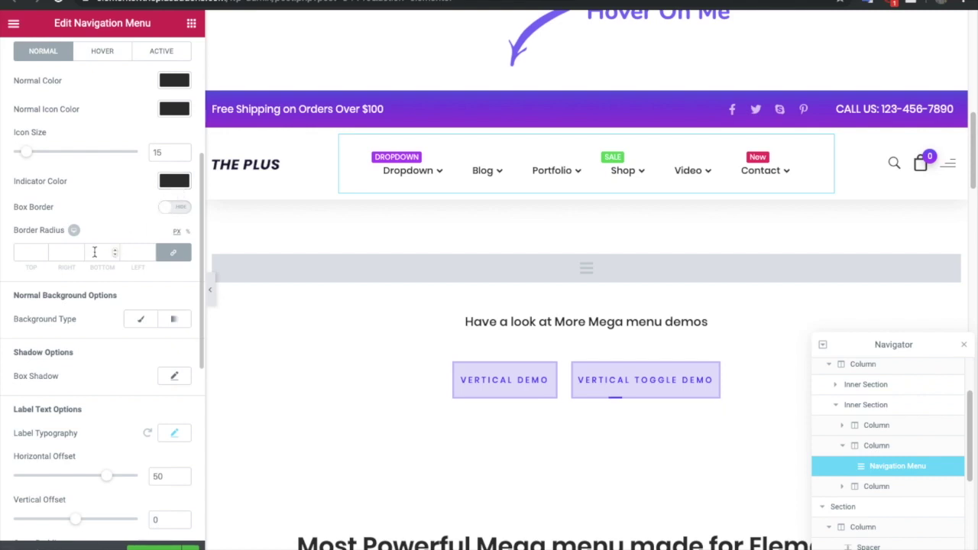
pyautogui.scroll(1, 82, 208)
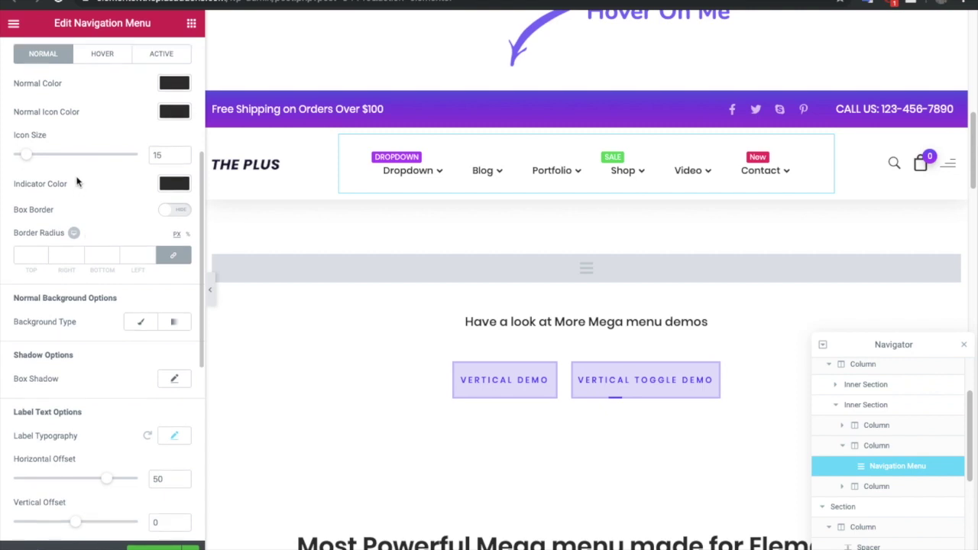
pyautogui.scroll(-2, 73, 337)
pyautogui.scroll(-2, 71, 330)
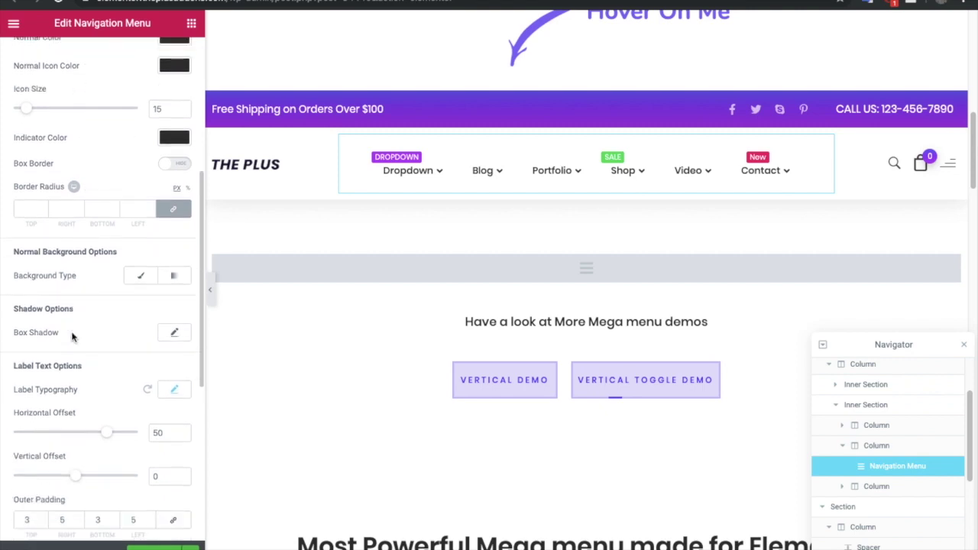
pyautogui.tripleClick(59, 256)
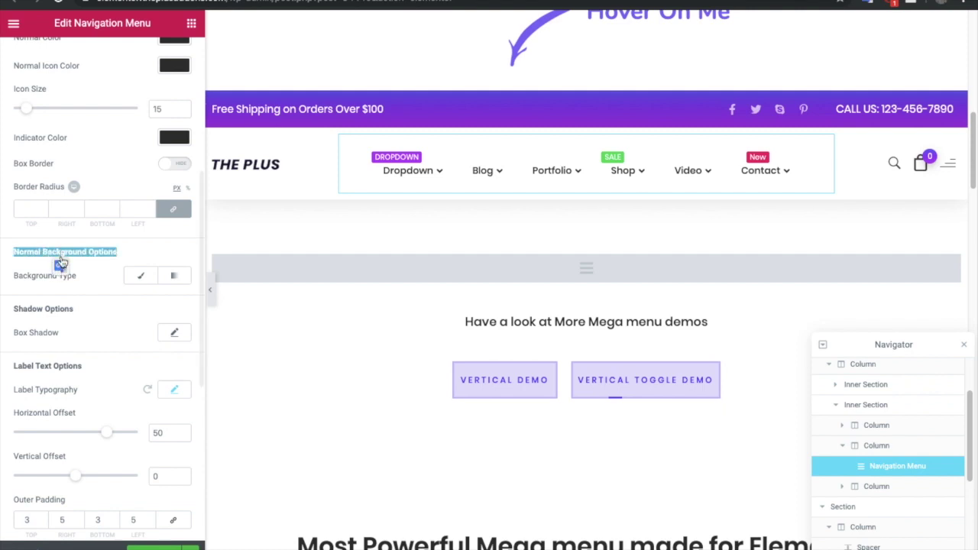
pyautogui.click(62, 263)
pyautogui.tripleClick(55, 309)
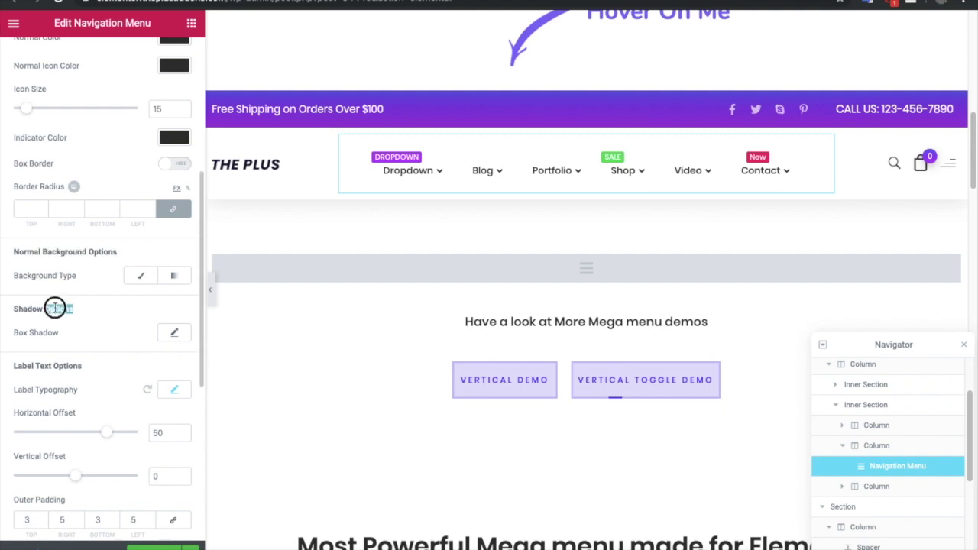
pyautogui.scroll(-3, 126, 329)
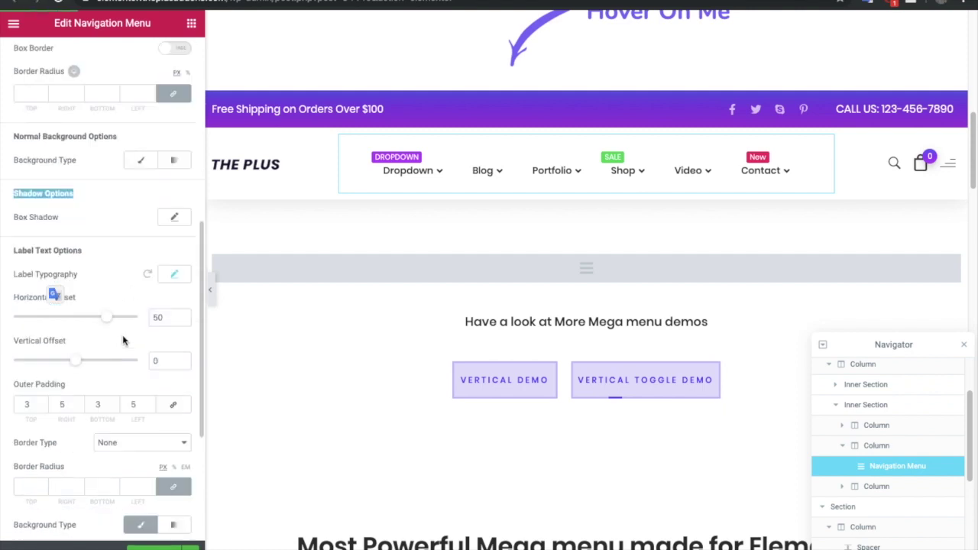
# Set the Main Menu's Label Typography size to 10 px and close the typography settings.
pyautogui.tripleClick(68, 250)
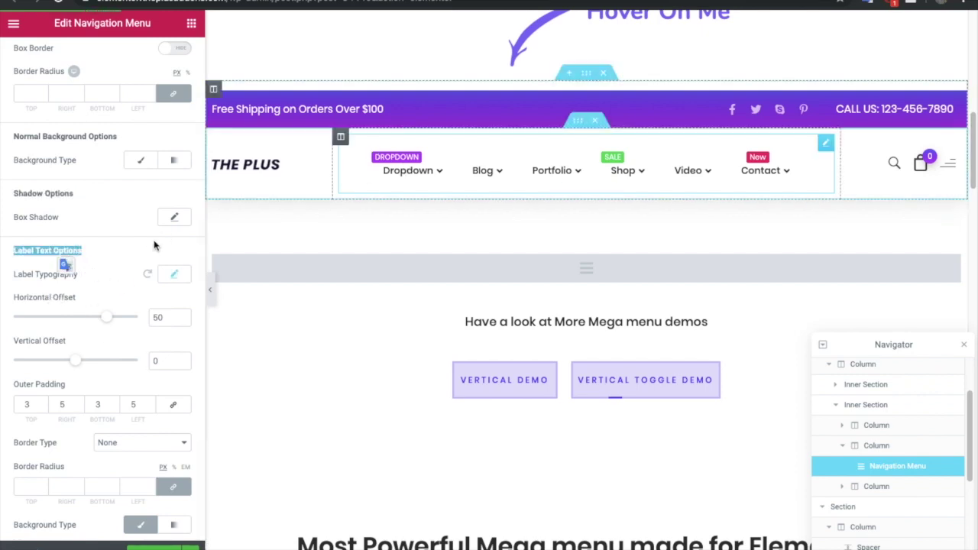
pyautogui.click(174, 277)
pyautogui.click(153, 360)
pyautogui.write('16')
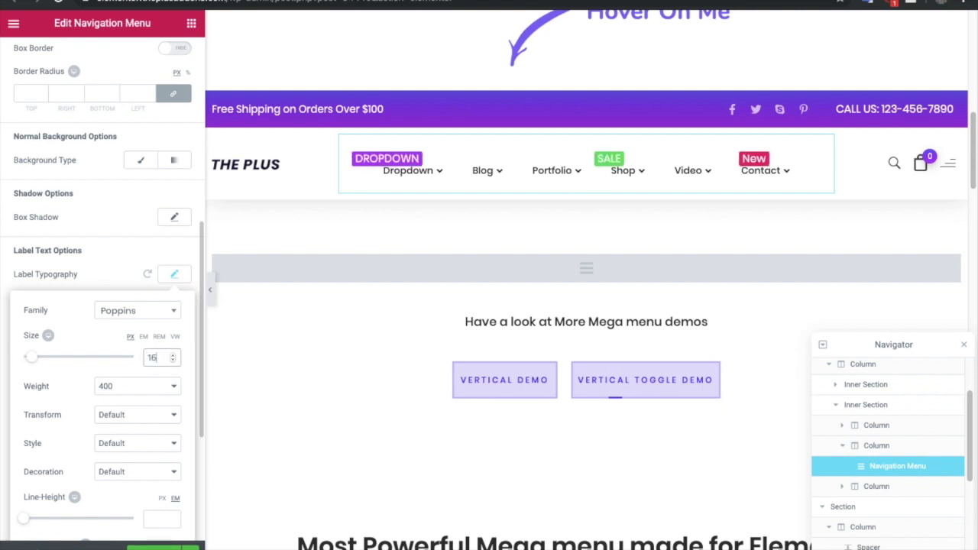
pyautogui.press('Down')
pyautogui.press('Down')
pyautogui.press('Down')
pyautogui.press('Down')
pyautogui.press('Down')
pyautogui.press('Down')
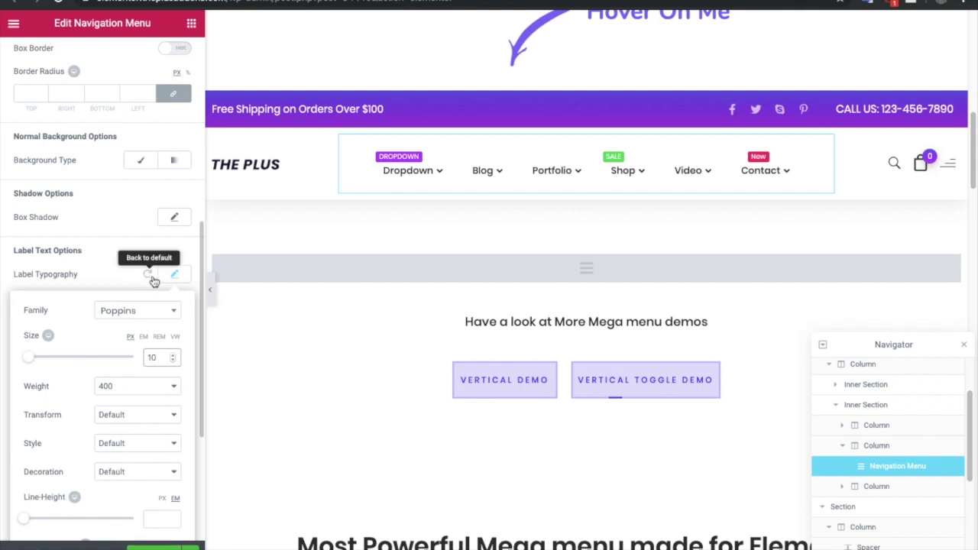
pyautogui.click(181, 278)
# Set the Main Menu label's Horizontal Offset to 49 and its Vertical Offset to 4.
pyautogui.scroll(-1, 99, 334)
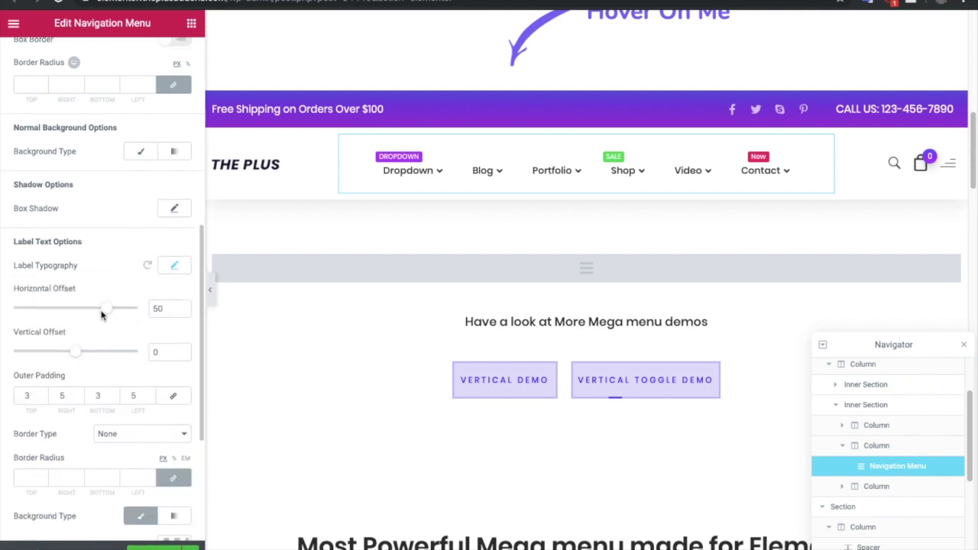
pyautogui.moveTo(105, 309); pyautogui.dragTo(104, 313)
pyautogui.moveTo(79, 352)
pyautogui.mouseDown()
pyautogui.moveTo(87, 357)
pyautogui.moveTo(78, 352)
pyautogui.mouseUp()
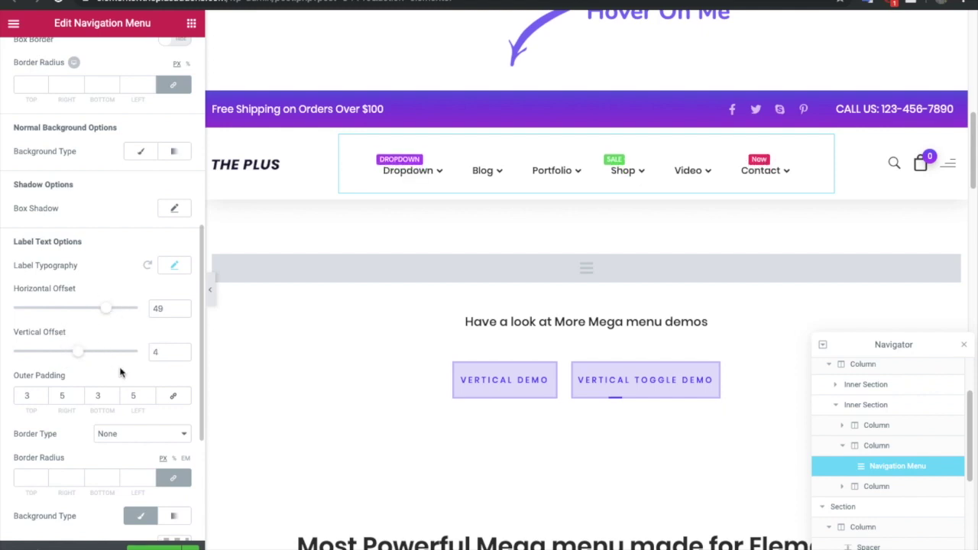
# Examine the label's outer padding, border and background options, and review the whole Main Menu style section.
pyautogui.scroll(-1, 119, 373)
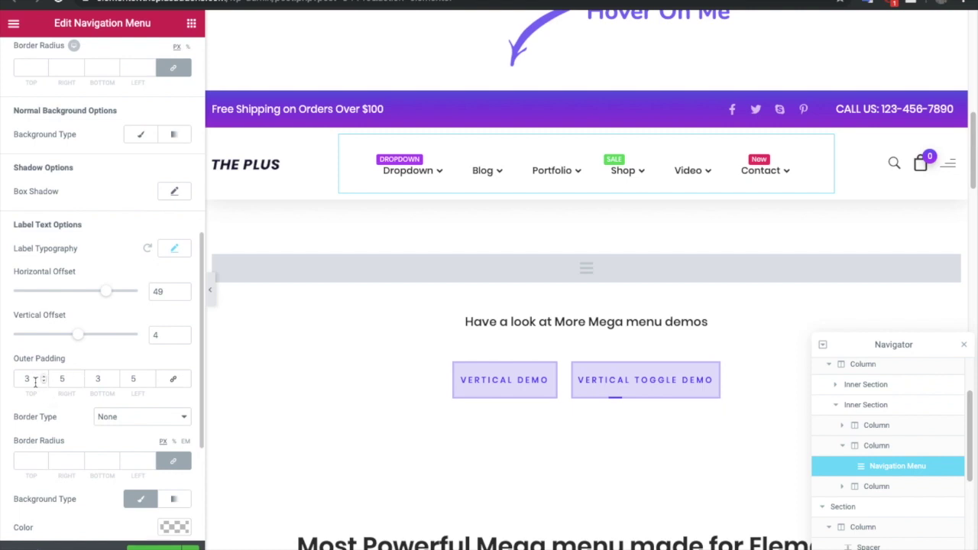
pyautogui.scroll(-5, 36, 382)
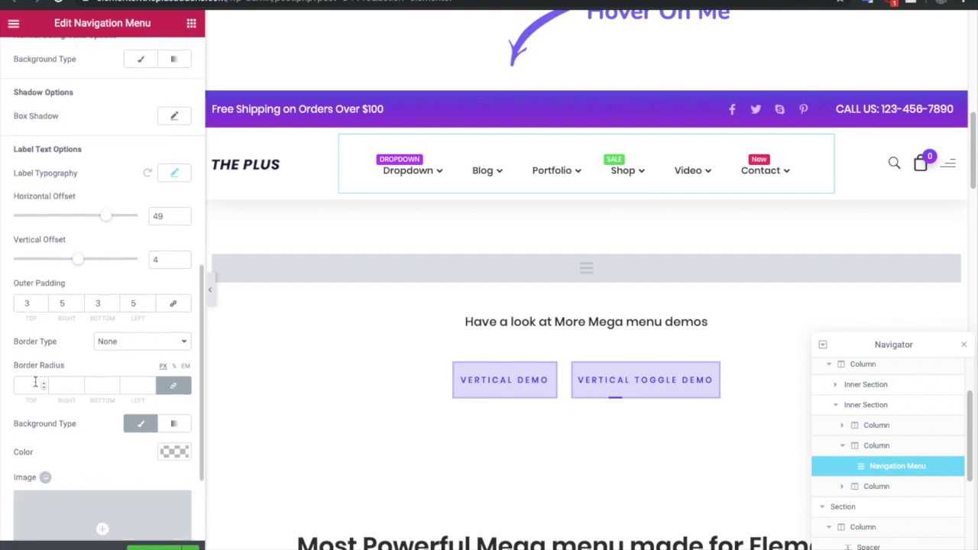
pyautogui.scroll(-1, 35, 386)
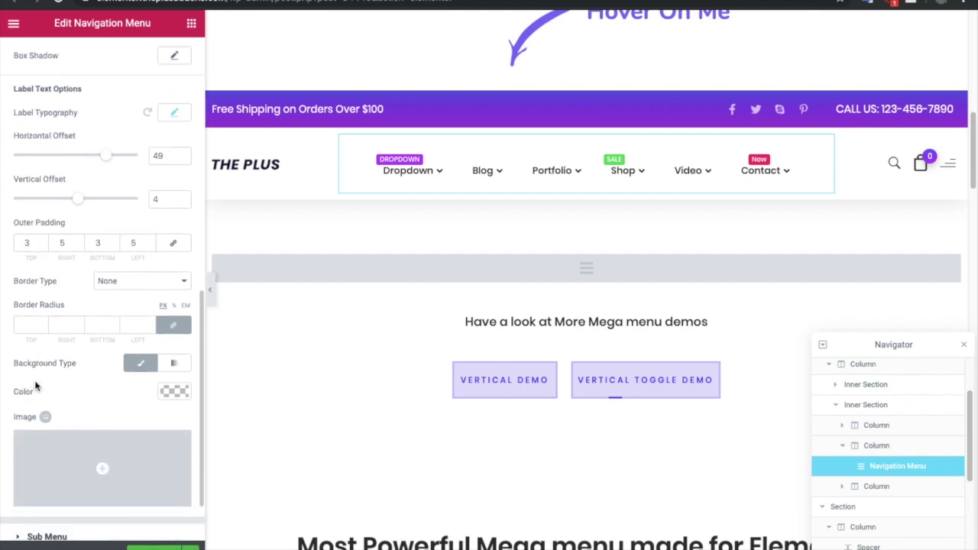
pyautogui.scroll(-3, 35, 386)
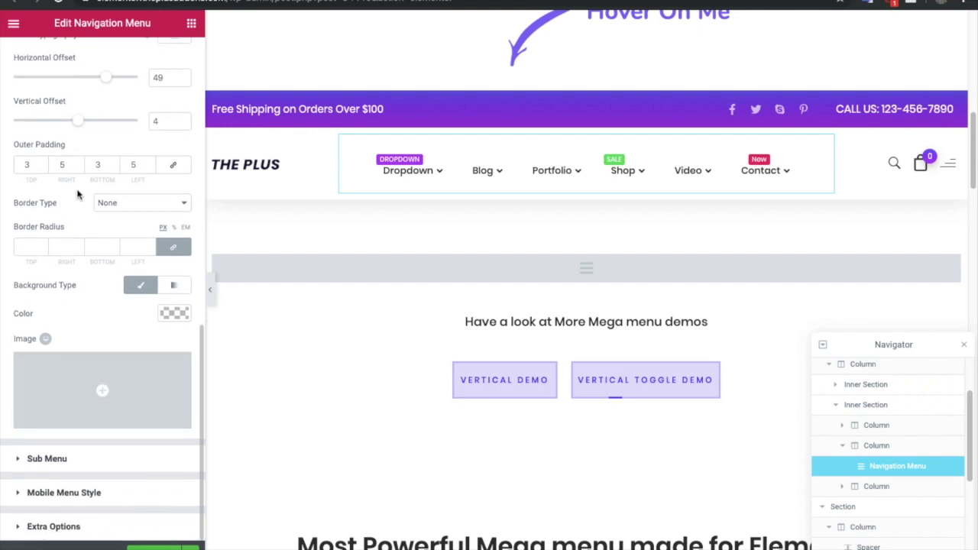
pyautogui.scroll(20, 76, 191)
pyautogui.scroll(2, 70, 217)
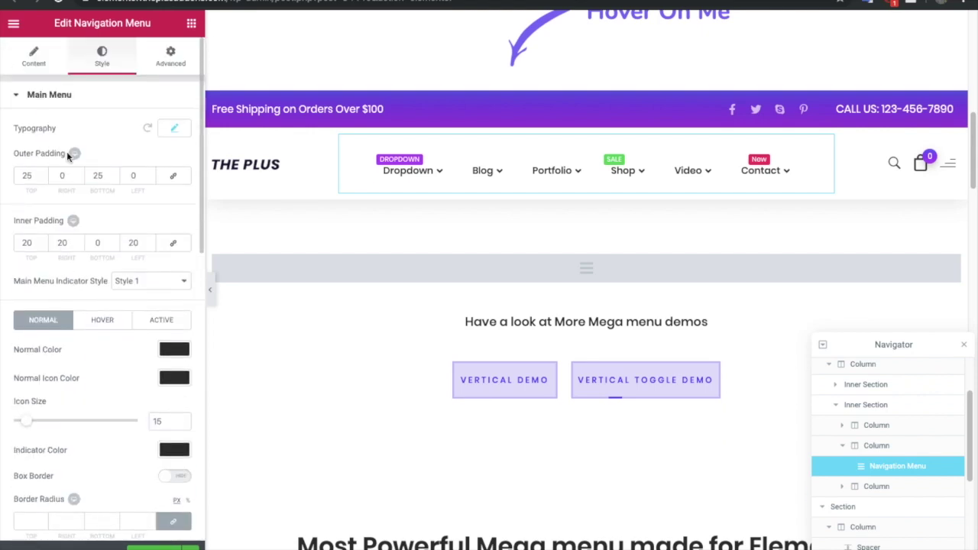
pyautogui.scroll(-15, 74, 210)
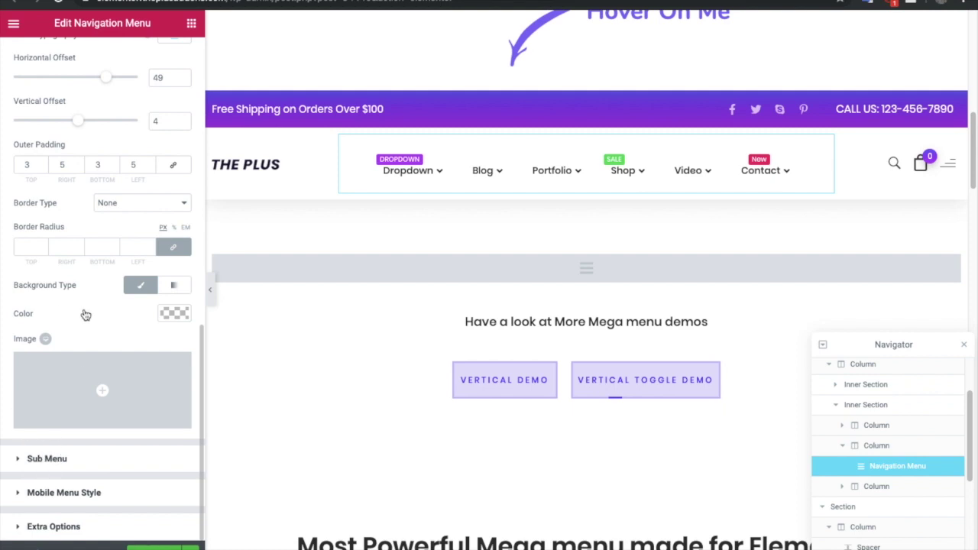
# Open the Sub Menu style settings and examine the outer options against the Dropdown item's Woo Products submenu.
pyautogui.click(61, 459)
pyautogui.scroll(-1, 83, 256)
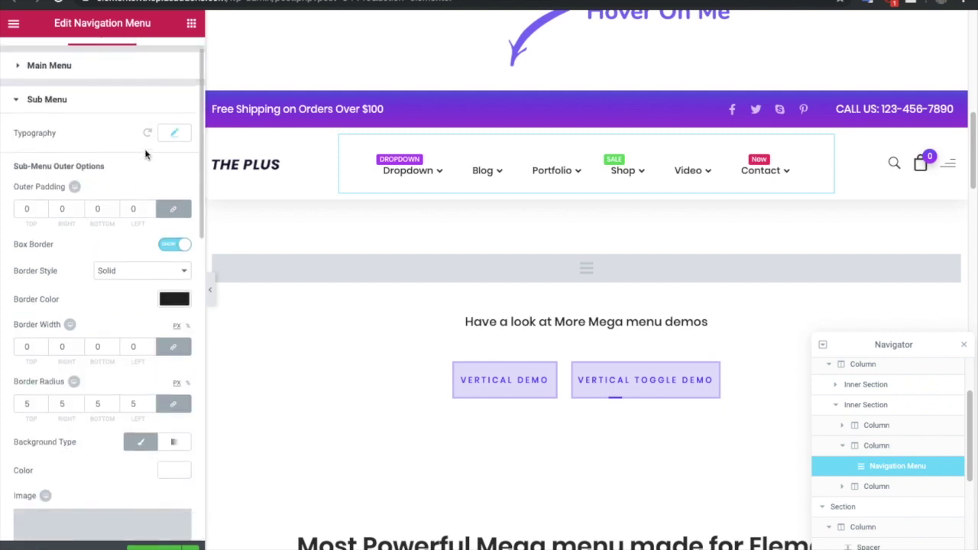
pyautogui.moveTo(392, 171)
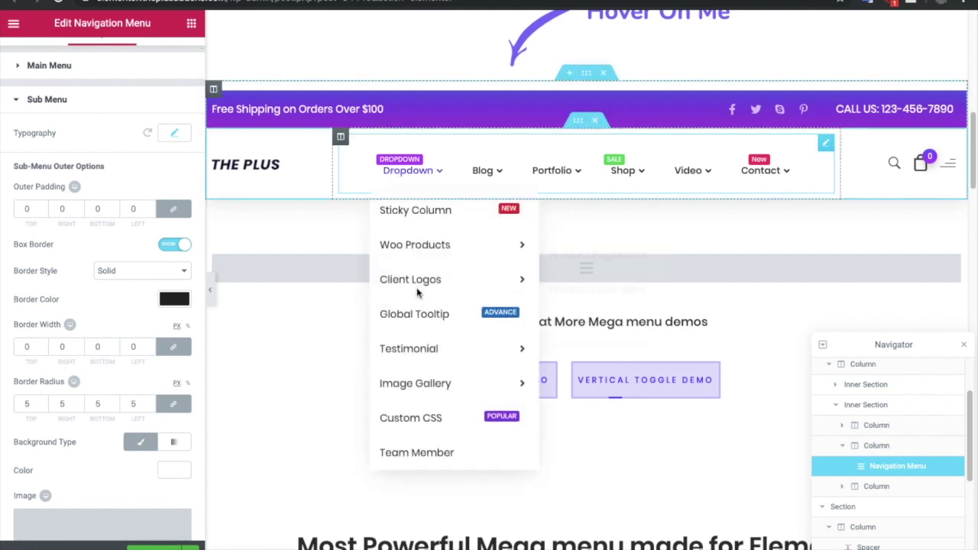
pyautogui.moveTo(422, 233)
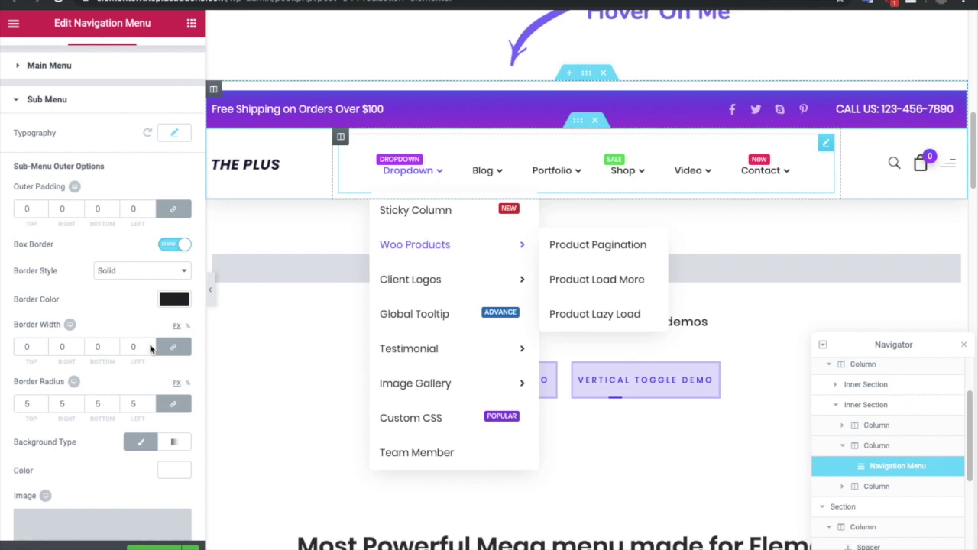
pyautogui.doubleClick(48, 443)
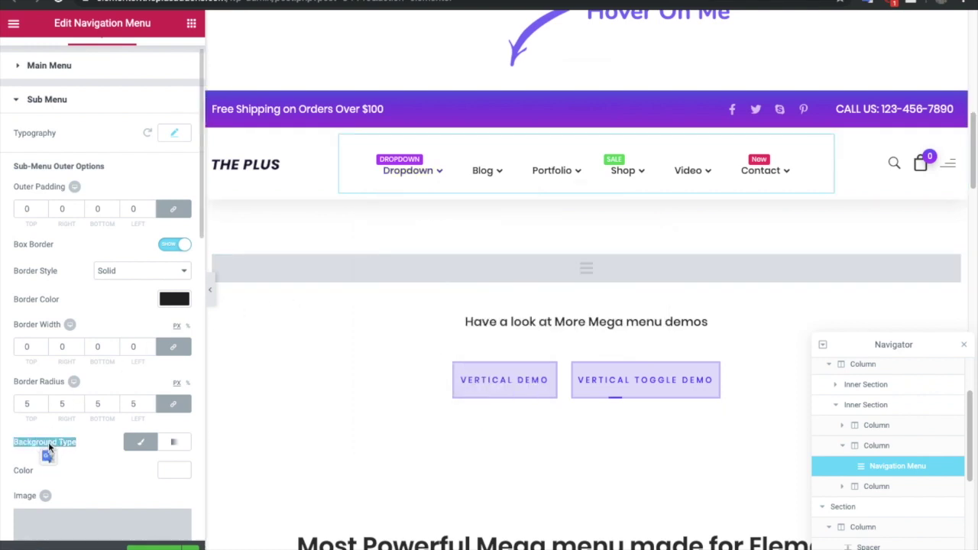
# Examine the Sub-Menu Inner Options, including padding, indicator style and the Normal, Hover and Active state settings.
pyautogui.scroll(-6, 48, 447)
pyautogui.scroll(1, 104, 304)
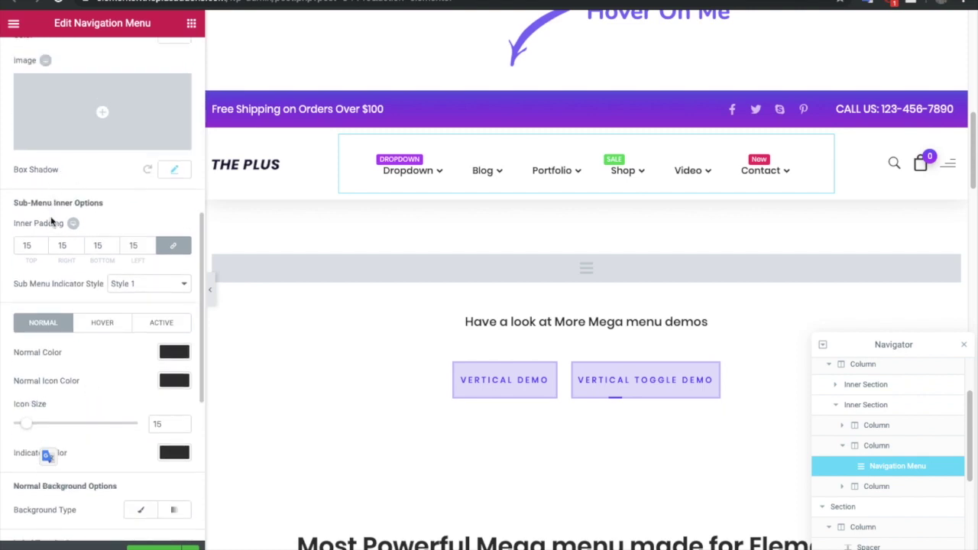
pyautogui.scroll(-1, 46, 246)
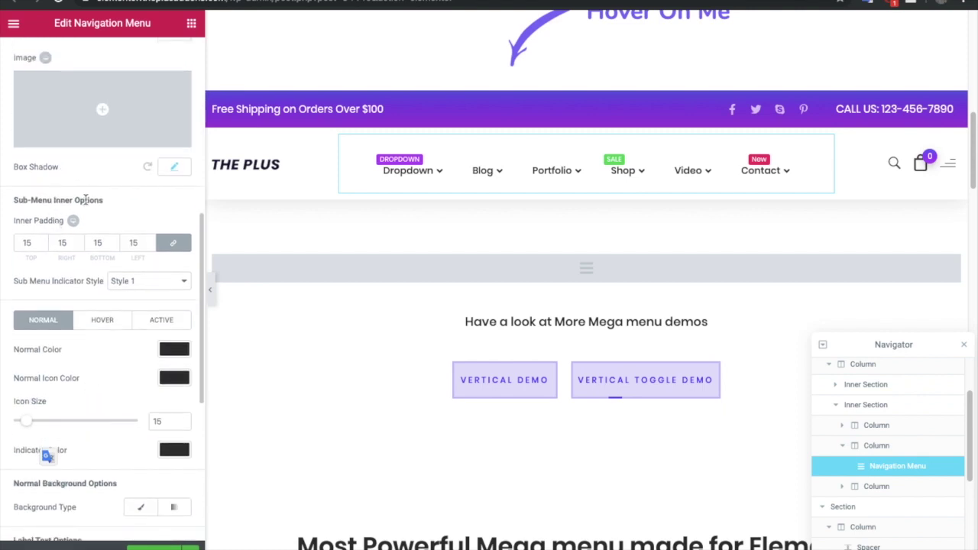
pyautogui.moveTo(493, 247)
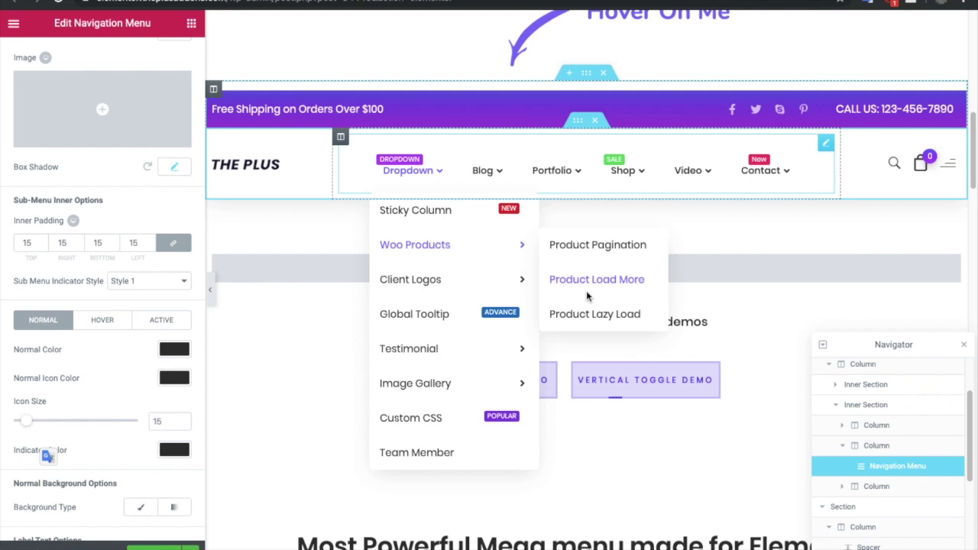
pyautogui.scroll(-3, 64, 332)
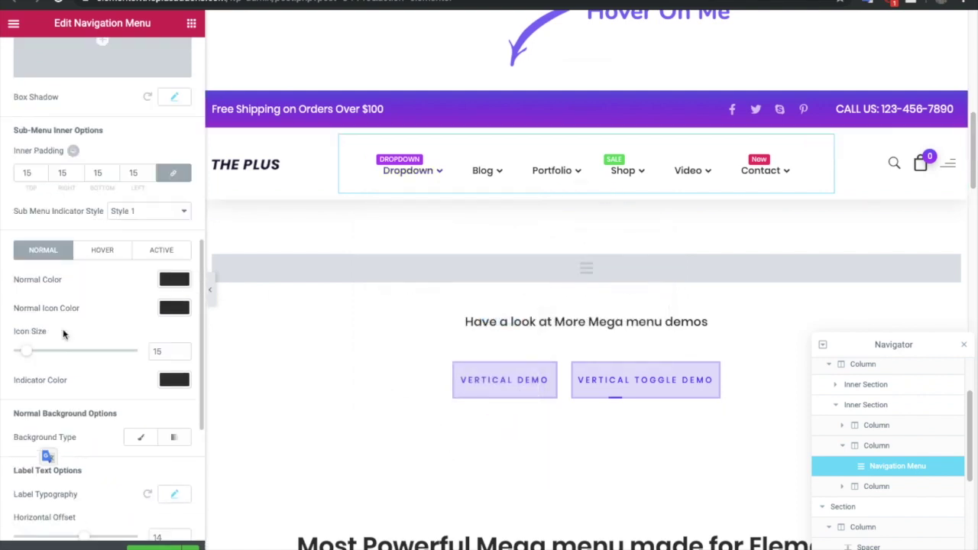
pyautogui.scroll(-1, 65, 330)
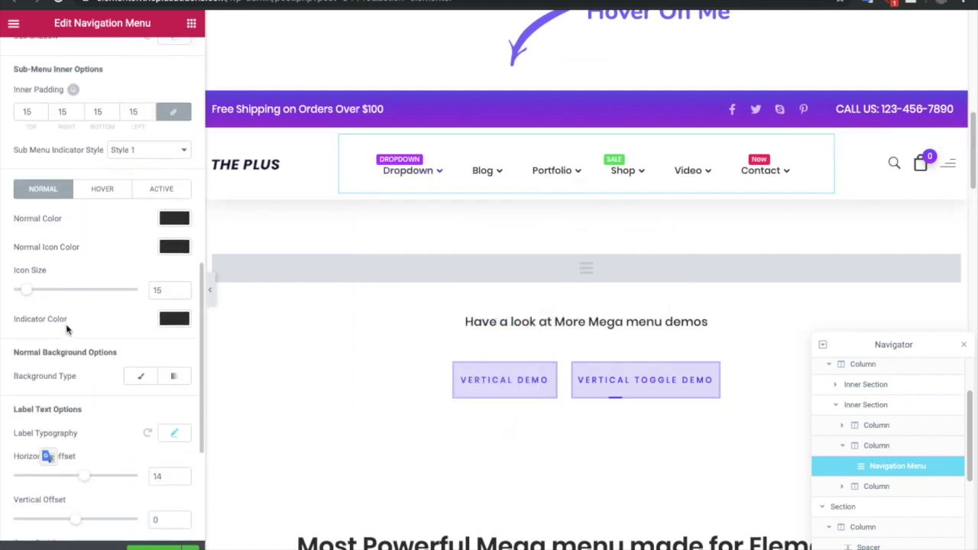
pyautogui.click(118, 192)
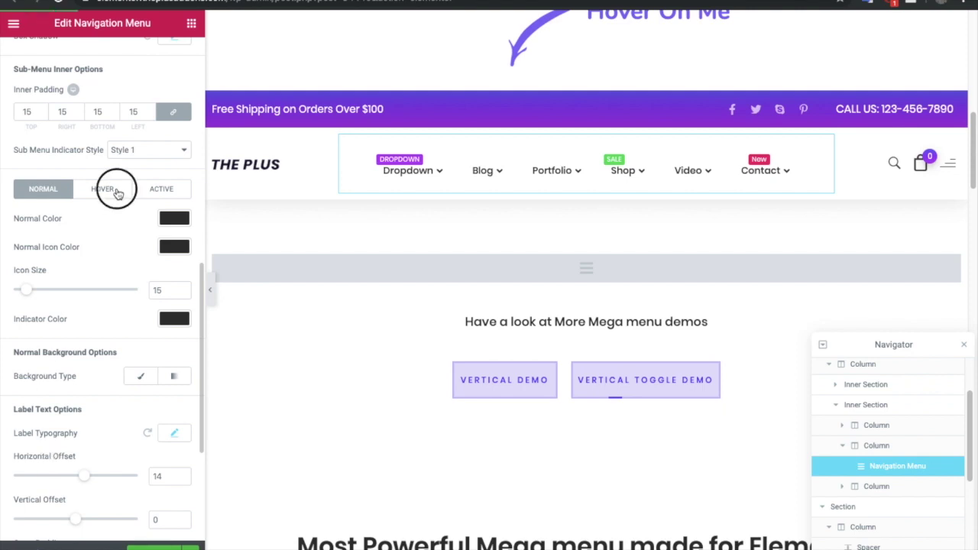
pyautogui.click(155, 195)
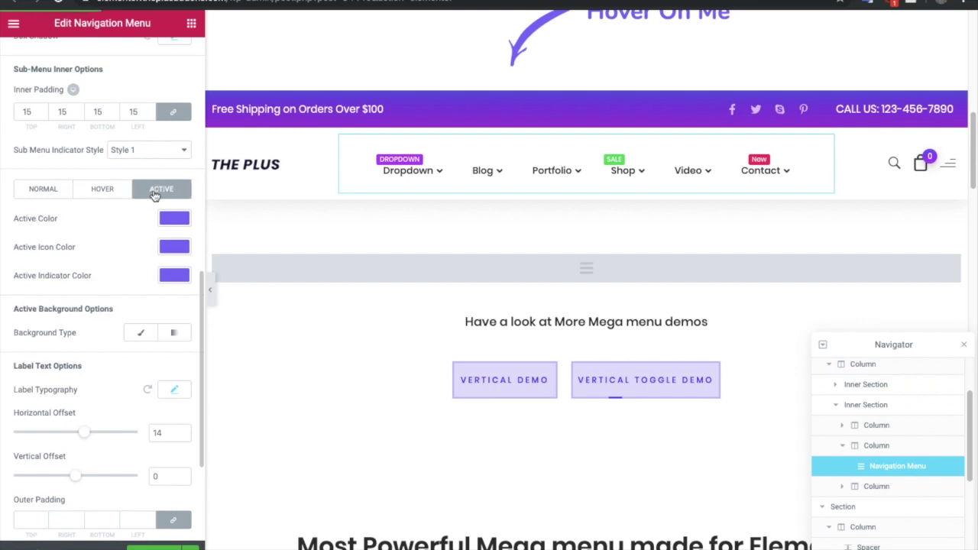
# Examine the Sub Menu's Normal state colour, icon and background settings and its Label Text Options, including label typography and border type.
pyautogui.click(60, 191)
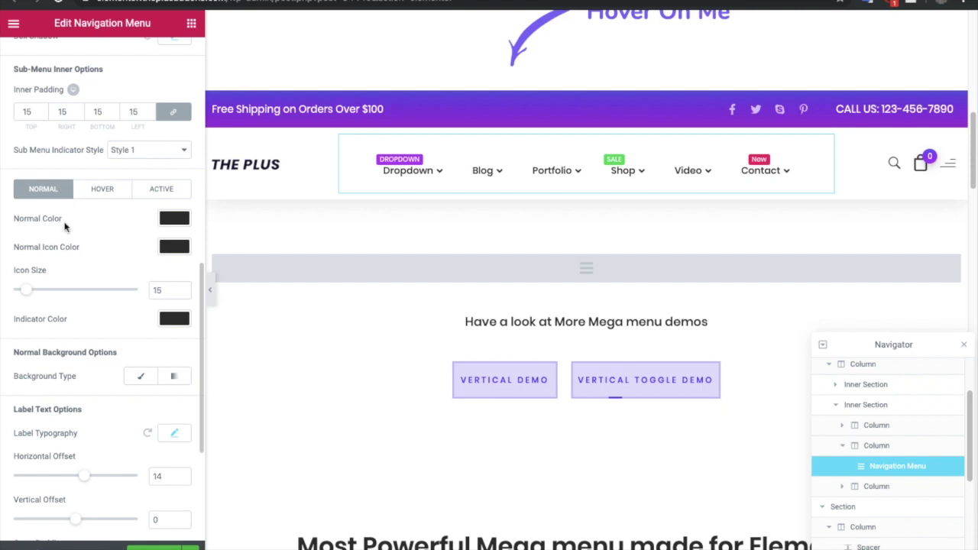
pyautogui.scroll(-1, 97, 354)
pyautogui.scroll(-1, 97, 353)
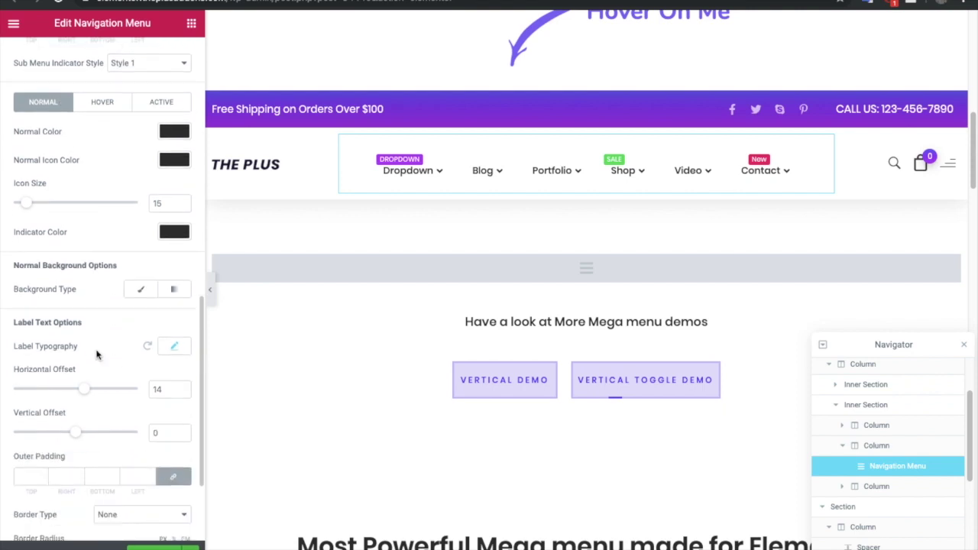
pyautogui.scroll(-1, 97, 354)
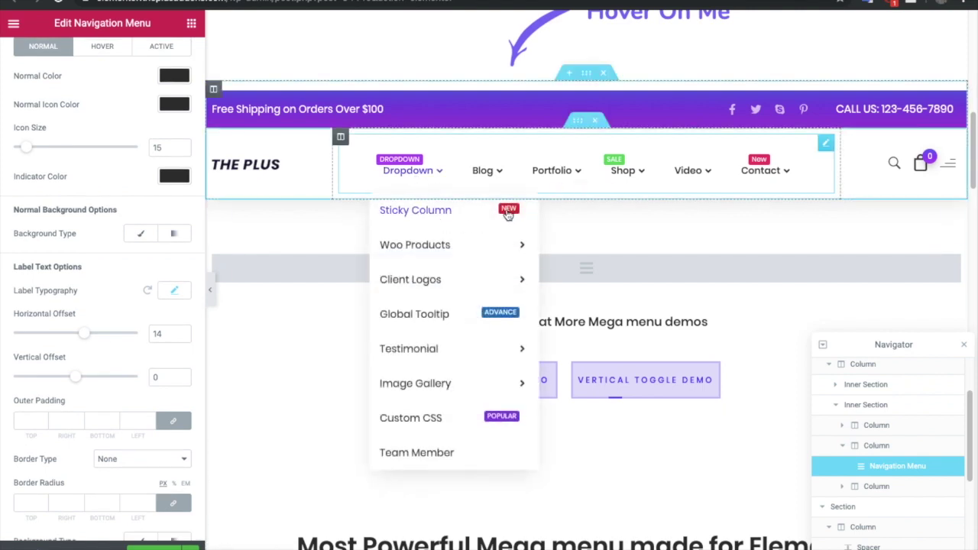
pyautogui.click(176, 292)
pyautogui.click(177, 293)
pyautogui.scroll(-2, 61, 358)
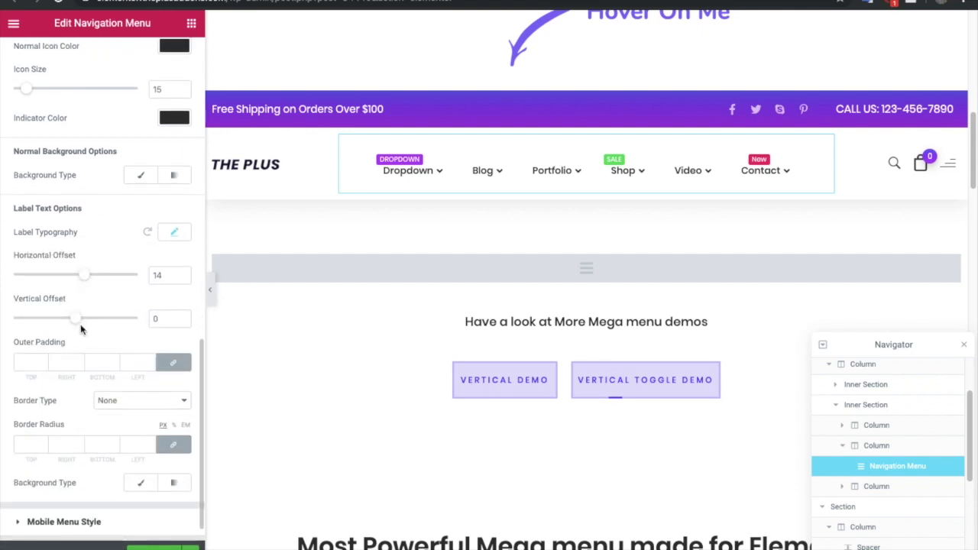
pyautogui.scroll(-1, 77, 327)
pyautogui.click(145, 372)
pyautogui.click(144, 372)
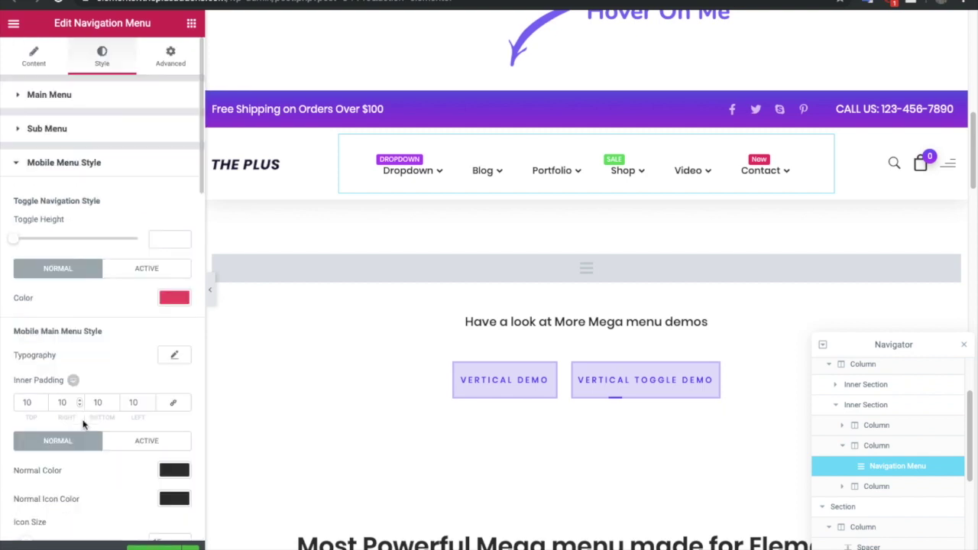
# Examine the Mobile Menu Style settings, covering the toggle navigation, mobile main menu, mobile sub menu and label text options.
pyautogui.scroll(-1, 84, 287)
pyautogui.scroll(-1, 85, 287)
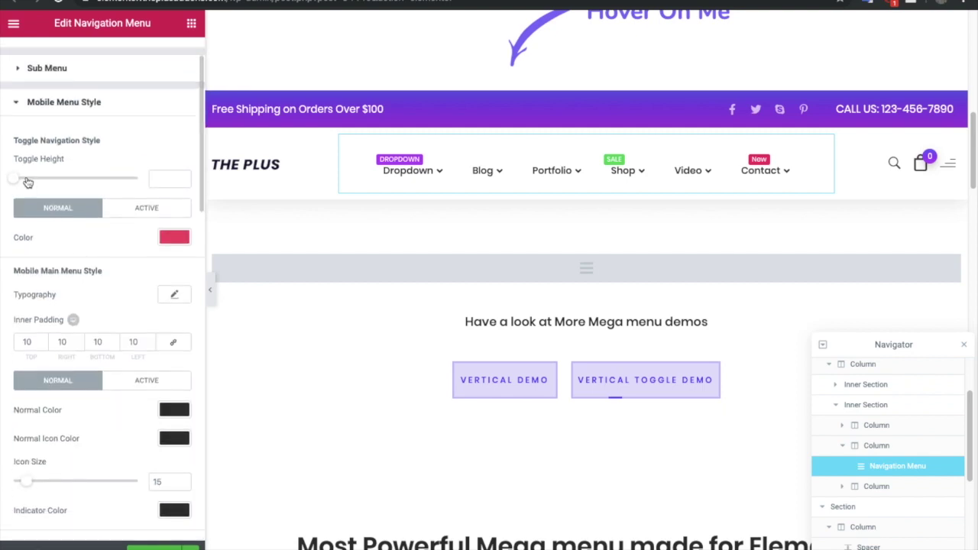
pyautogui.scroll(-3, 85, 282)
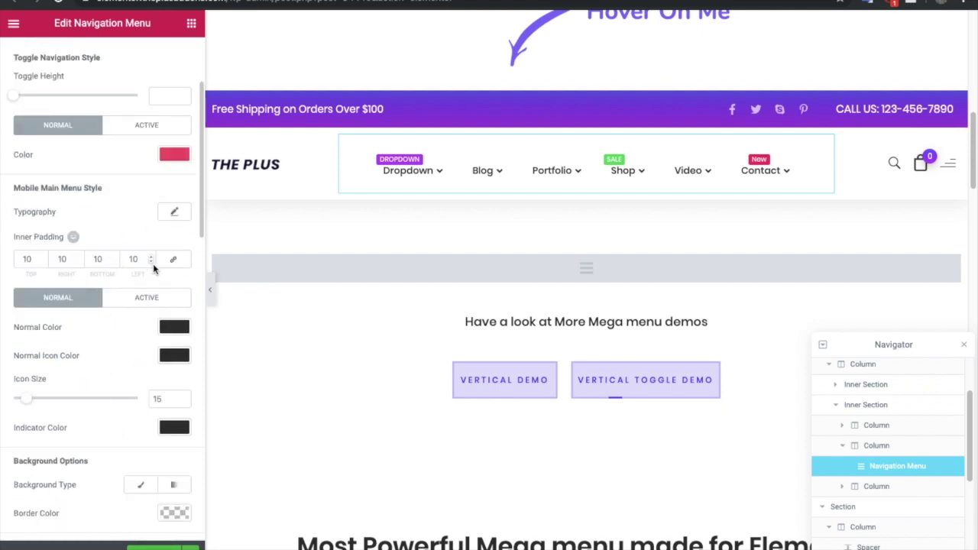
pyautogui.scroll(-5, 103, 271)
pyautogui.scroll(-5, 85, 329)
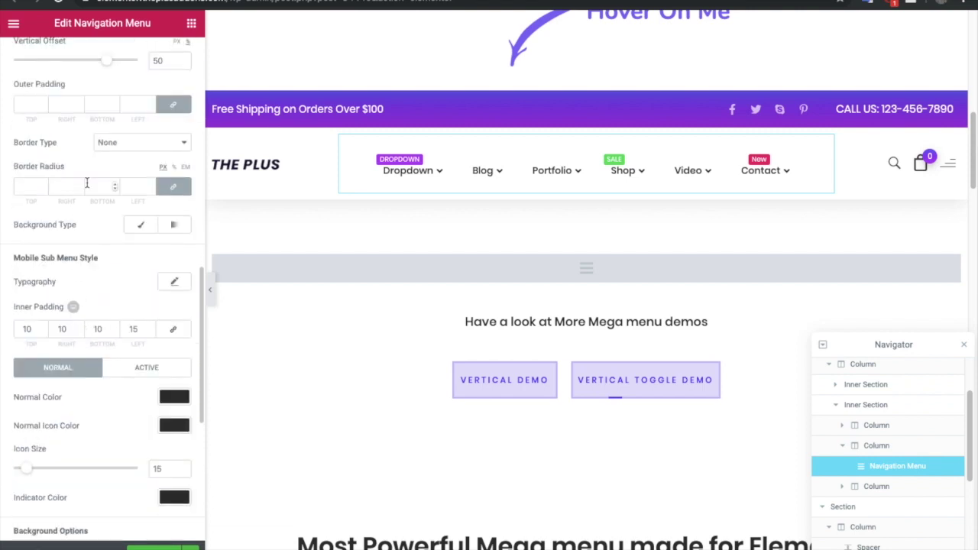
pyautogui.scroll(2, 86, 183)
pyautogui.scroll(-2, 86, 184)
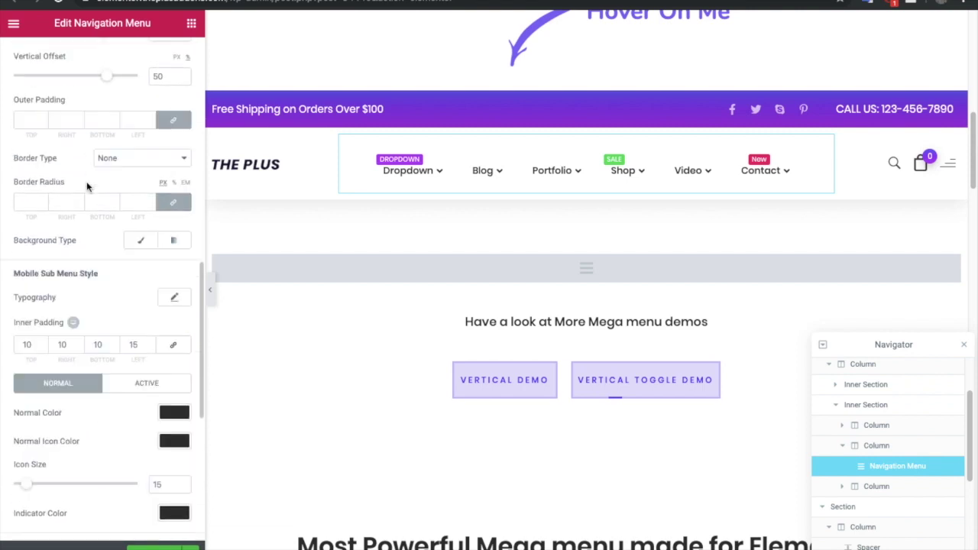
pyautogui.scroll(-3, 87, 181)
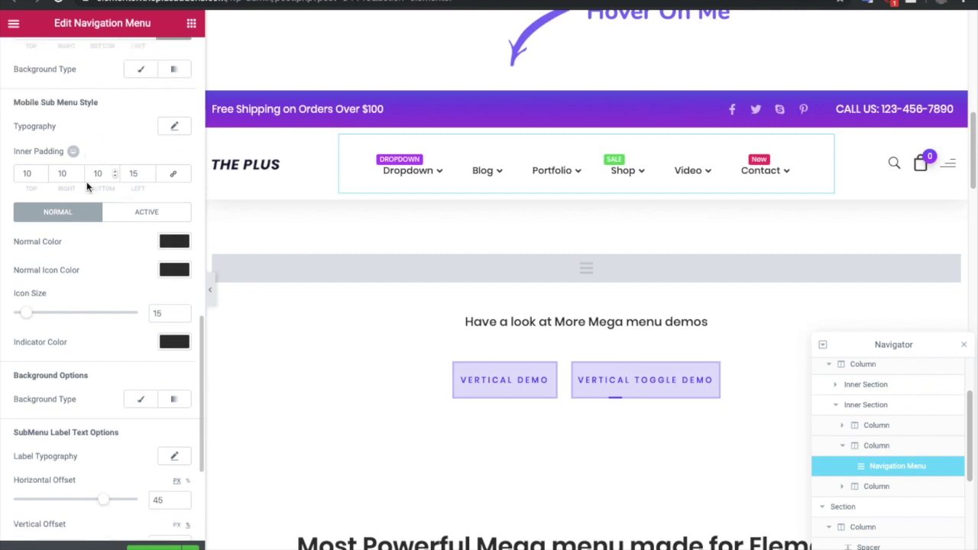
pyautogui.scroll(-4, 86, 264)
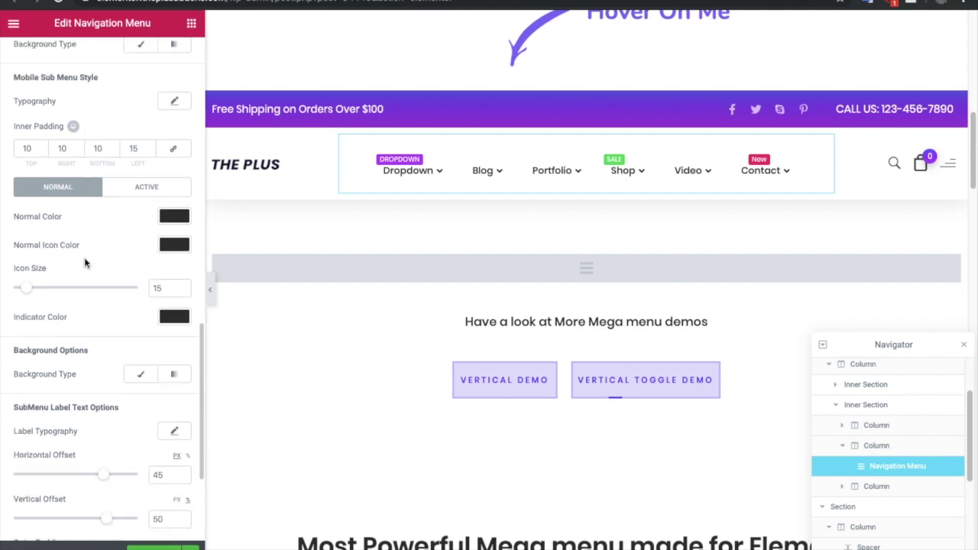
# Open the Extra Options and review the Main Menu Hover Effects choices, keeping None selected.
pyautogui.click(97, 526)
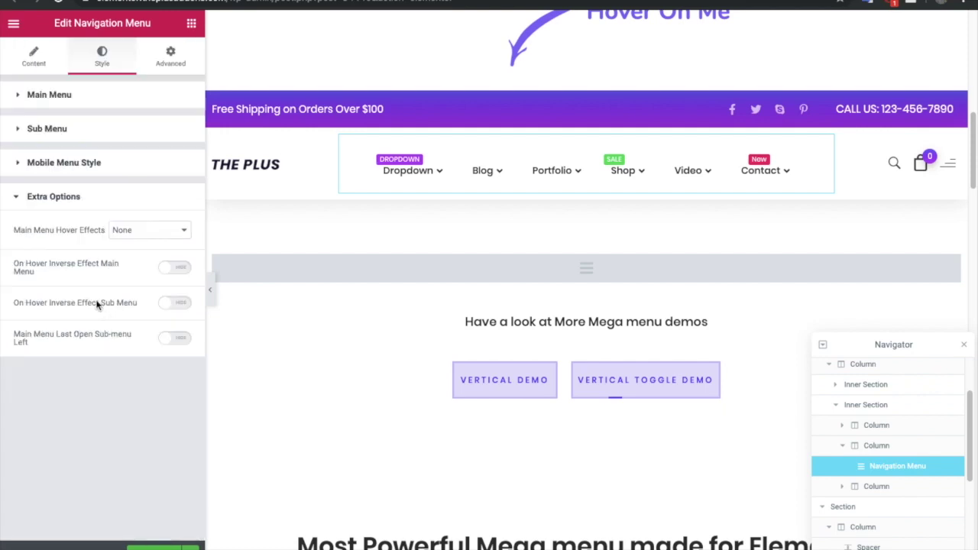
pyautogui.click(136, 231)
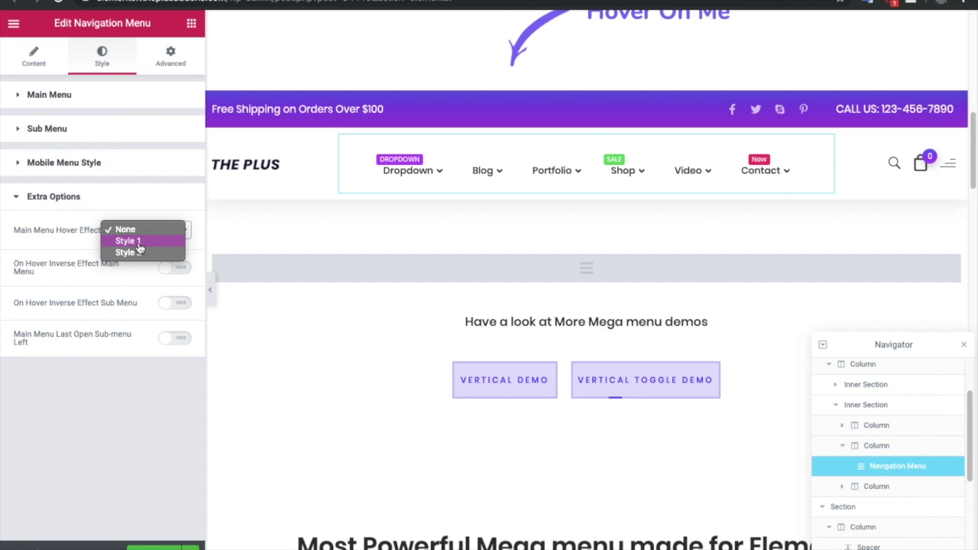
pyautogui.click(138, 230)
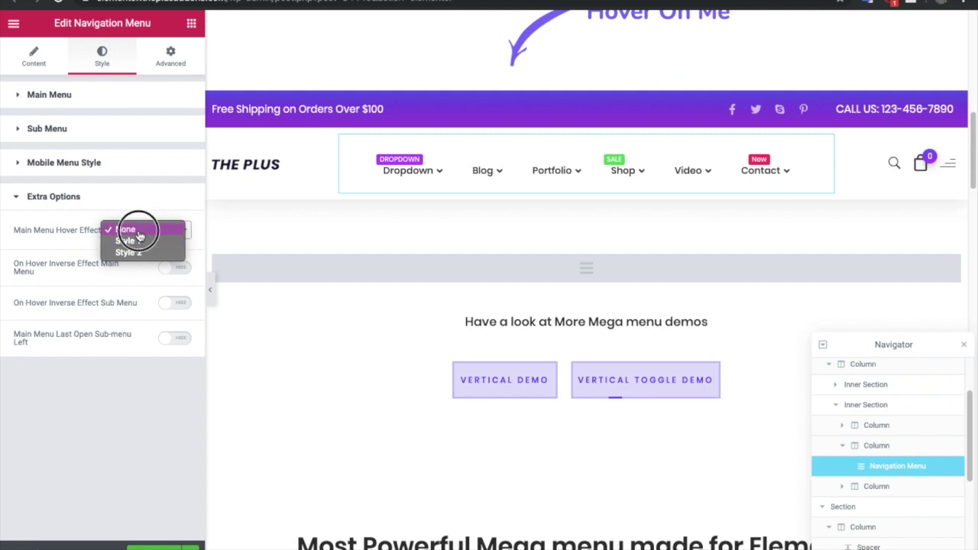
# Try the On Hover Inverse Effect Main Menu and Main Menu Last Open Sub-menu Left options, switching each back off.
pyautogui.click(176, 269)
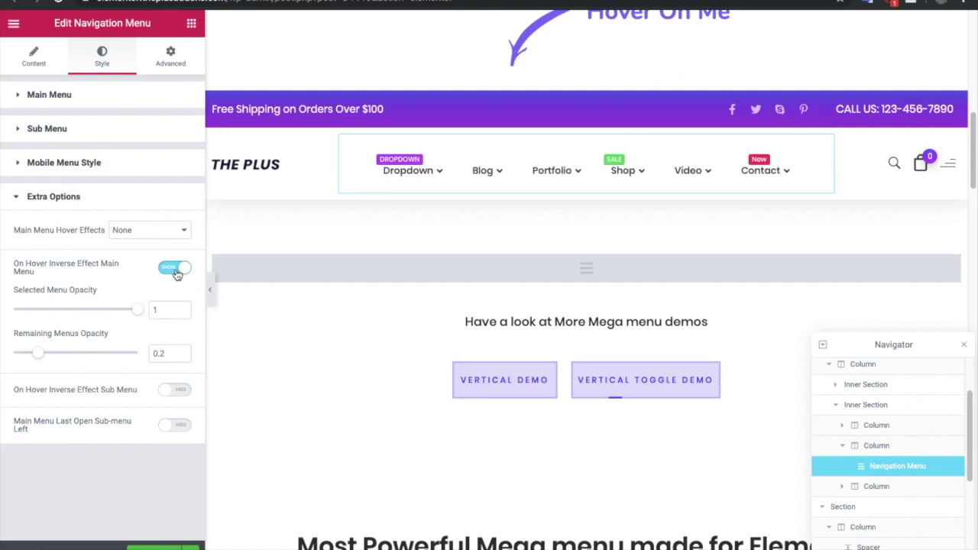
pyautogui.click(176, 271)
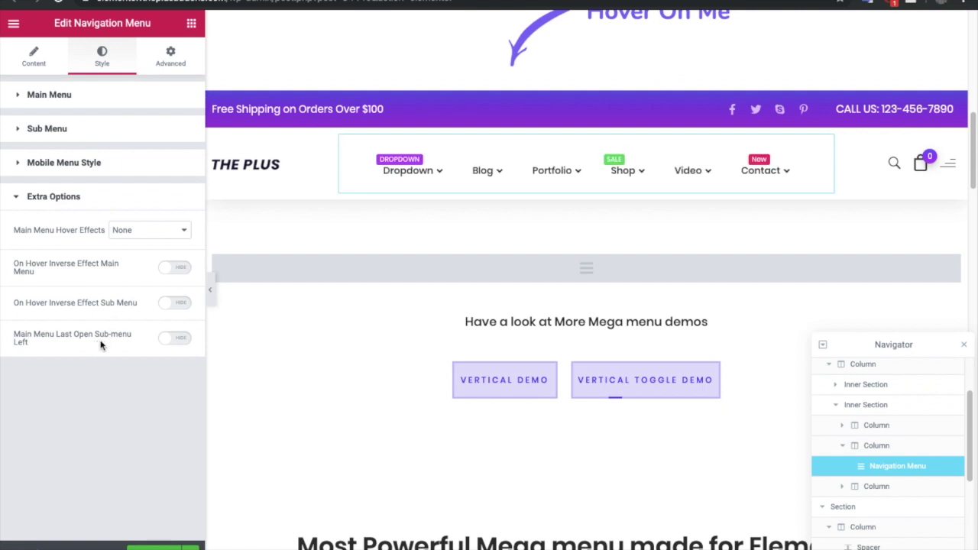
pyautogui.click(179, 343)
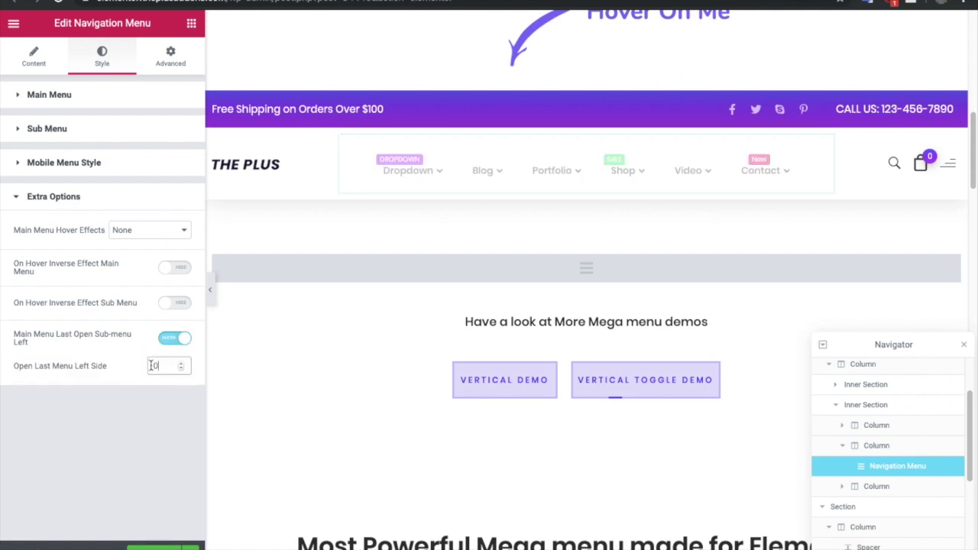
pyautogui.click(153, 366)
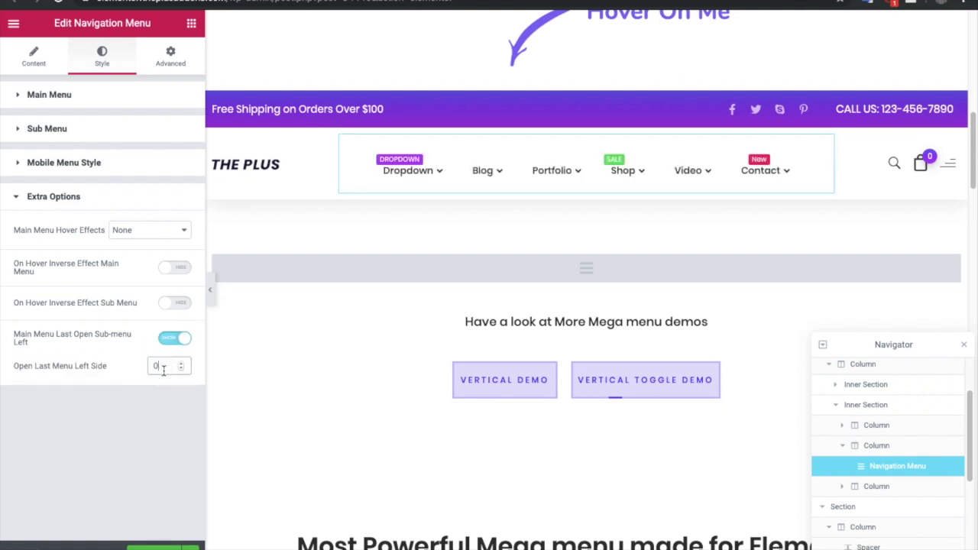
pyautogui.click(177, 339)
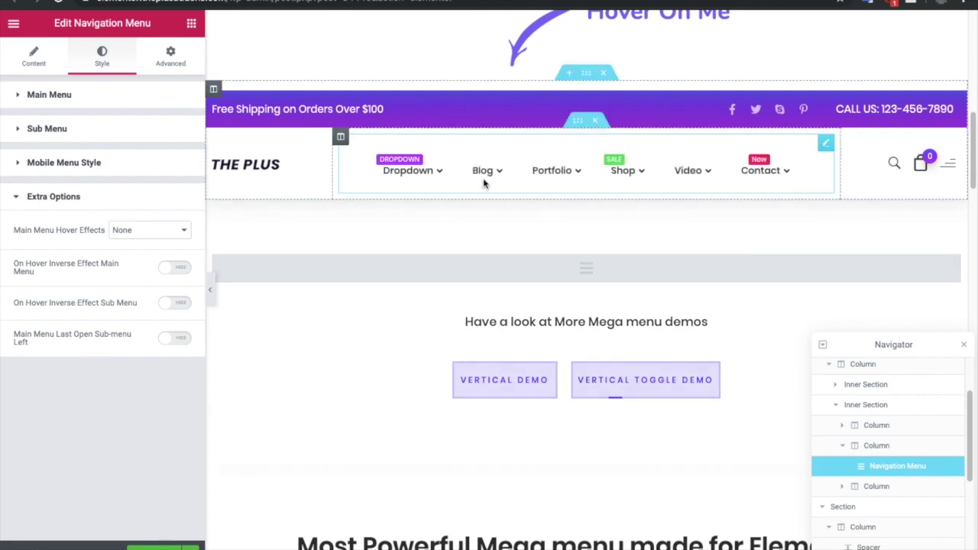
# Switch to the WordPress Menus page and review the Mega menu Demo structure and the available Plus Mega Menus items.
pyautogui.moveTo(483, 183)
pyautogui.moveTo(623, 181)
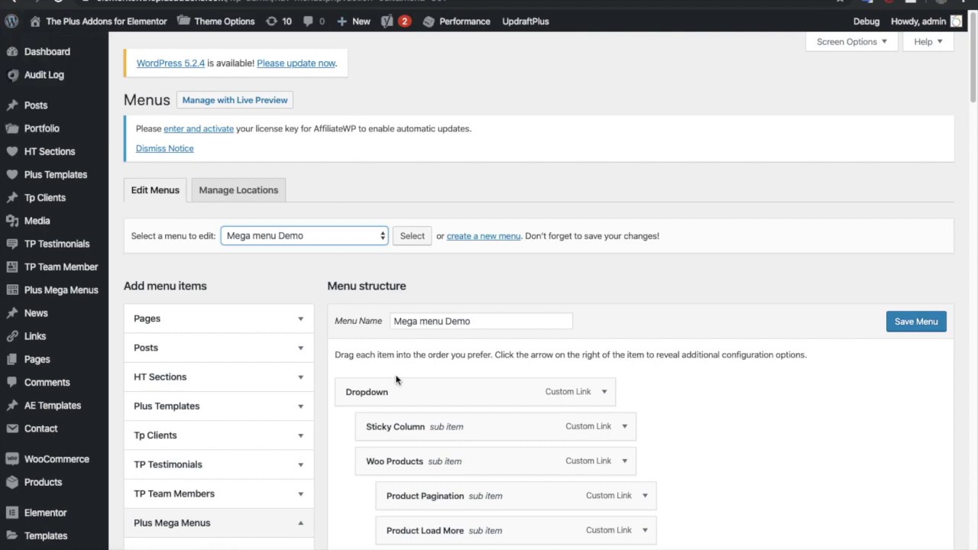
pyautogui.scroll(-5, 344, 382)
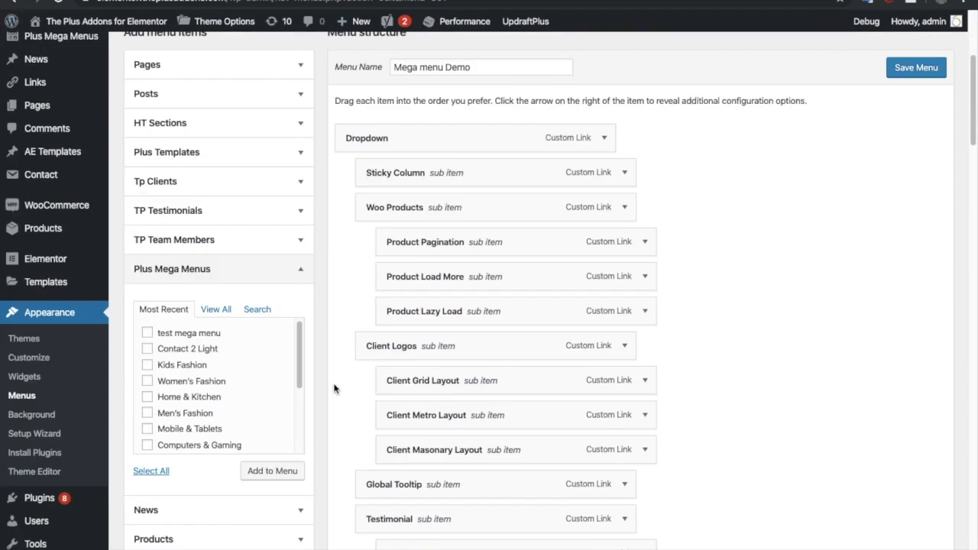
pyautogui.click(147, 333)
pyautogui.click(272, 470)
pyautogui.scroll(-6, 586, 359)
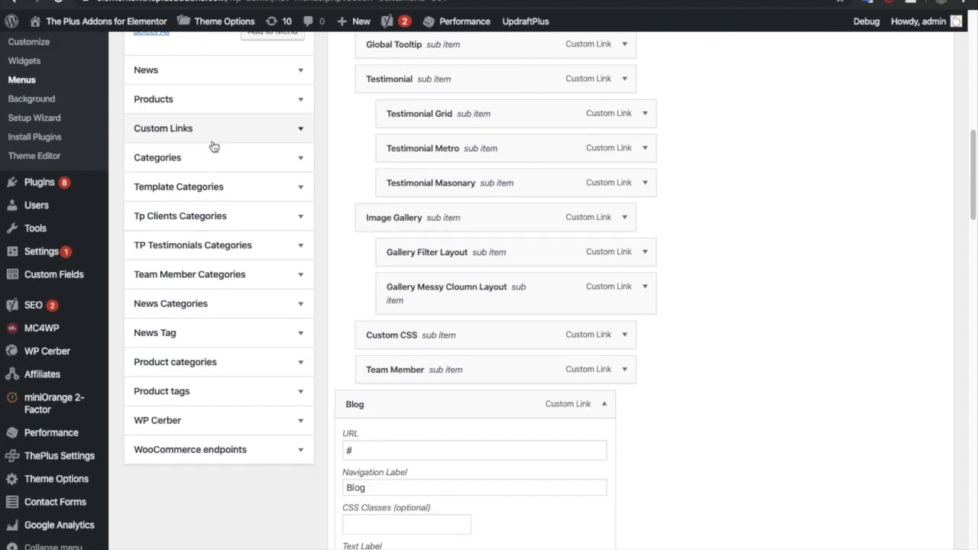
pyautogui.scroll(15, 480, 264)
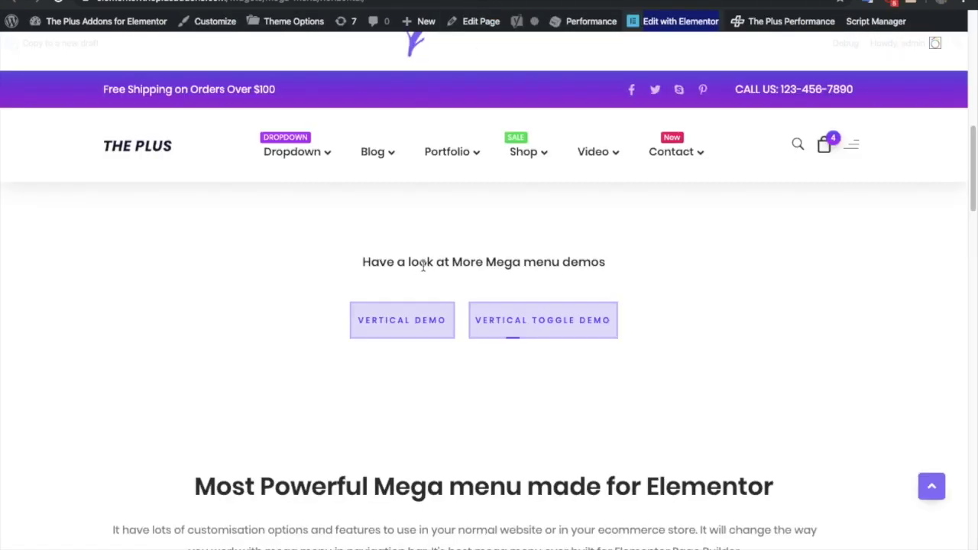
# Switch to the published Horizontal Mega Menu page and preview the Blog, Shop and Video mega menus.
pyautogui.scroll(1, 423, 265)
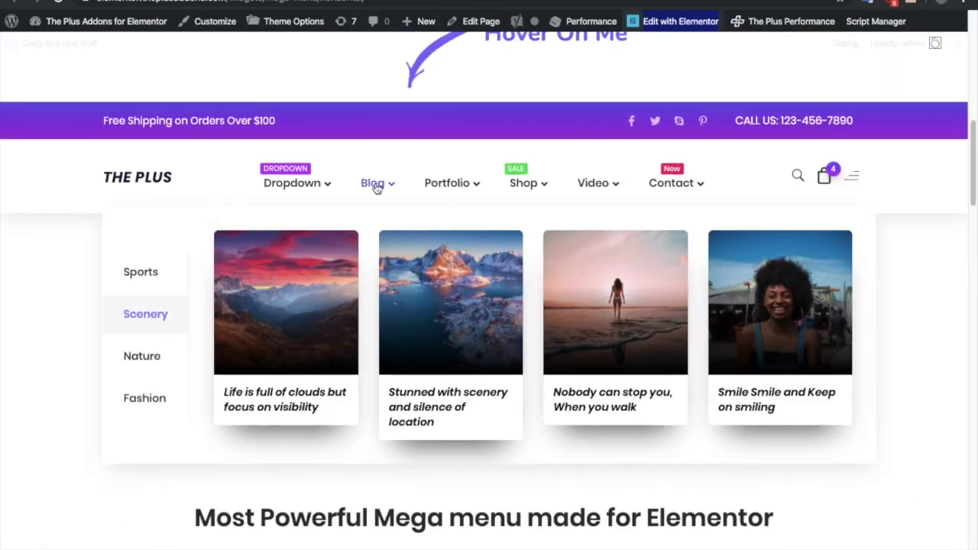
pyautogui.moveTo(311, 187)
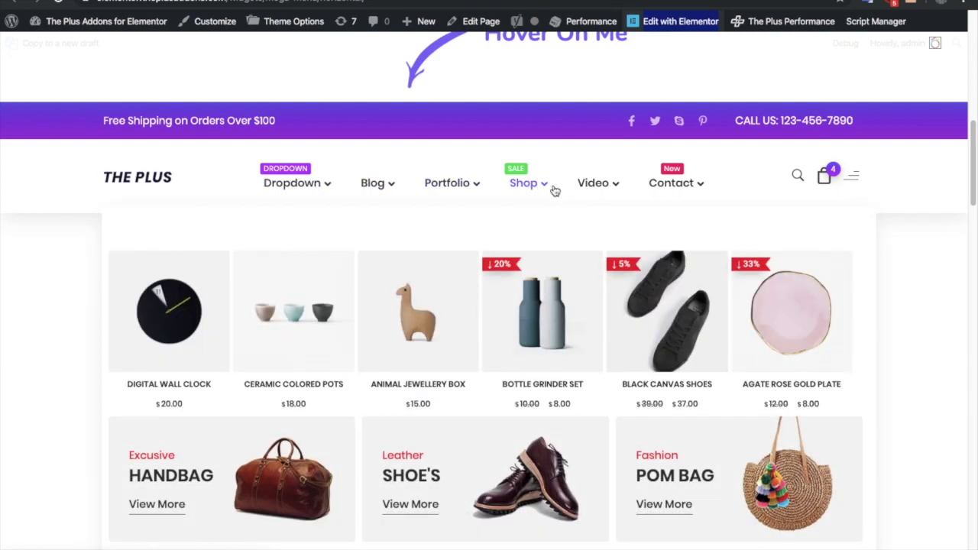
pyautogui.moveTo(631, 187)
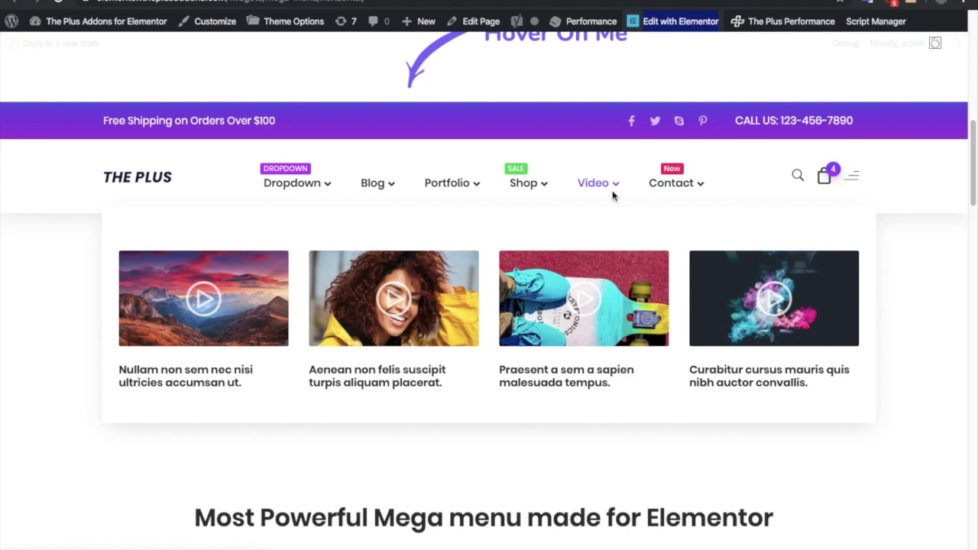
pyautogui.scroll(10, 613, 195)
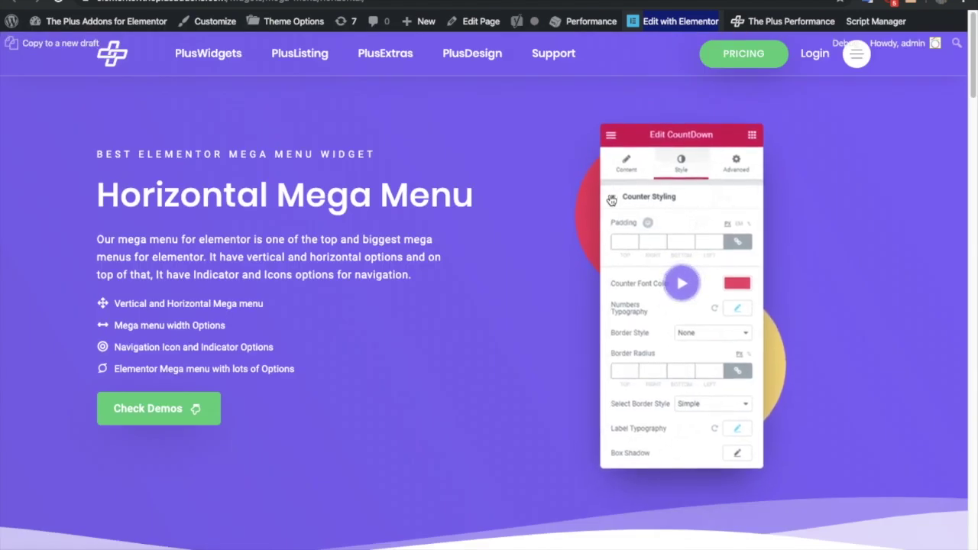